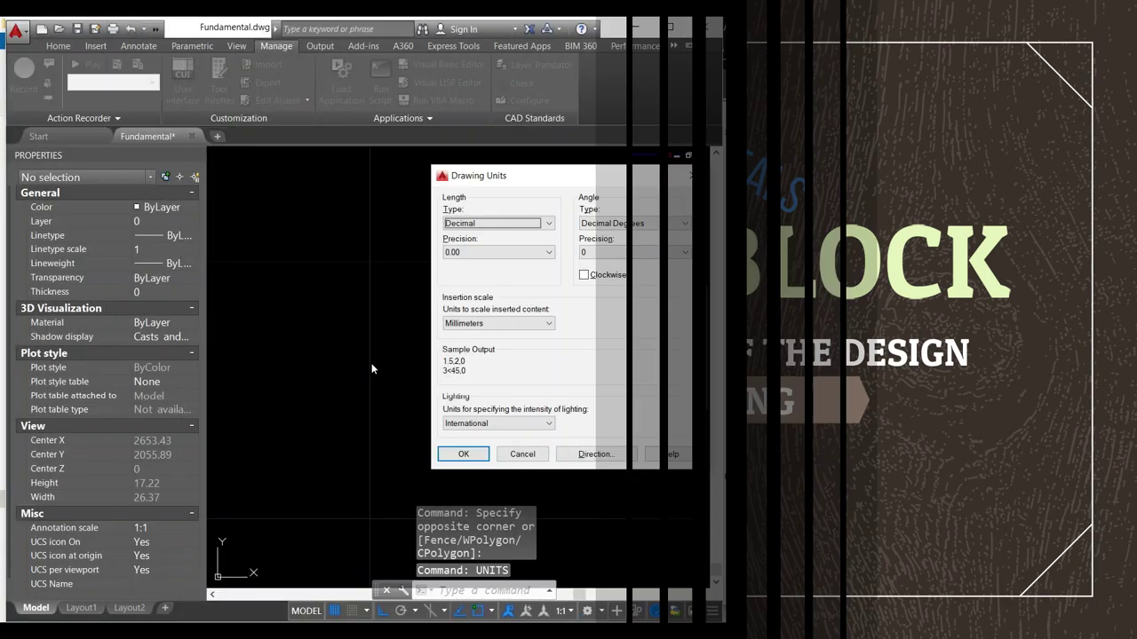
Keep Decimal length units at 0.00 precision and Decimal Degrees angles, and close Drawing Units
{"action": "key", "text": "Return"}
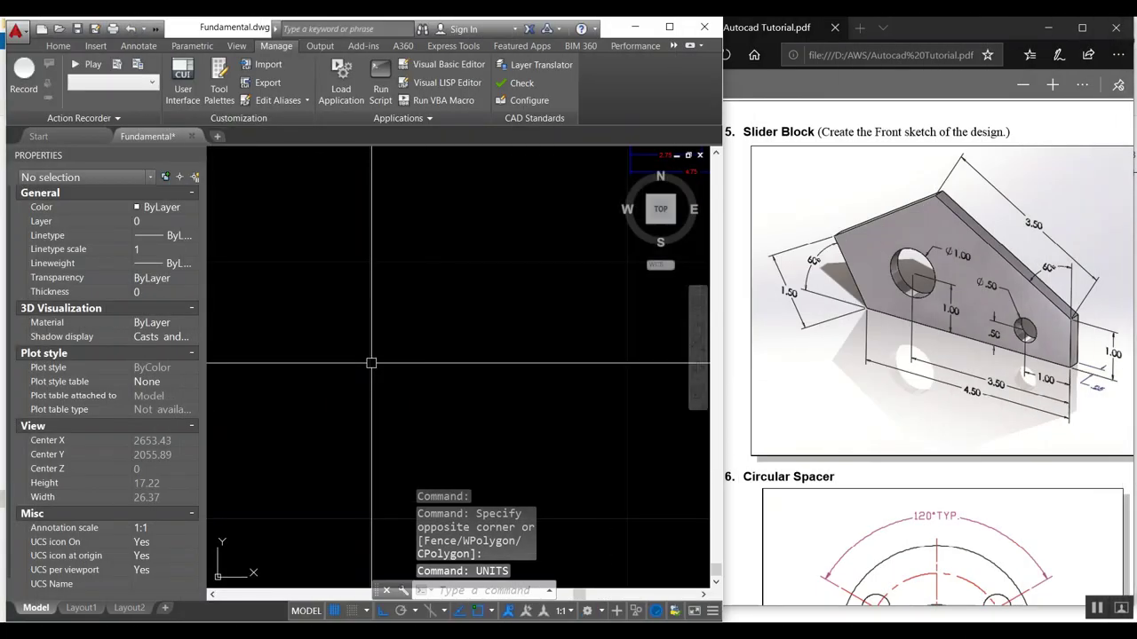
Draw a 4.5-long horizontal bottom edge, then a 1-unit vertical edge rising from its right end
{"action": "type", "text": "l"}
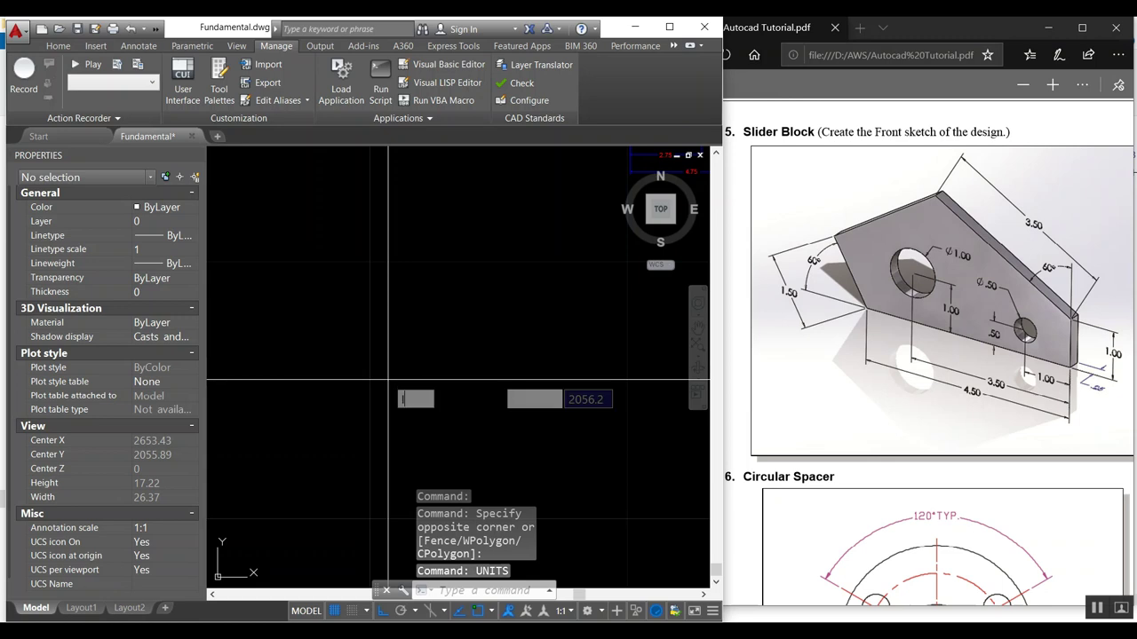
{"action": "key", "text": "Return"}
{"action": "left_click", "coordinate": [298, 403]}
{"action": "type", "text": "4.5"}
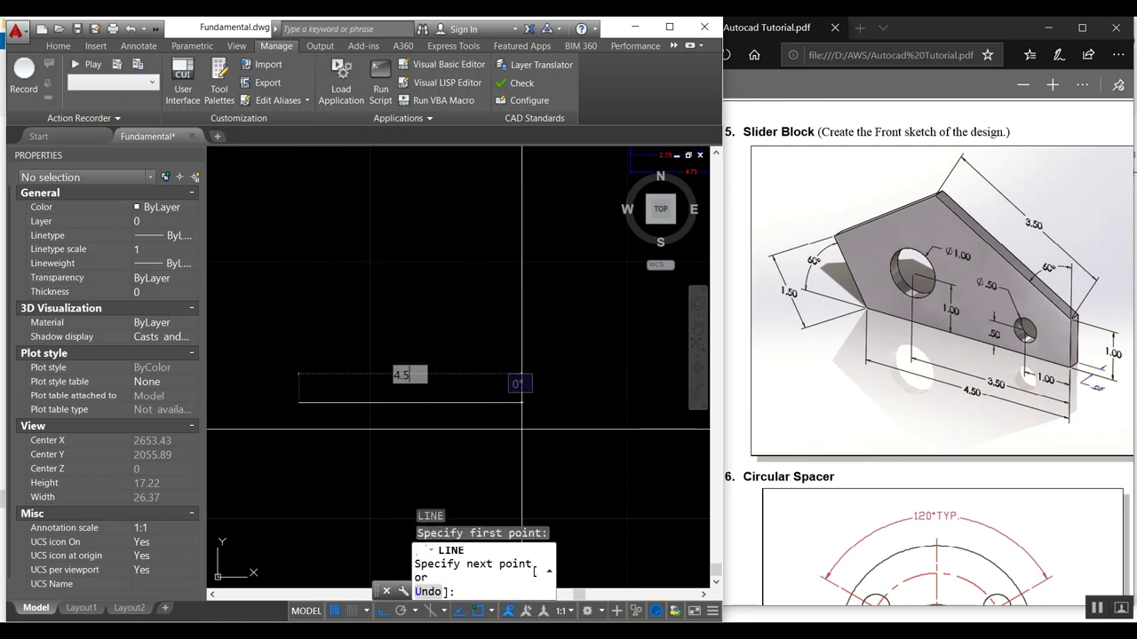
{"action": "key", "text": "Return"}
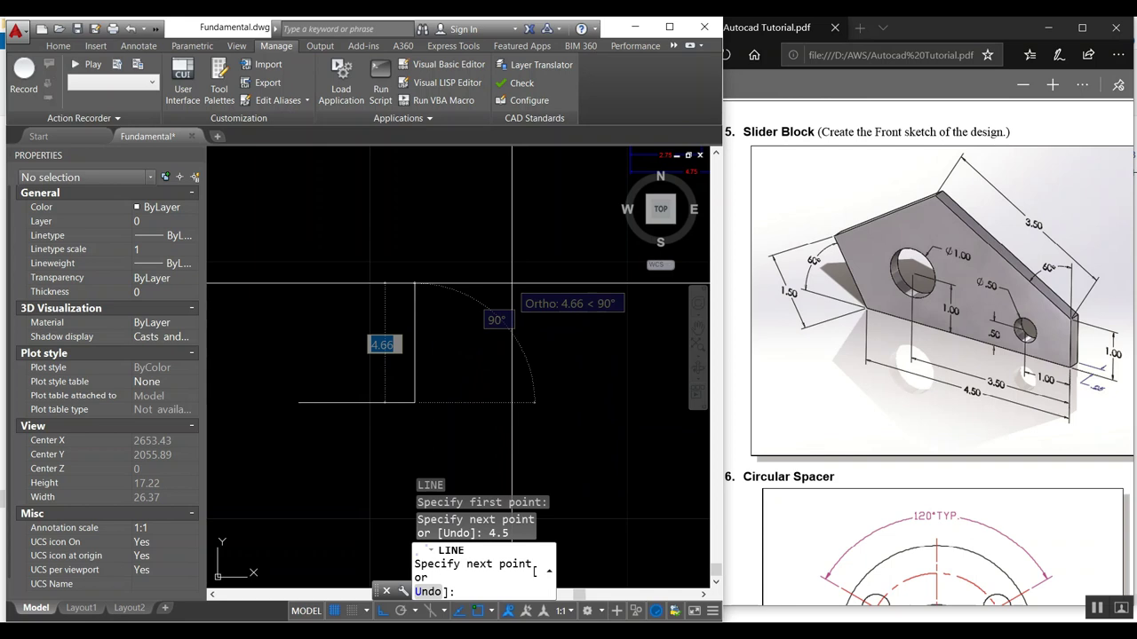
{"action": "middle_click_drag", "start_coordinate": [512, 284], "coordinate": [492, 383]}
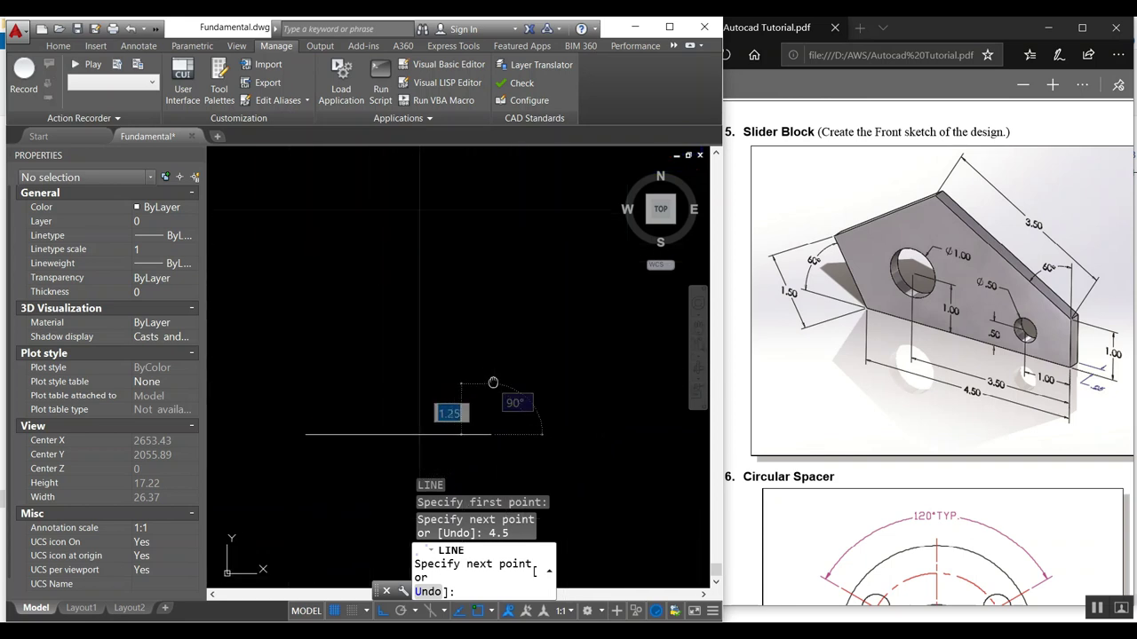
{"action": "scroll", "coordinate": [492, 383], "scroll_direction": "up", "scroll_amount": 4}
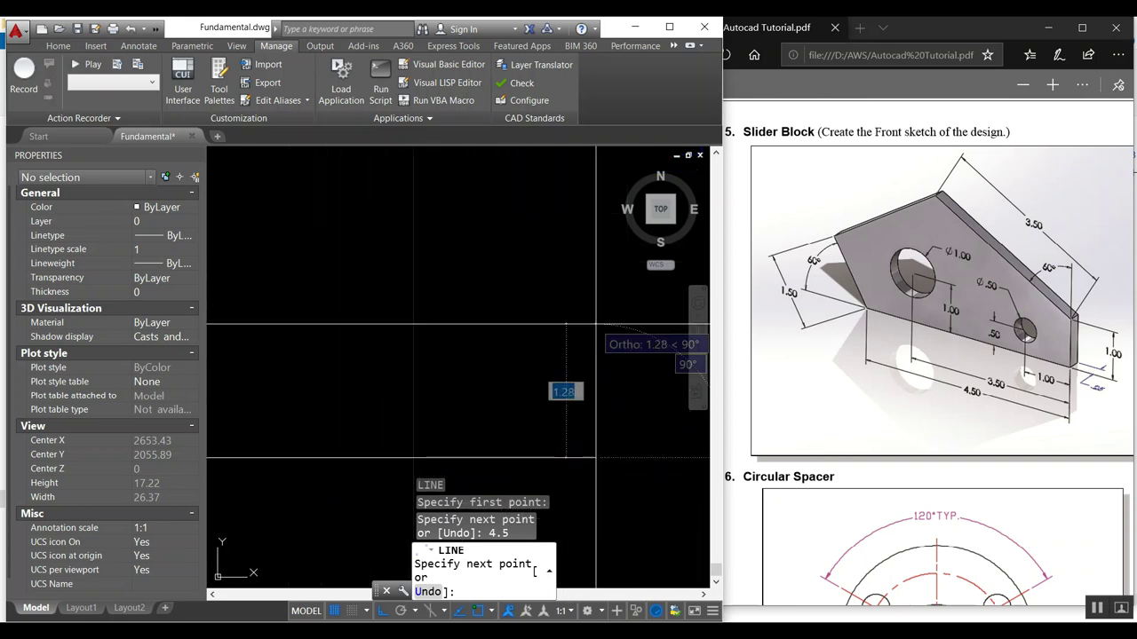
{"action": "scroll", "coordinate": [565, 325], "scroll_direction": "down", "scroll_amount": 4}
{"action": "middle_click_drag", "start_coordinate": [566, 325], "coordinate": [550, 370]}
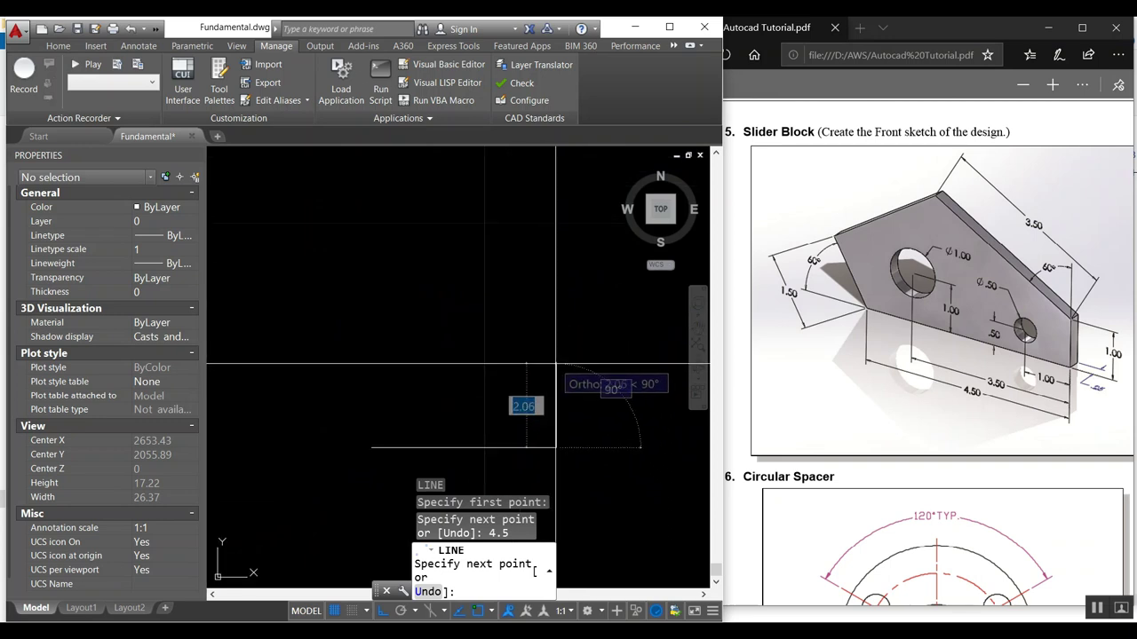
{"action": "type", "text": "1"}
{"action": "key", "text": "Return"}
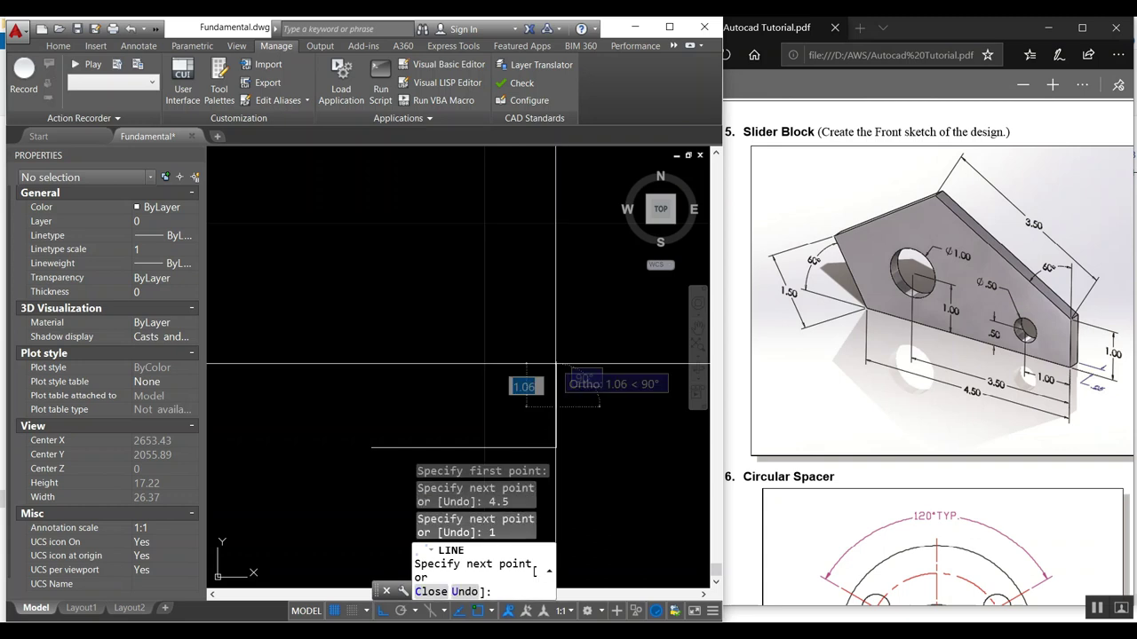
{"action": "key", "text": "Return"}
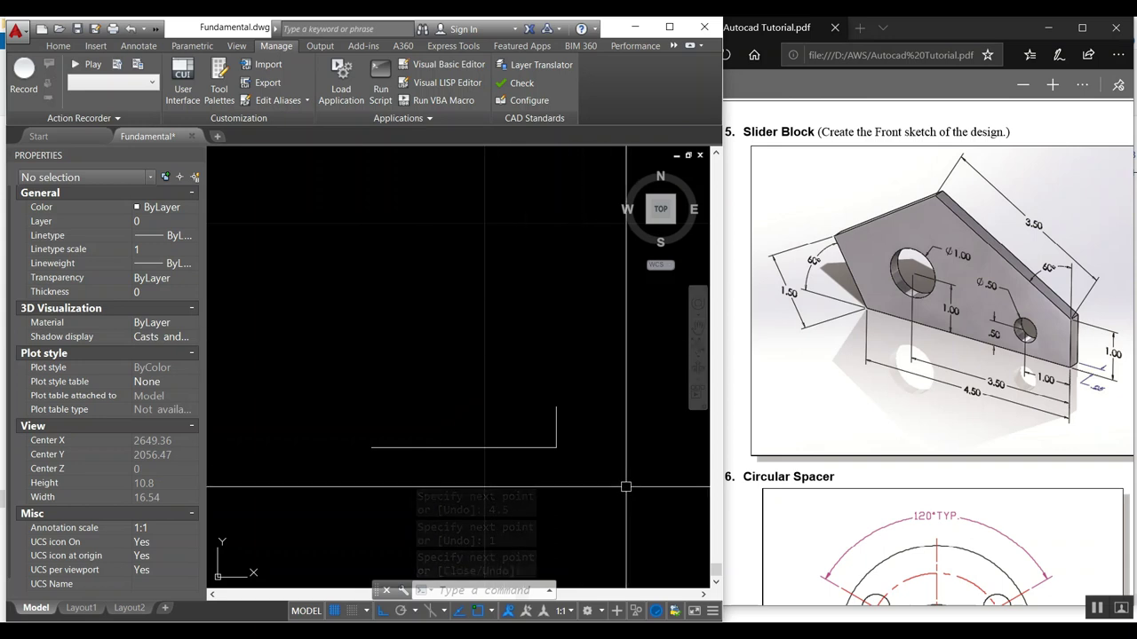
Turn on polar tracking with 30° angle increments
{"action": "left_click", "coordinate": [404, 613]}
{"action": "left_click", "coordinate": [415, 611]}
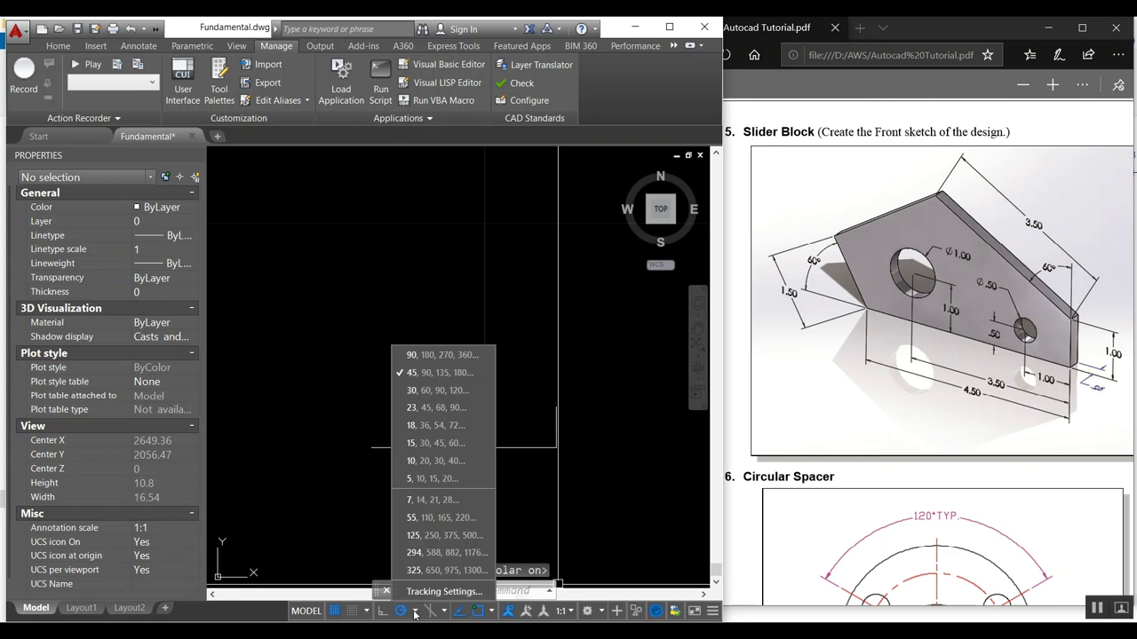
{"action": "left_click", "coordinate": [430, 390]}
Draw a 3.5-long slanted top edge at 150° from the vertical edge's top
{"action": "type", "text": "l"}
{"action": "key", "text": "Return"}
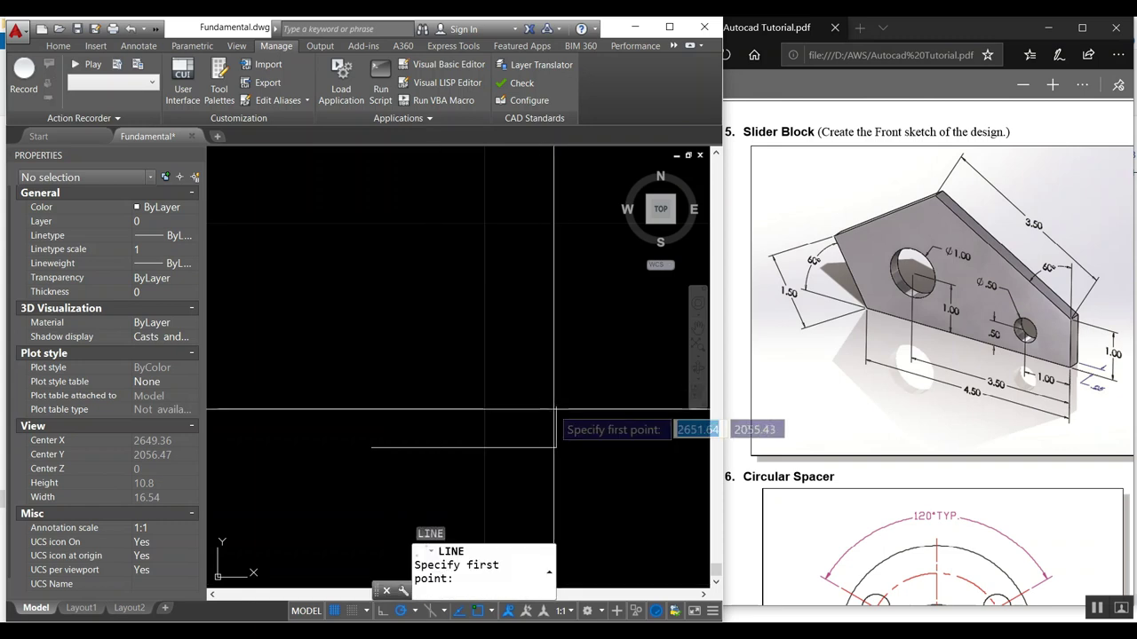
{"action": "left_click", "coordinate": [556, 406]}
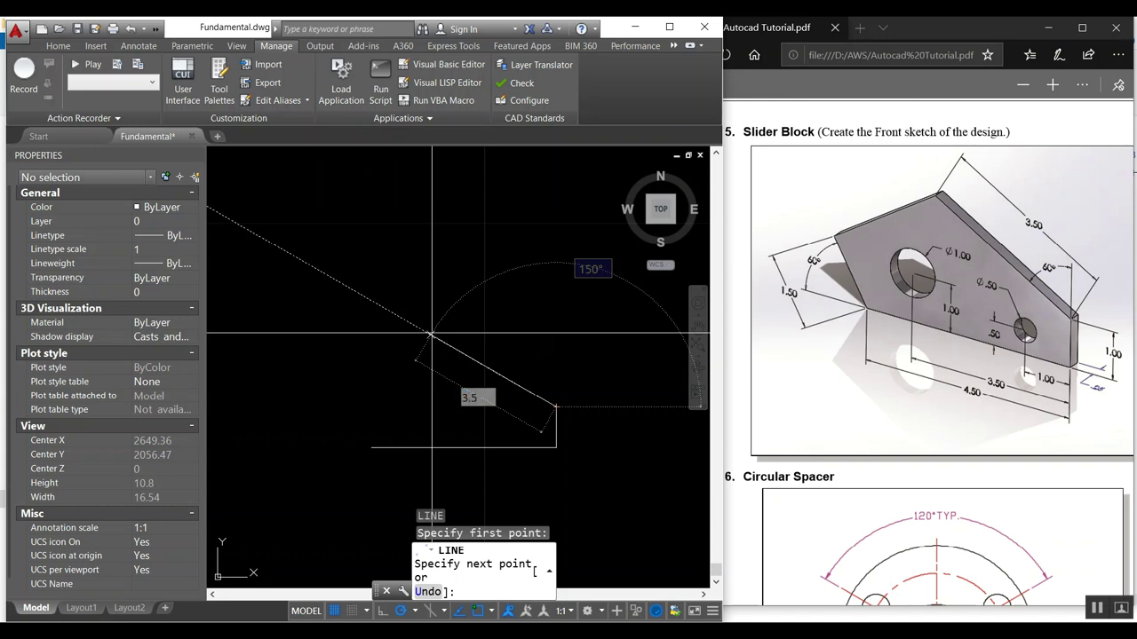
{"action": "key", "text": "Return"}
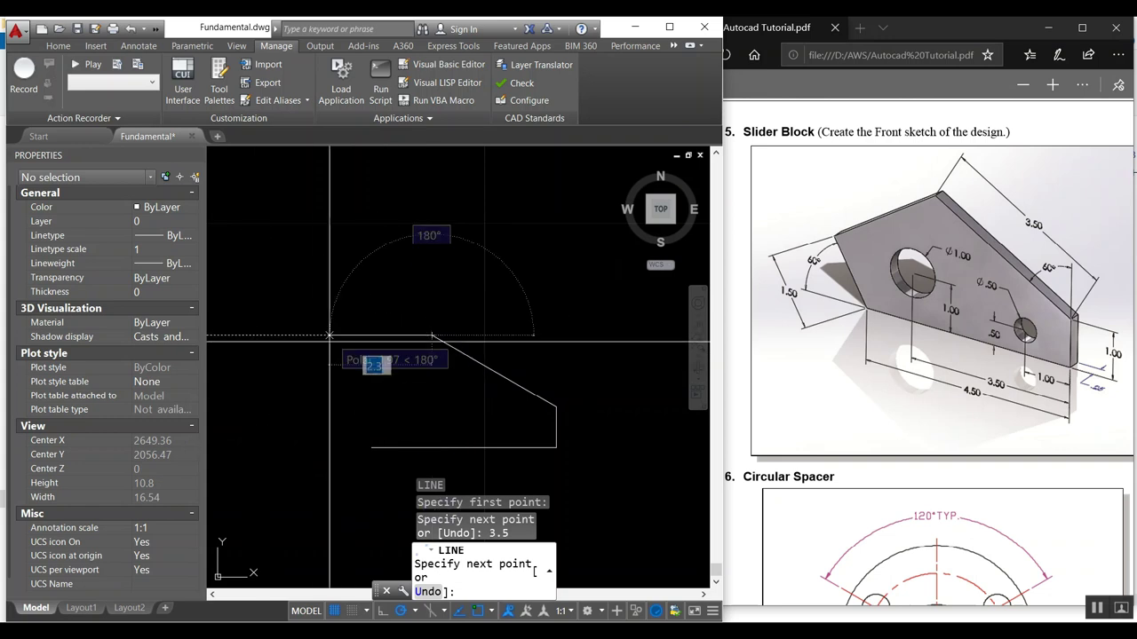
{"action": "key", "text": "Return"}
{"action": "key", "text": "Return"}
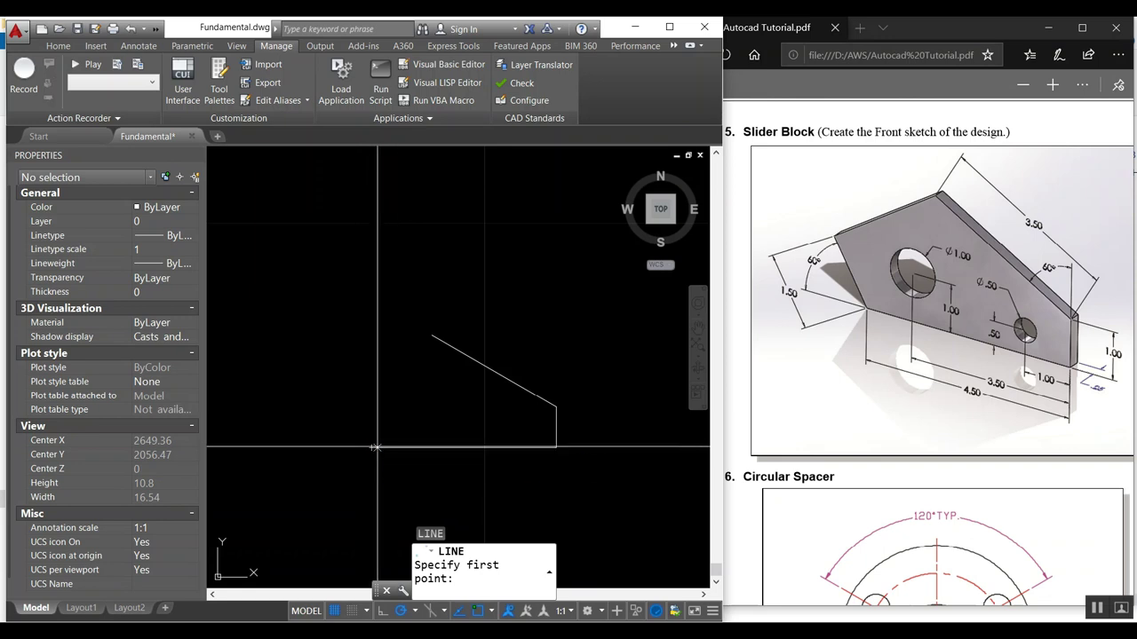
{"action": "key", "text": "Escape"}
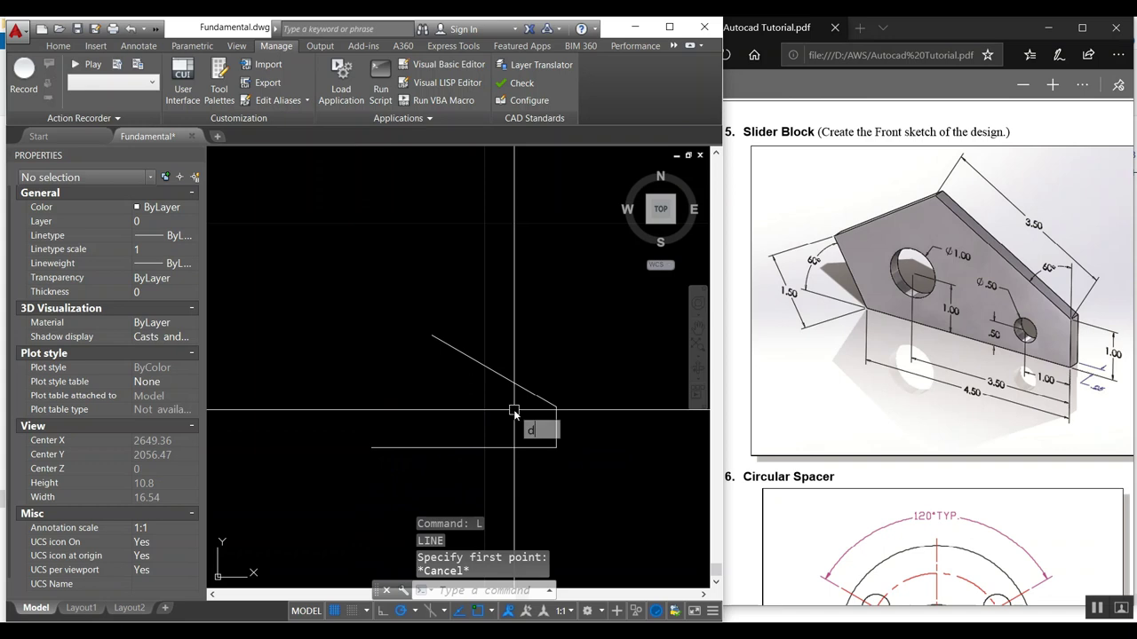
Check the top-right corner with an angular dimension between the slanted and vertical edges, reading 60°
{"action": "type", "text": "an"}
{"action": "key", "text": "Return"}
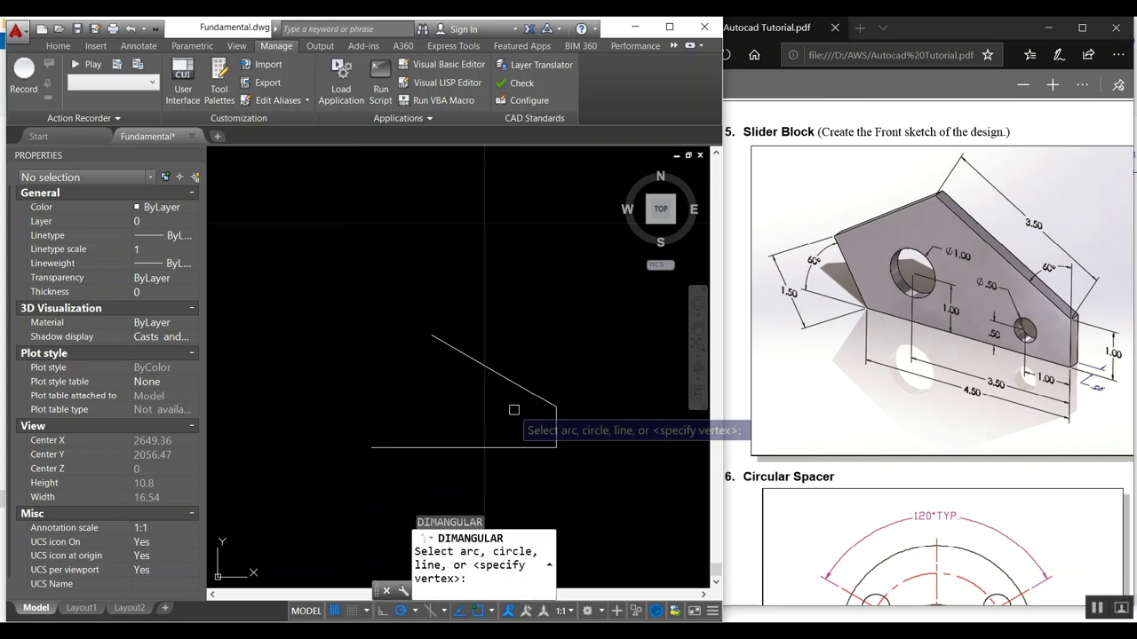
{"action": "left_click", "coordinate": [532, 393]}
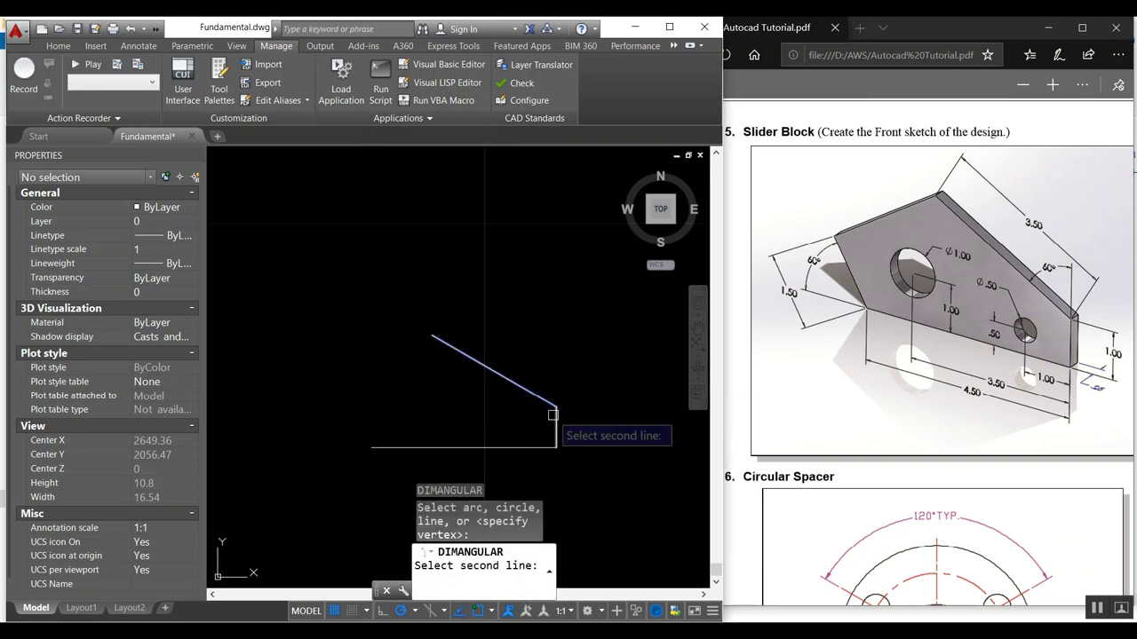
{"action": "left_click", "coordinate": [554, 415]}
{"action": "left_click", "coordinate": [557, 383]}
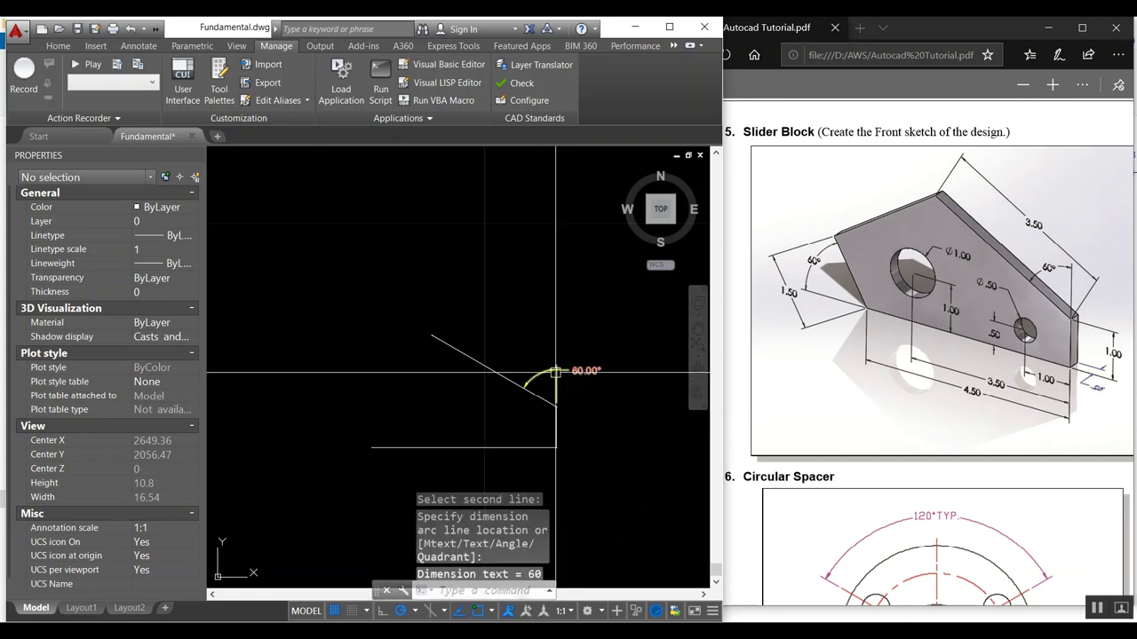
{"action": "scroll", "coordinate": [557, 383], "scroll_direction": "up", "scroll_amount": 1}
{"action": "scroll", "coordinate": [541, 372], "scroll_direction": "up", "scroll_amount": 1}
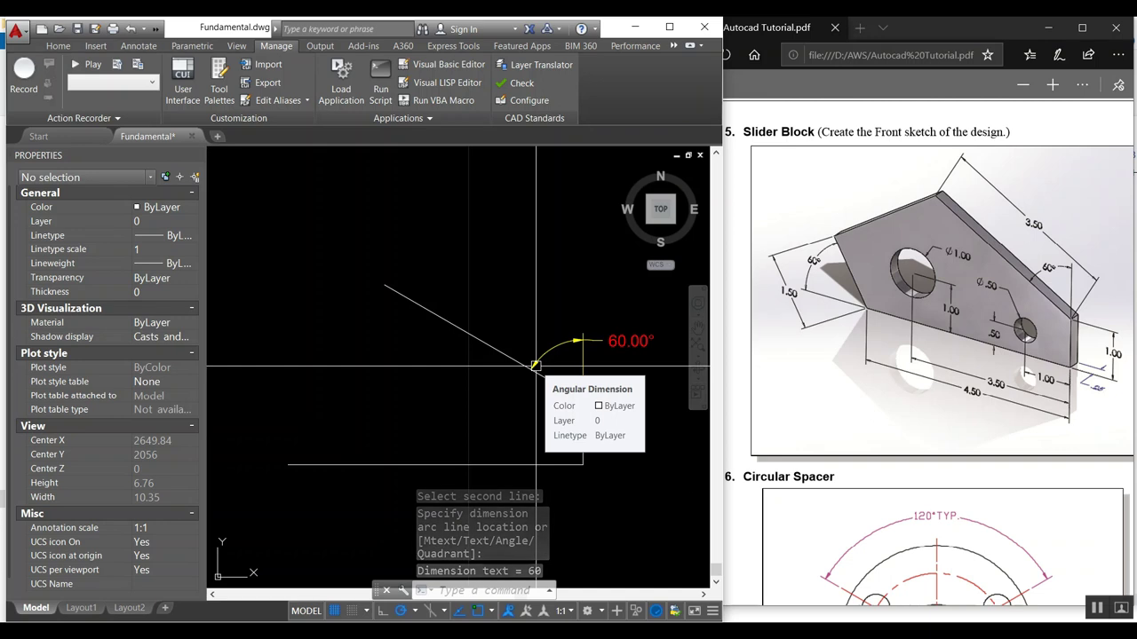
{"action": "key", "text": "Escape"}
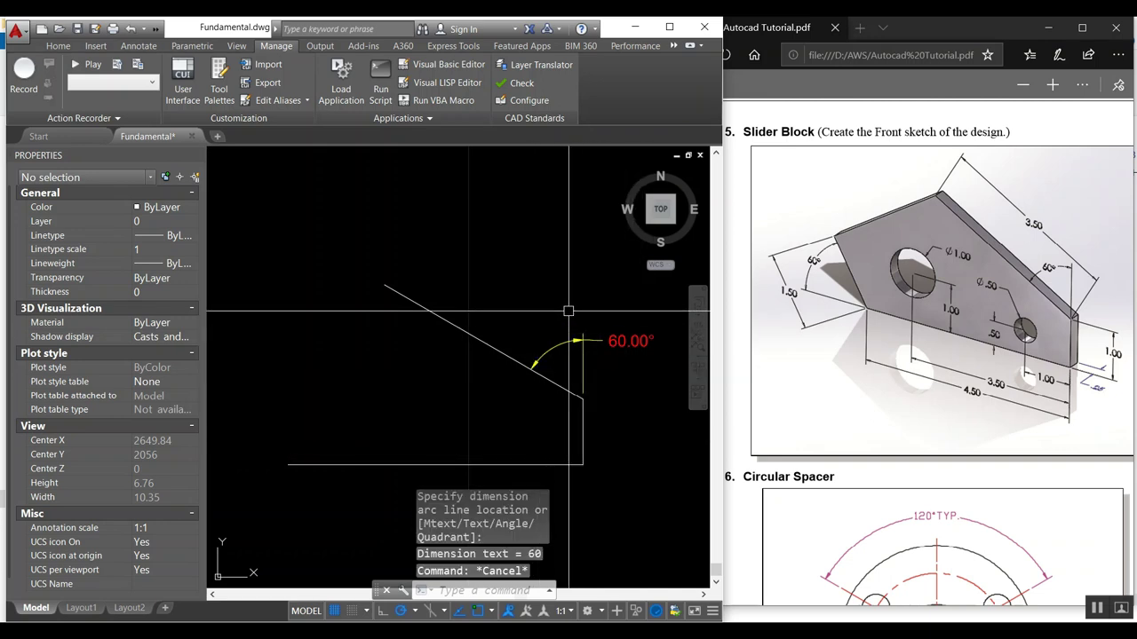
Erase the temporary 60° dimension and start a new line at the base's left end
{"action": "type", "text": "e"}
{"action": "key", "text": "Return"}
{"action": "left_click", "coordinate": [586, 354]}
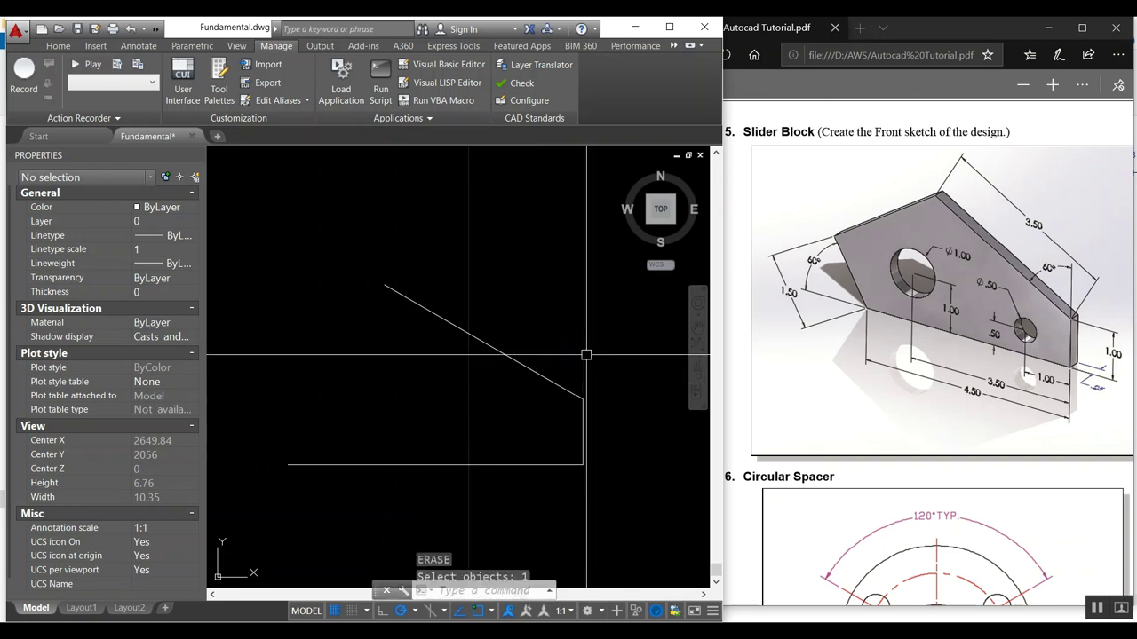
{"action": "middle_click_drag", "start_coordinate": [418, 398], "coordinate": [462, 397]}
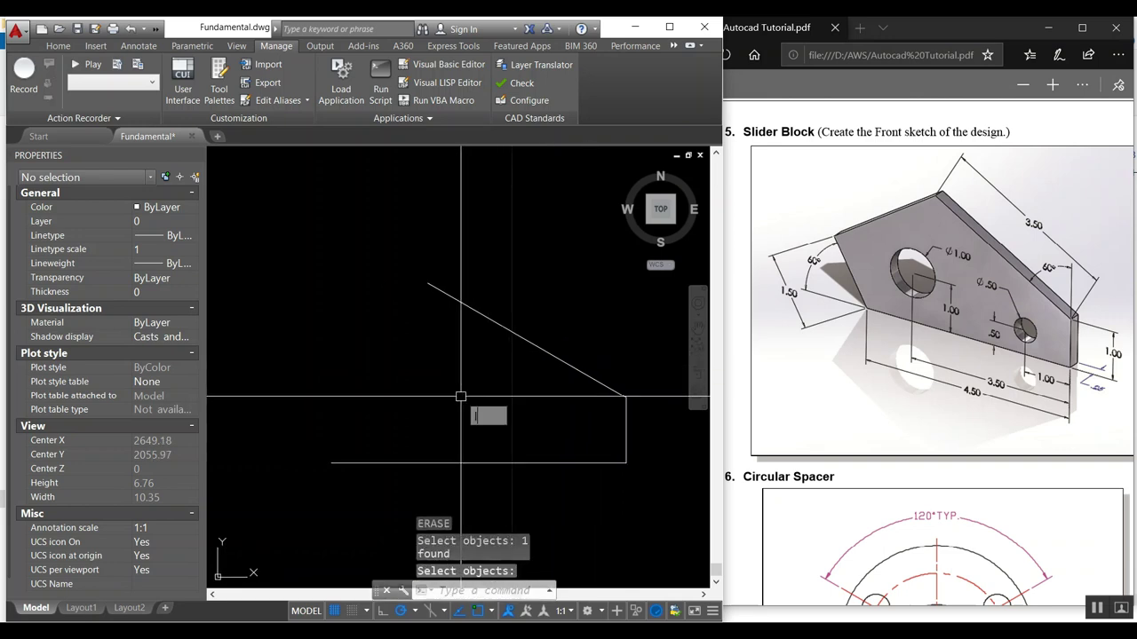
{"action": "key", "text": "Return"}
{"action": "type", "text": "l"}
{"action": "key", "text": "Return"}
{"action": "left_click", "coordinate": [330, 462]}
{"action": "type", "text": "1."}
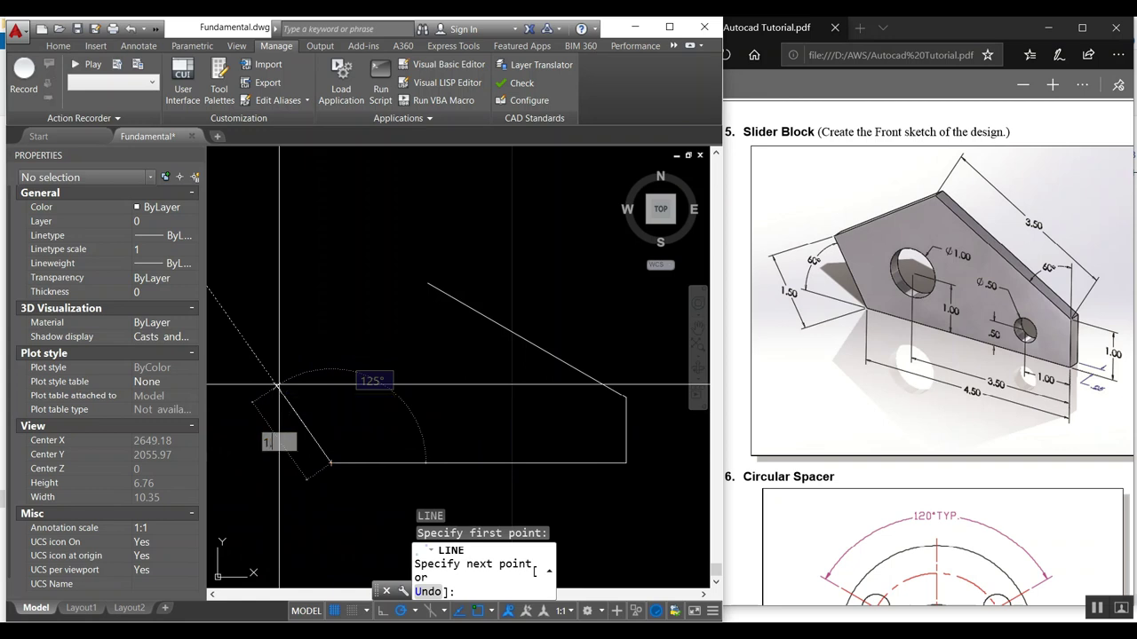
Draw a 1.5-long left edge and an upper edge meeting the slanted top to close the outline
{"action": "type", "text": "5"}
{"action": "key", "text": "Return"}
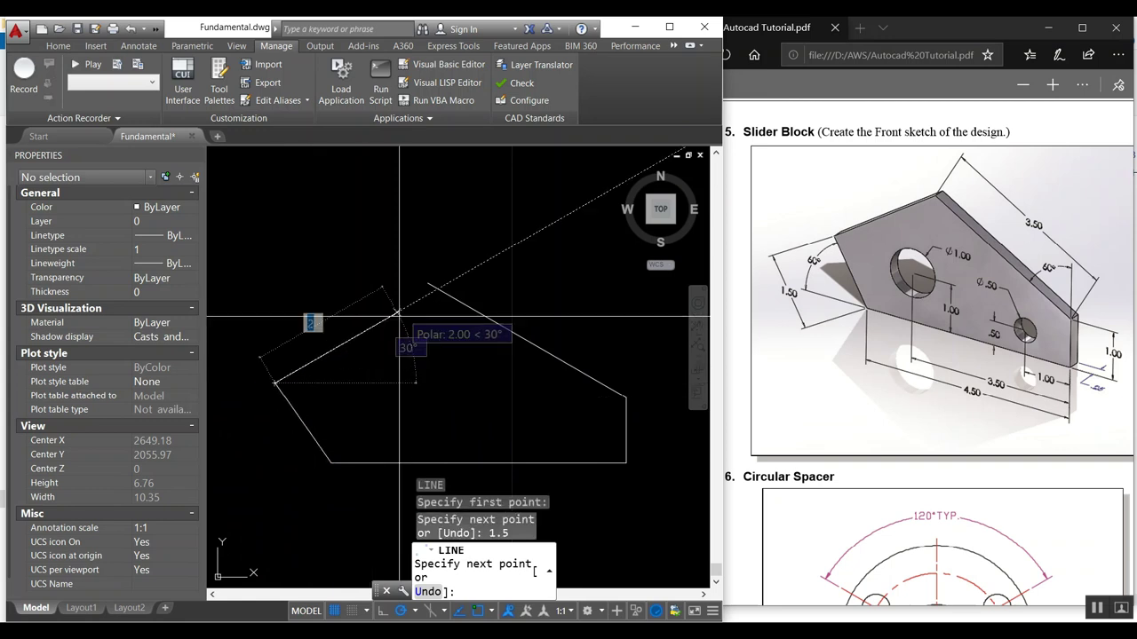
{"action": "left_click", "coordinate": [428, 284]}
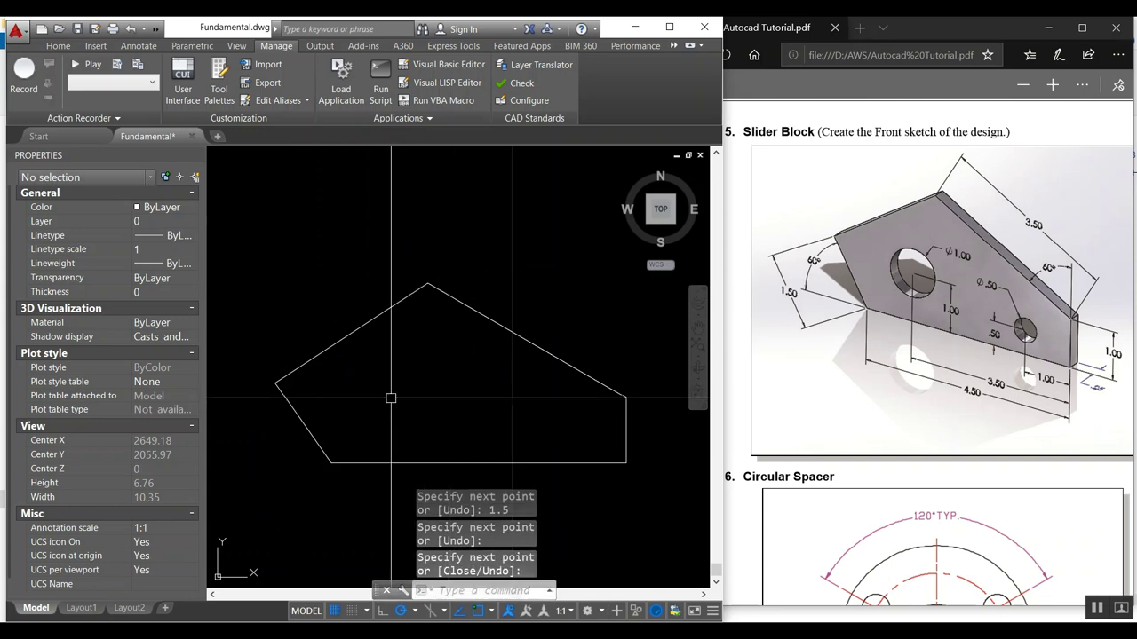
{"action": "key", "text": "Return"}
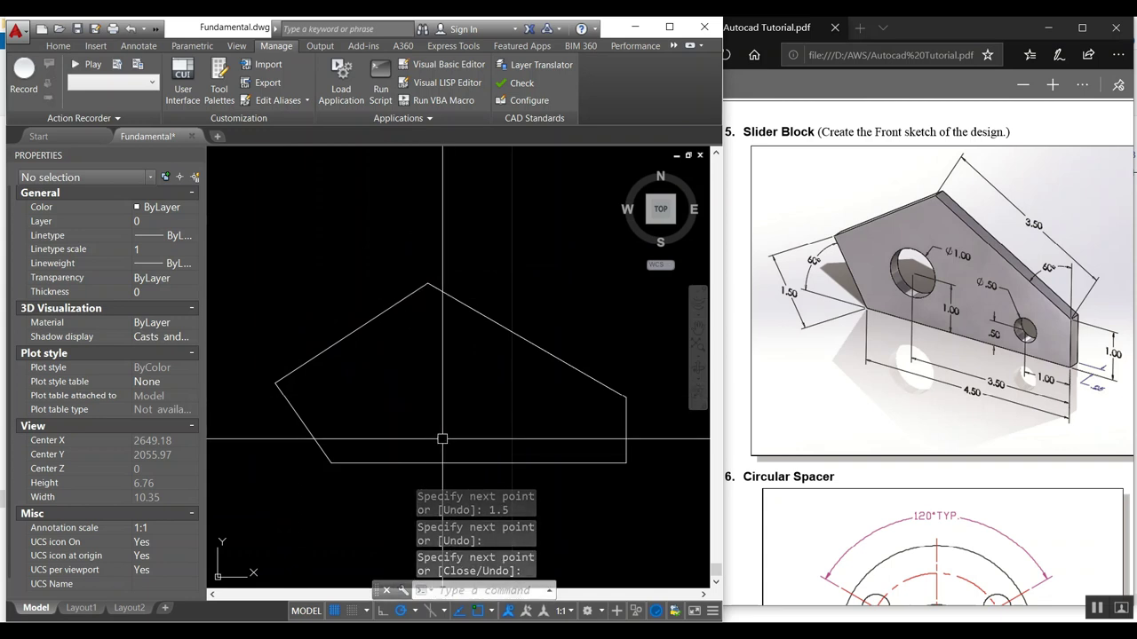
{"action": "type", "text": "o"}
{"action": "key", "text": "Return"}
{"action": "key", "text": "Escape"}
Measure the lower-left corner with an angular dimension, which reads 55°
{"action": "type", "text": "Sdi,"}
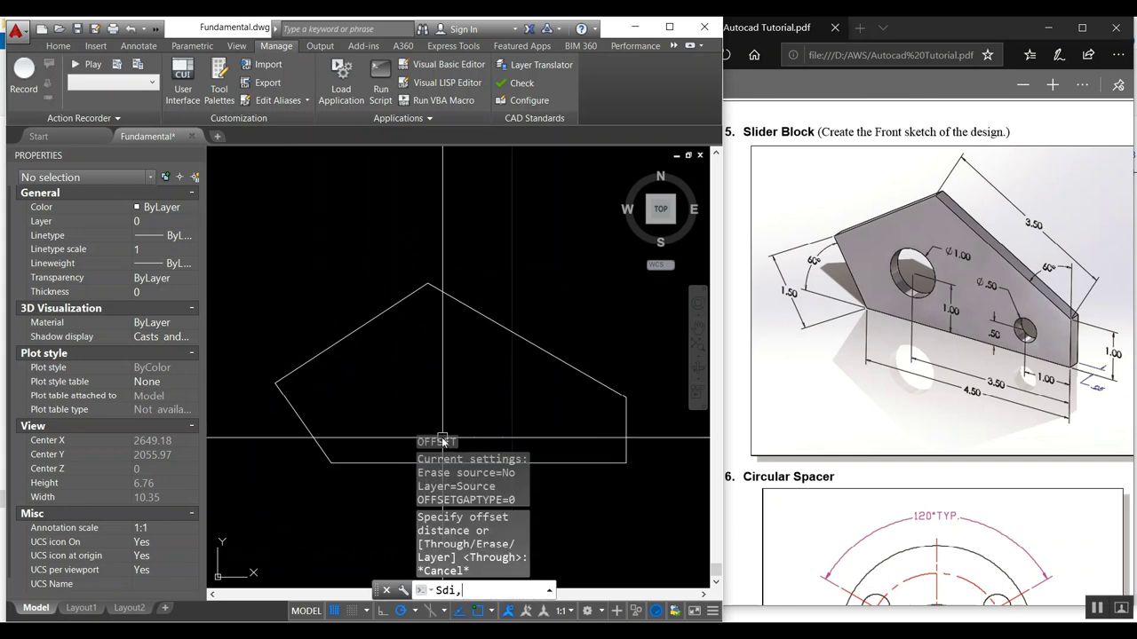
{"action": "key", "text": "Escape"}
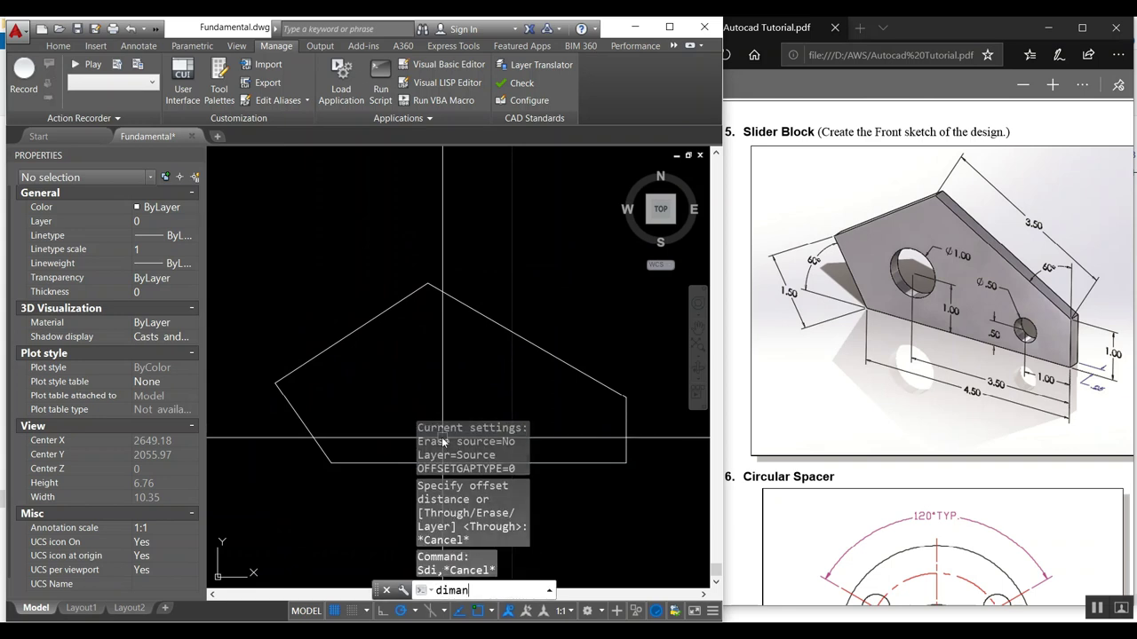
{"action": "key", "text": "Return"}
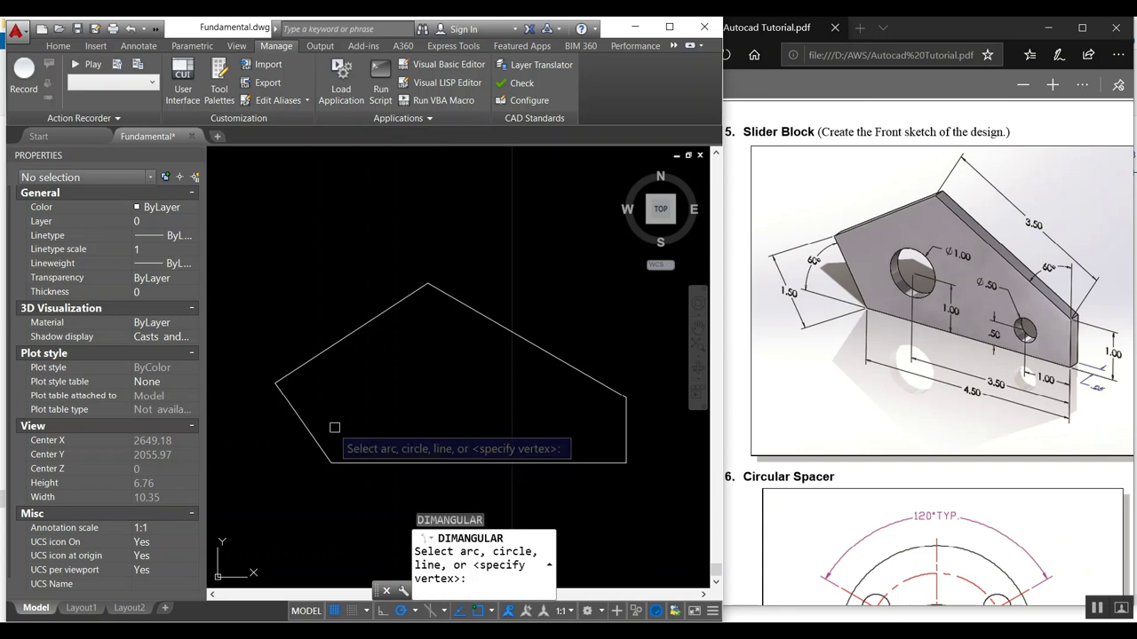
{"action": "left_click", "coordinate": [321, 448]}
{"action": "left_click", "coordinate": [335, 463]}
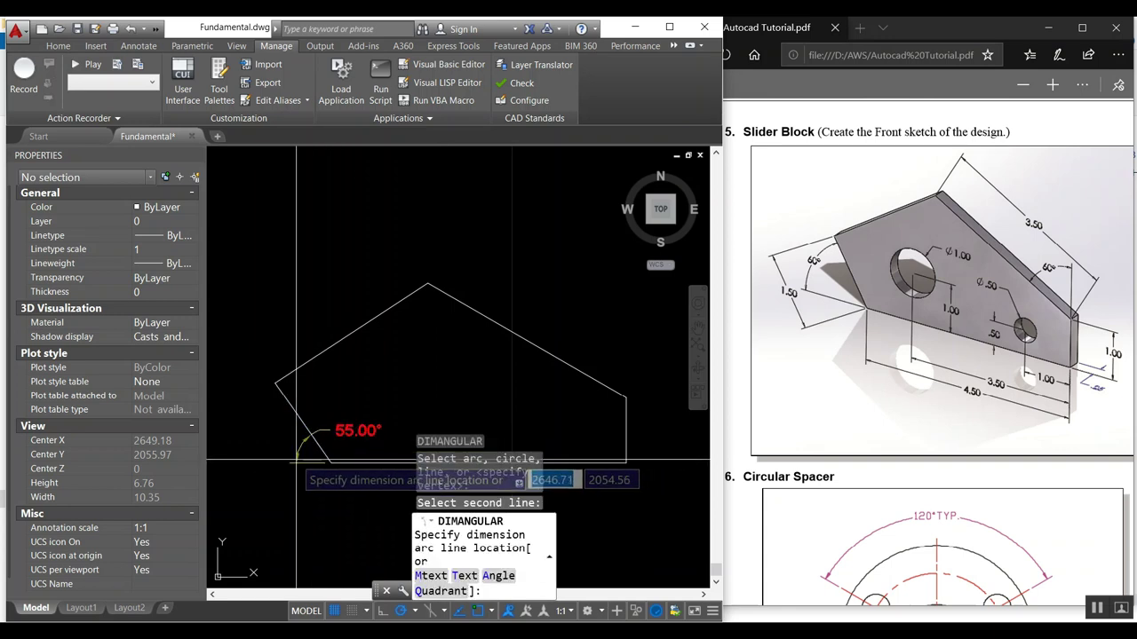
{"action": "left_click", "coordinate": [319, 457]}
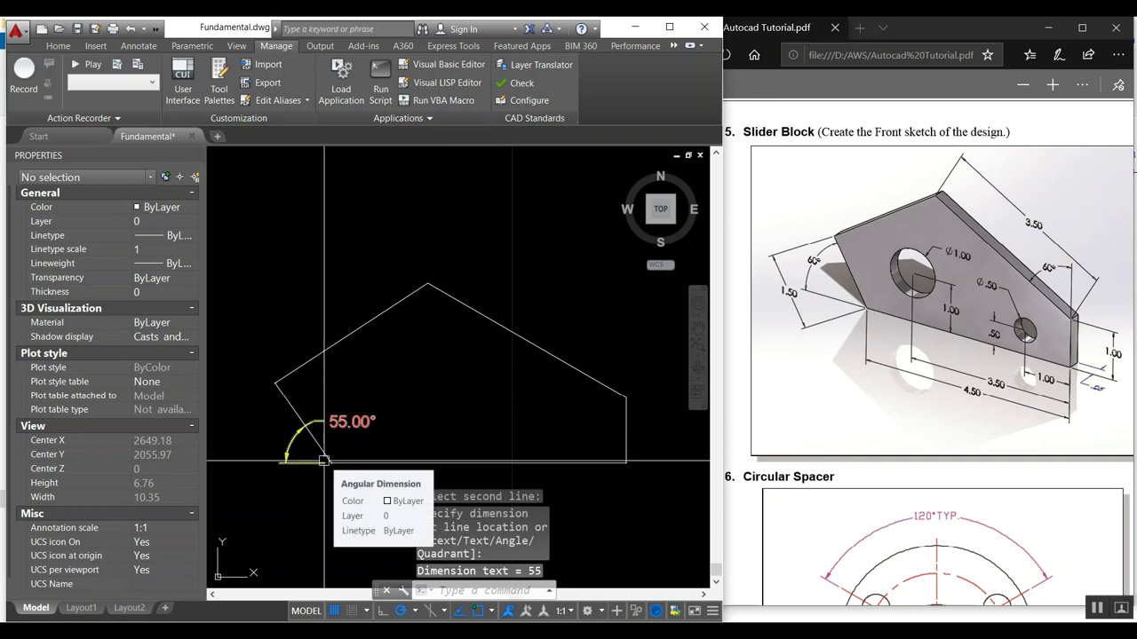
Erase the 55° dimension and both left edges, then start a line at the bottom-left corner
{"action": "type", "text": "e"}
{"action": "key", "text": "Return"}
{"action": "left_click", "coordinate": [318, 430]}
{"action": "key", "text": "Return"}
{"action": "type", "text": "e"}
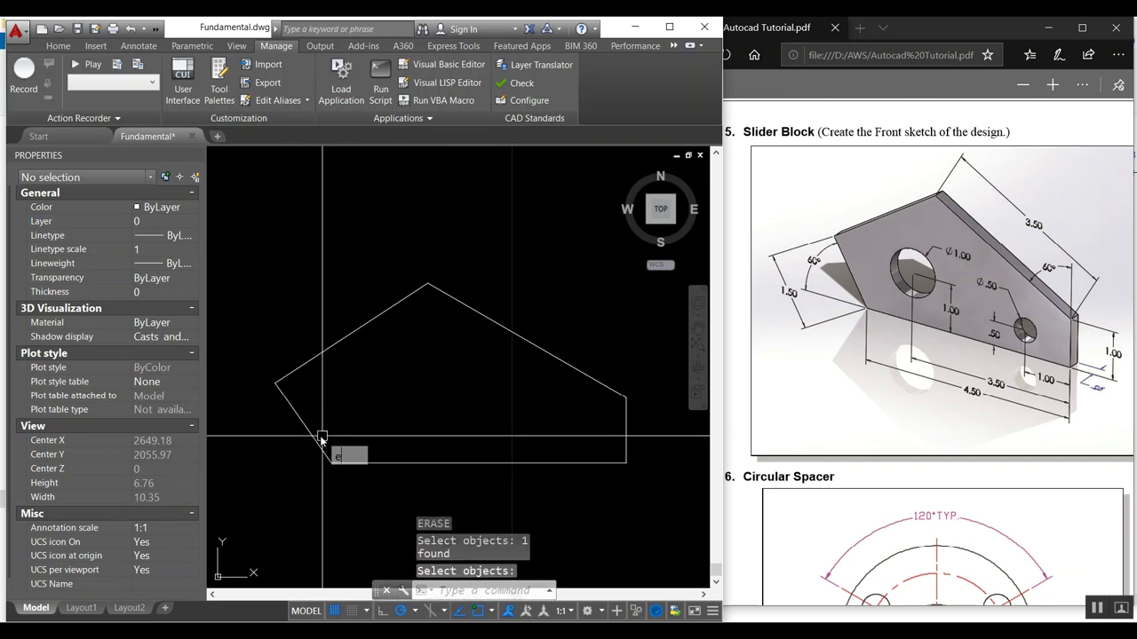
{"action": "key", "text": "Return"}
{"action": "left_click", "coordinate": [313, 427]}
{"action": "key", "text": "Return"}
{"action": "key", "text": "Return"}
{"action": "left_click", "coordinate": [317, 357]}
{"action": "key", "text": "Return"}
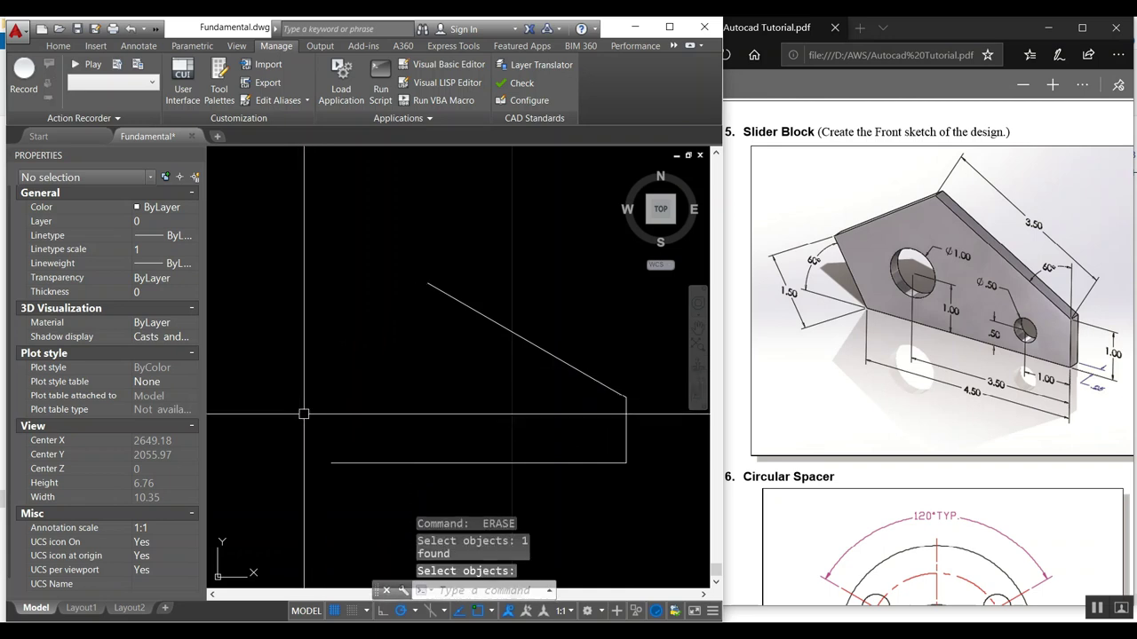
{"action": "type", "text": "l"}
{"action": "key", "text": "Return"}
{"action": "left_click", "coordinate": [330, 462]}
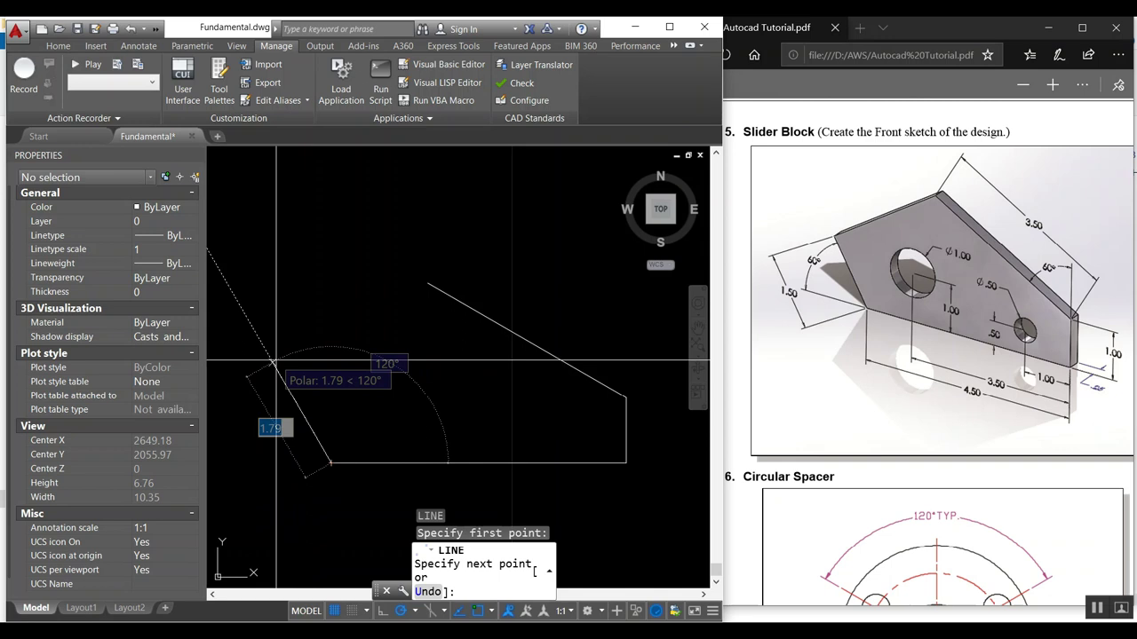
Draw a 1.5-long left edge at 120°, then join the outline up to the top vertex
{"action": "type", "text": "1.5"}
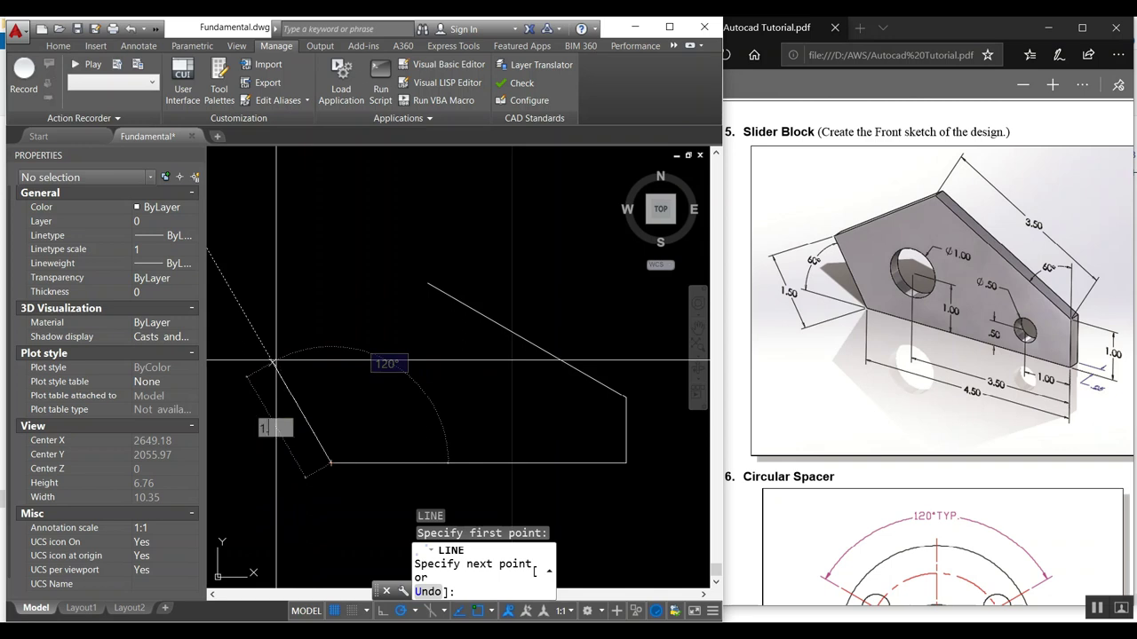
{"action": "key", "text": "Return"}
{"action": "left_click", "coordinate": [280, 373]}
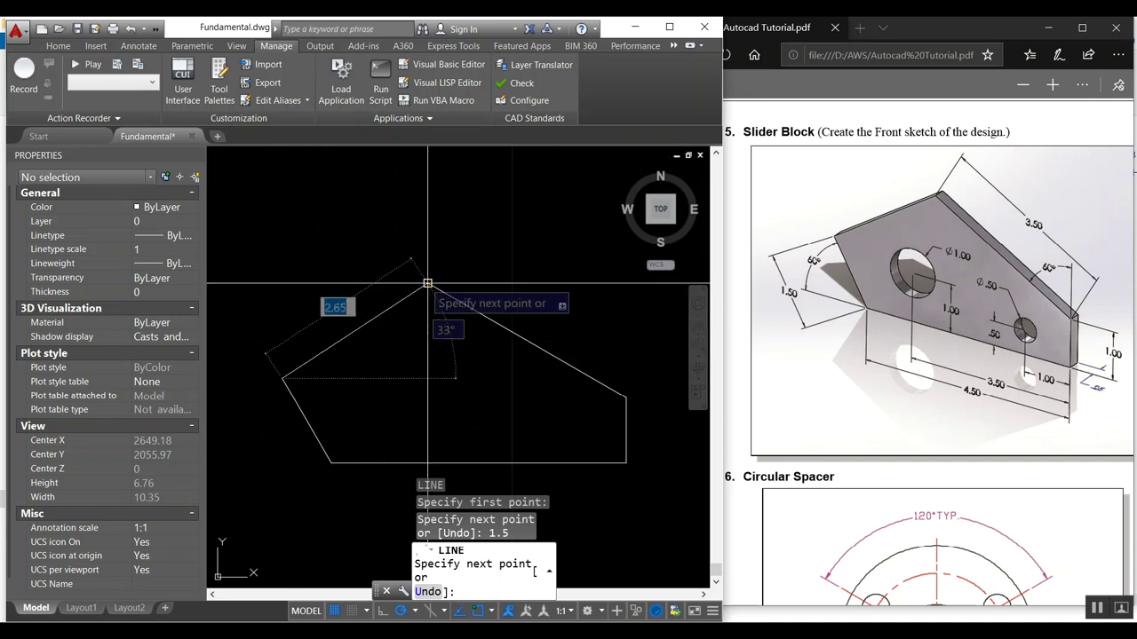
{"action": "left_click", "coordinate": [437, 271]}
{"action": "key", "text": "Return"}
Check the lower-left corner angle measures 60° with an angular dimension, then cancel it
{"action": "type", "text": "d"}
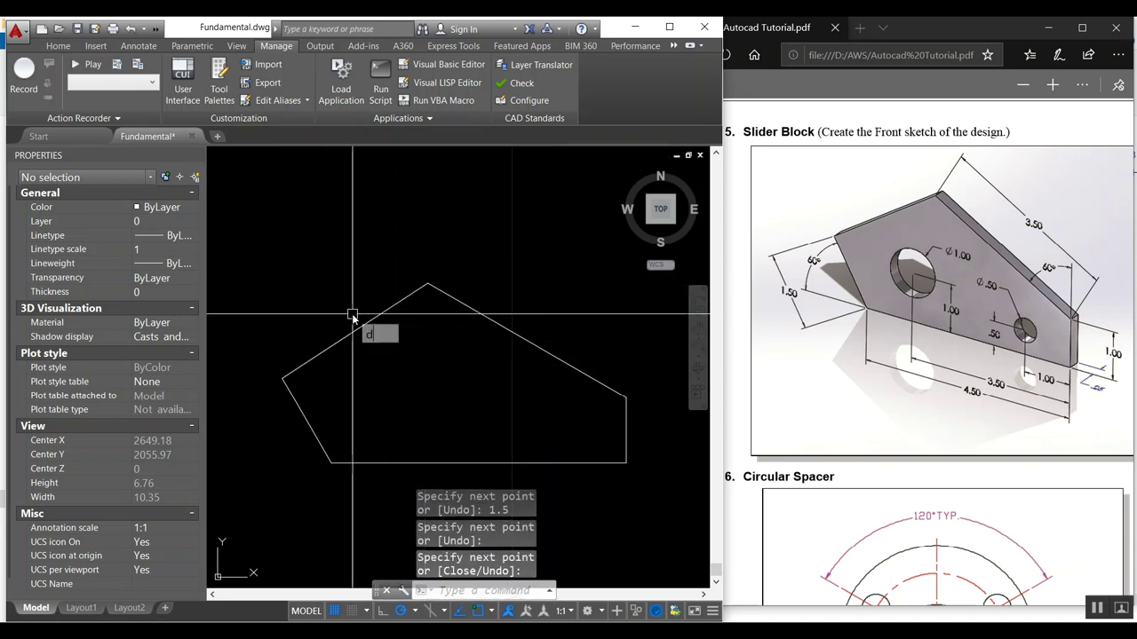
{"action": "left_click", "coordinate": [390, 459]}
{"action": "left_click", "coordinate": [311, 426]}
{"action": "left_click", "coordinate": [343, 461]}
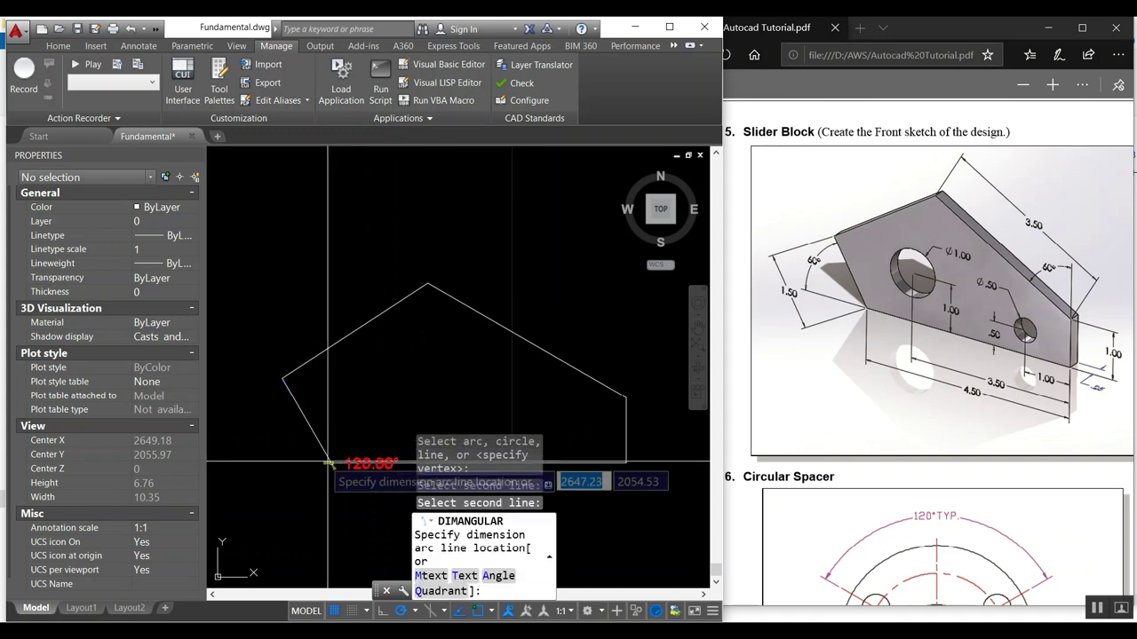
{"action": "key", "text": "Escape"}
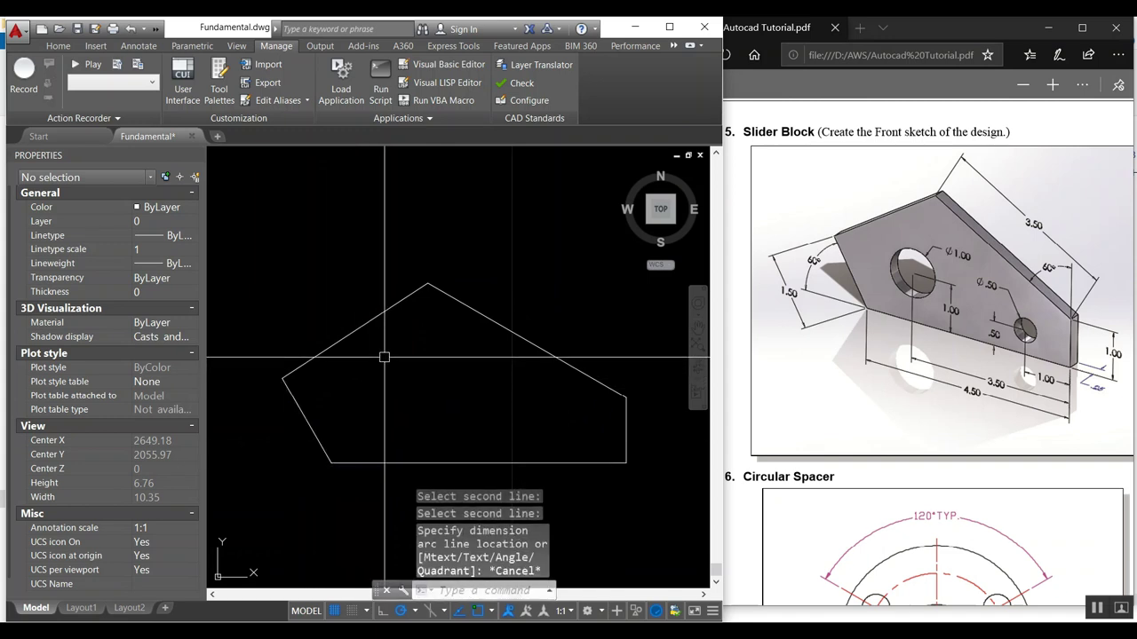
Offset the right edge inward by 1 and by 3.5 as vertical construction lines
{"action": "type", "text": "o"}
{"action": "key", "text": "Return"}
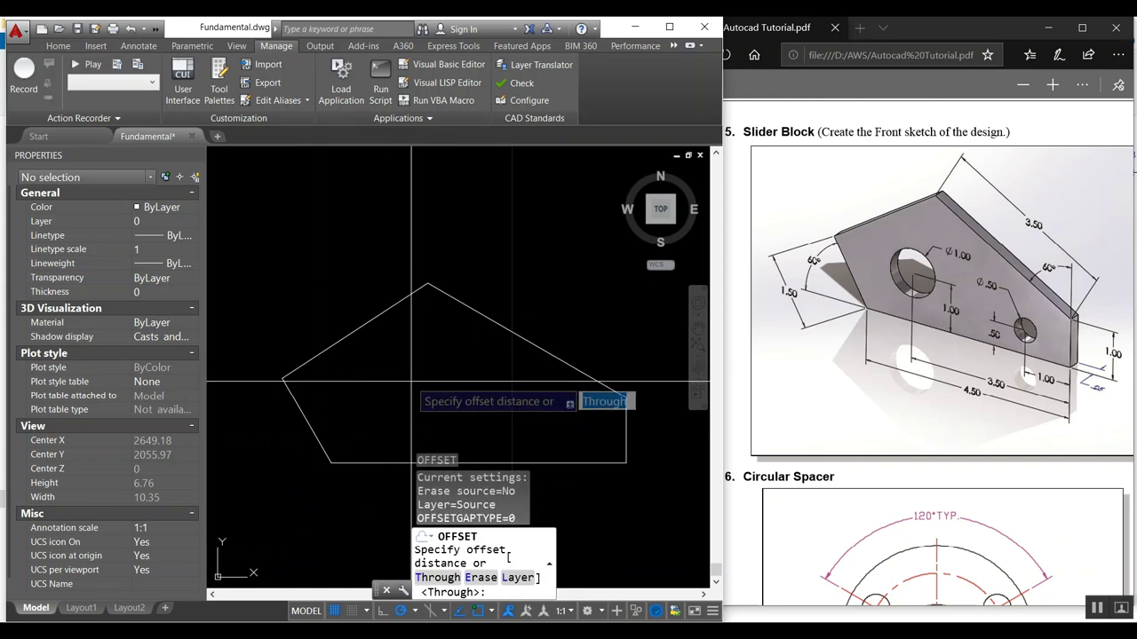
{"action": "type", "text": "1"}
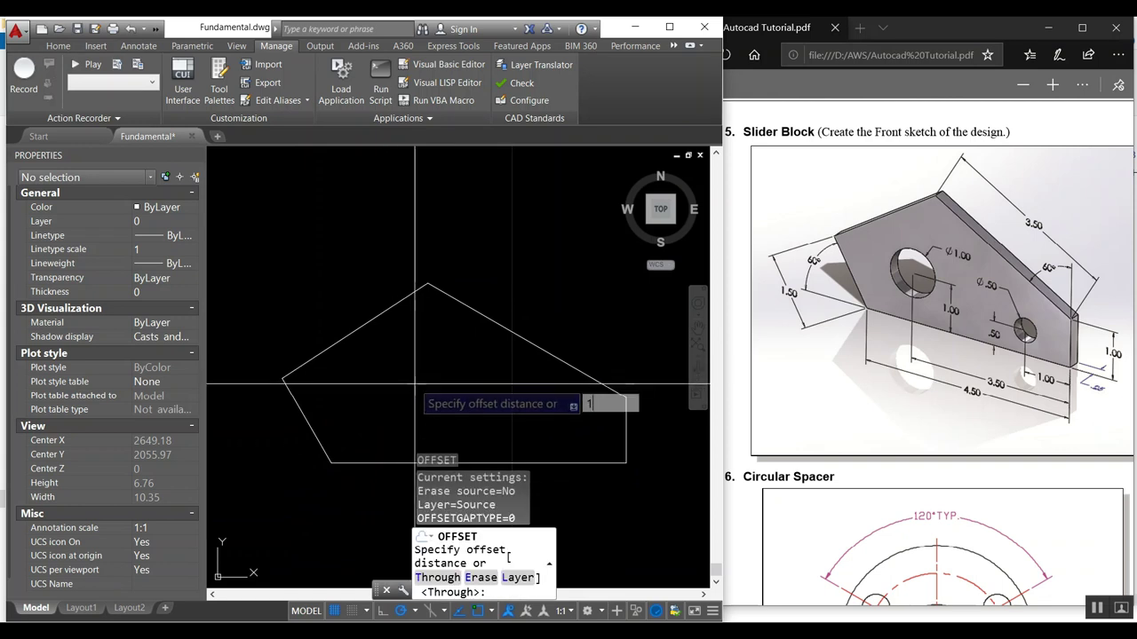
{"action": "key", "text": "Return"}
{"action": "left_click", "coordinate": [622, 433]}
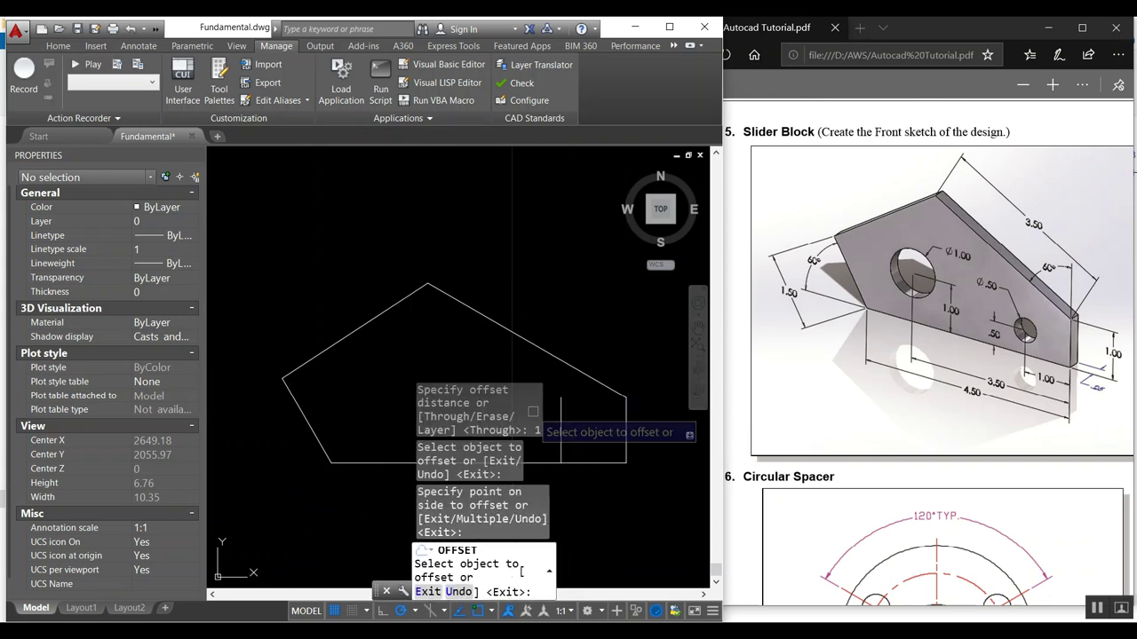
{"action": "key", "text": "Return"}
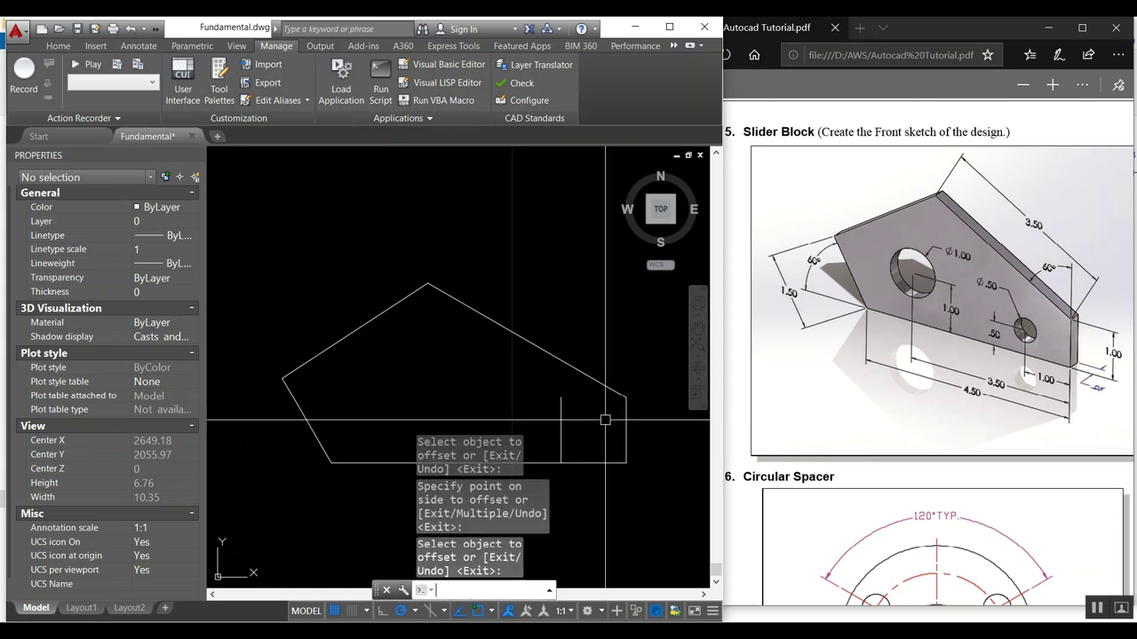
{"action": "key", "text": "Return"}
{"action": "type", "text": "3"}
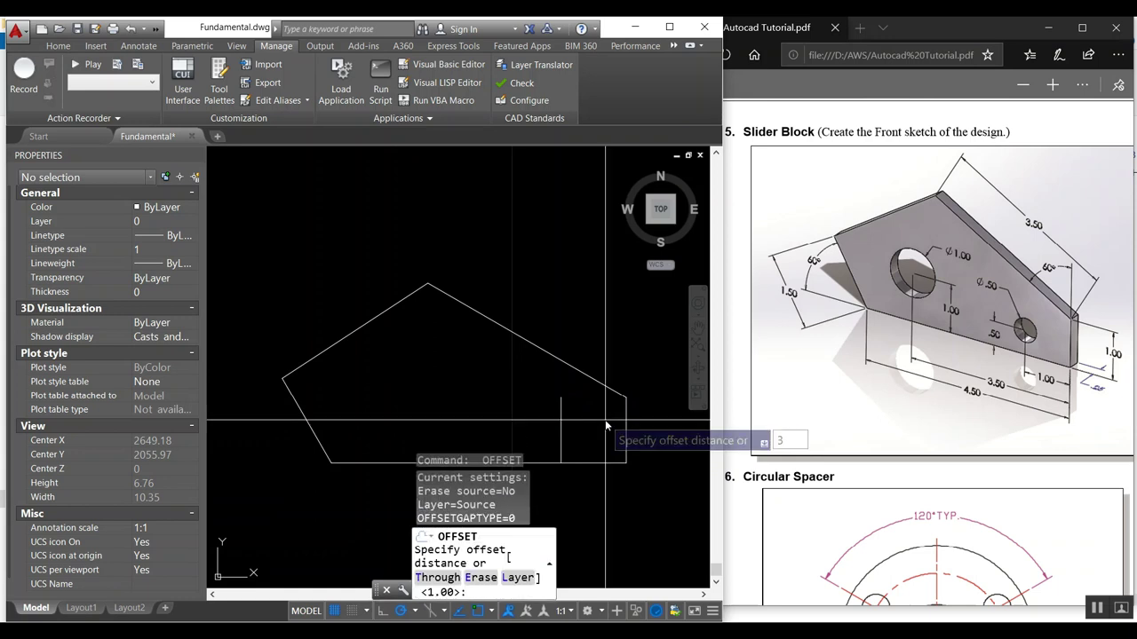
{"action": "type", "text": ".5"}
{"action": "key", "text": "Return"}
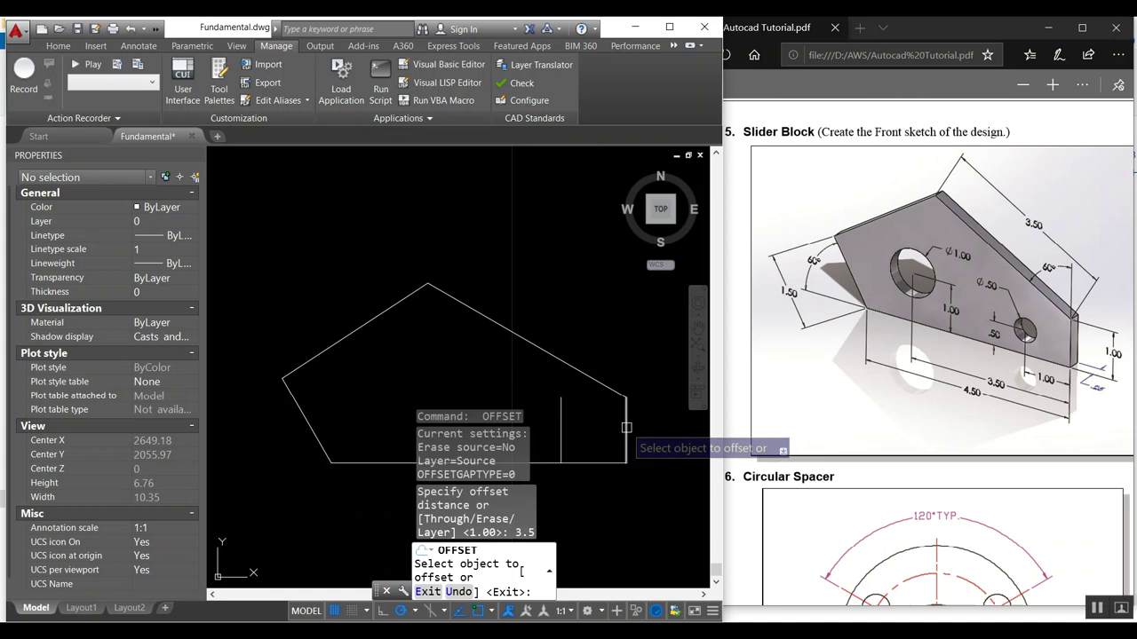
{"action": "left_click", "coordinate": [624, 426]}
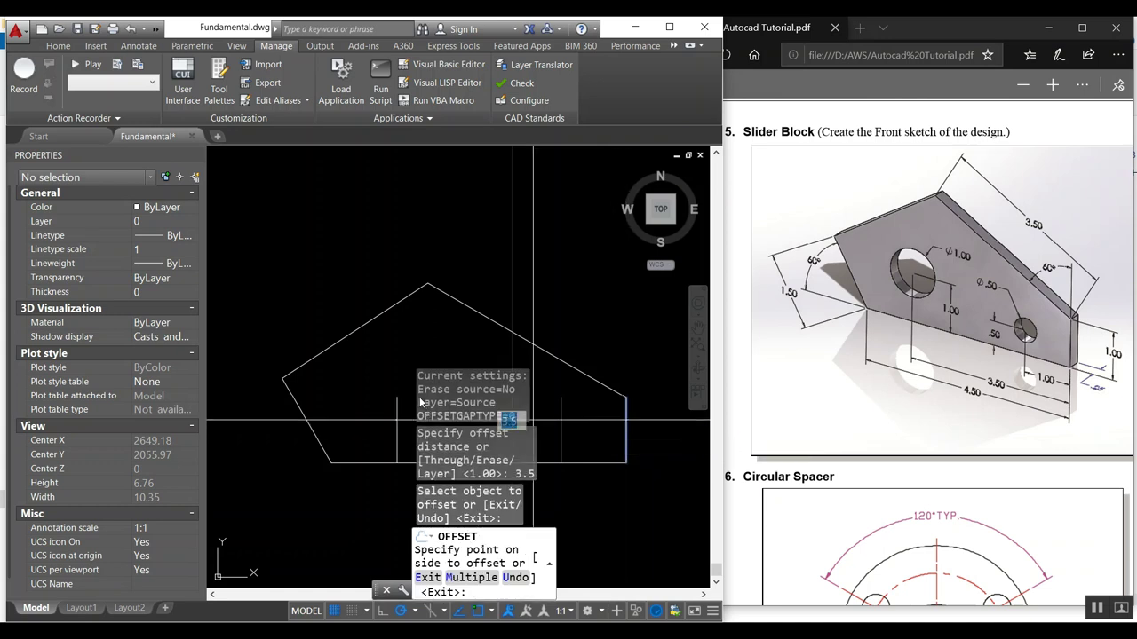
{"action": "left_click", "coordinate": [401, 382]}
{"action": "middle_click_drag", "start_coordinate": [400, 380], "coordinate": [397, 266]}
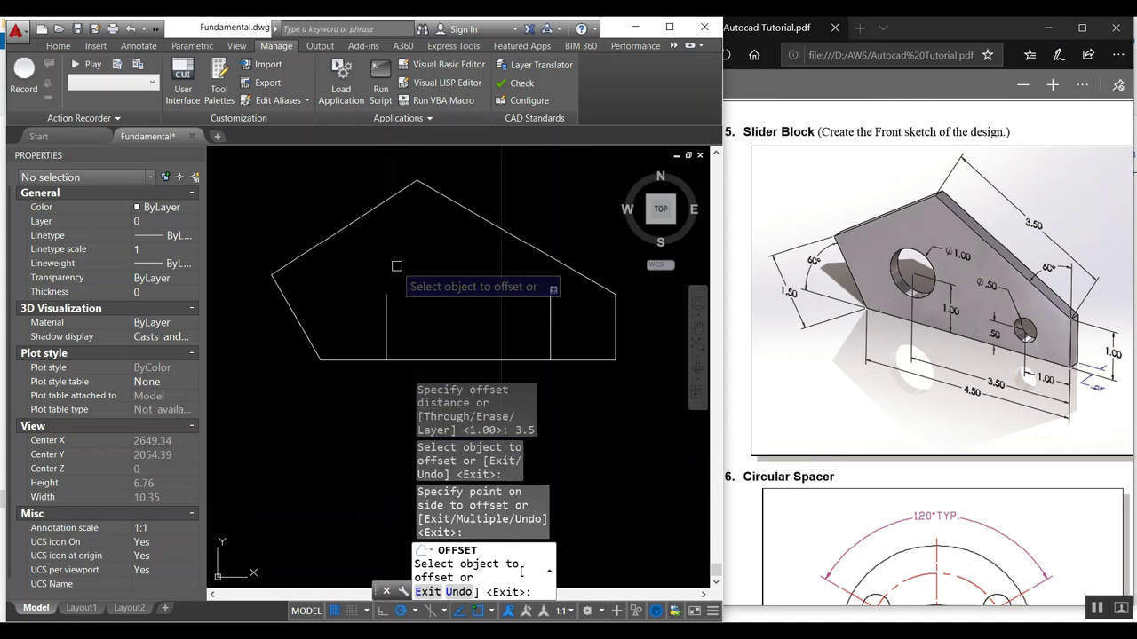
{"action": "key", "text": "Return"}
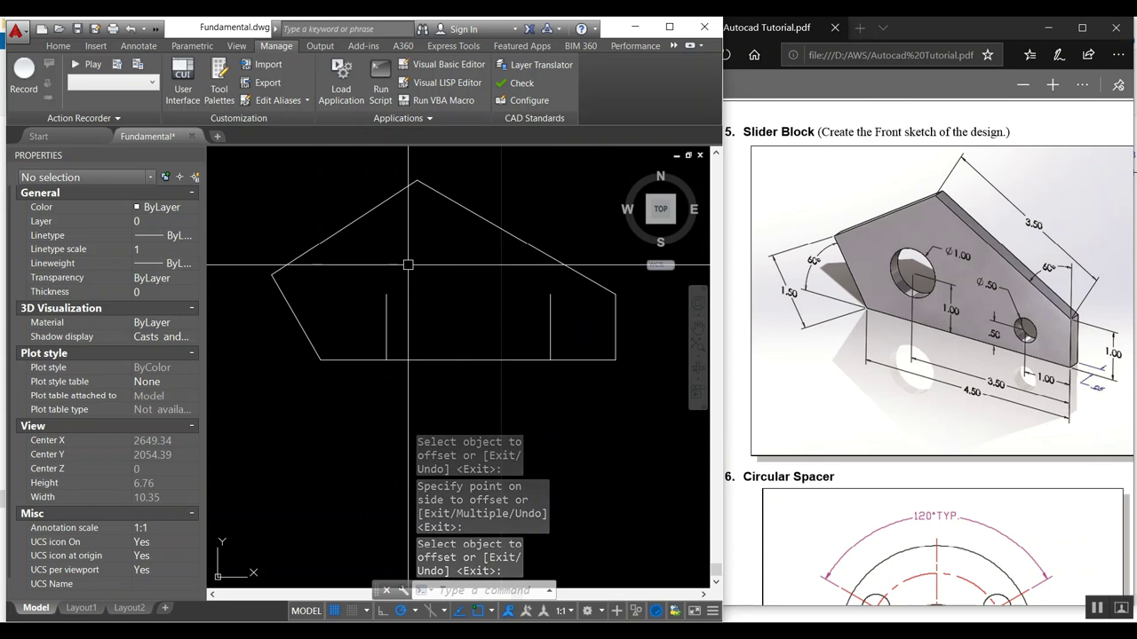
{"action": "type", "text": "o"}
Offset the bottom edge upward by 1 and by 0.5 as horizontal construction lines
{"action": "key", "text": "Return"}
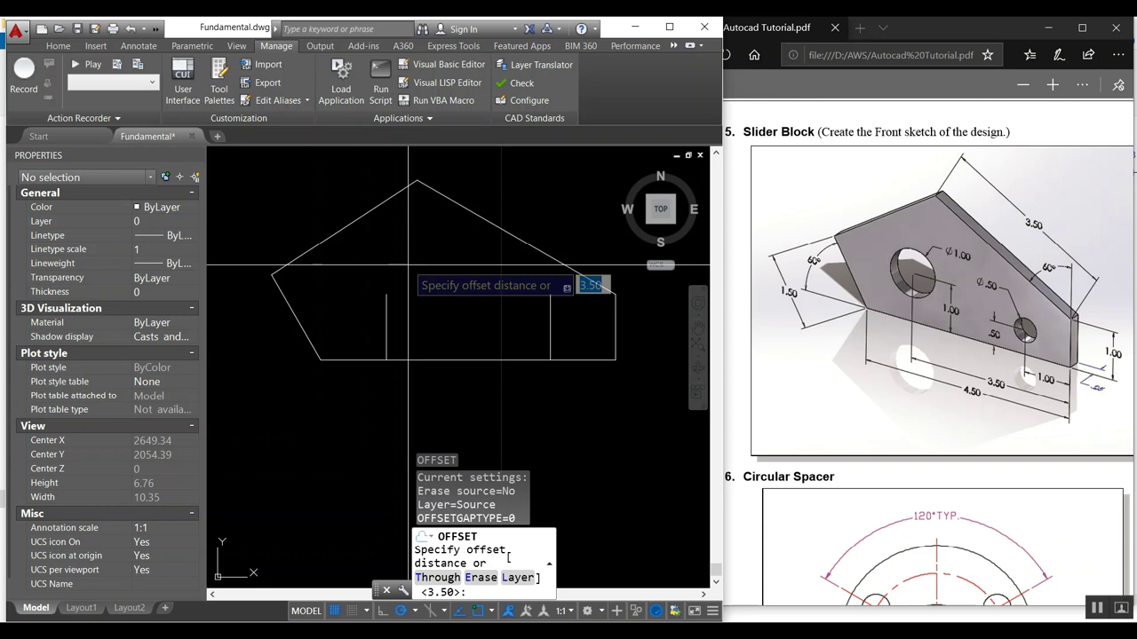
{"action": "key", "text": "Return"}
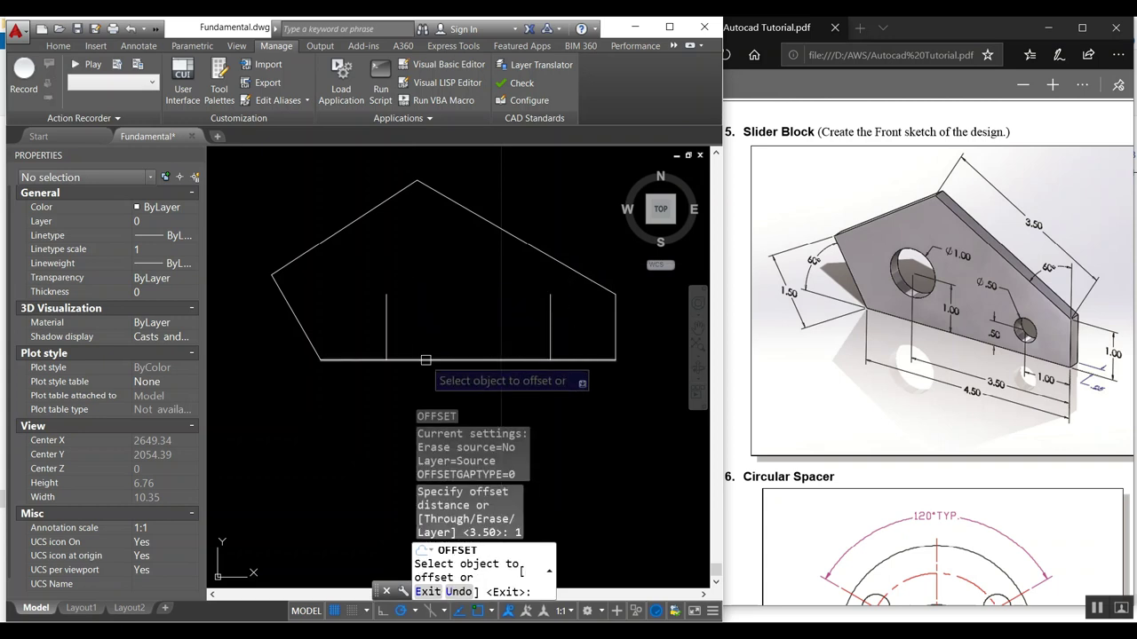
{"action": "left_click", "coordinate": [421, 359]}
{"action": "left_click", "coordinate": [422, 309]}
{"action": "key", "text": "Return"}
{"action": "key", "text": "Return"}
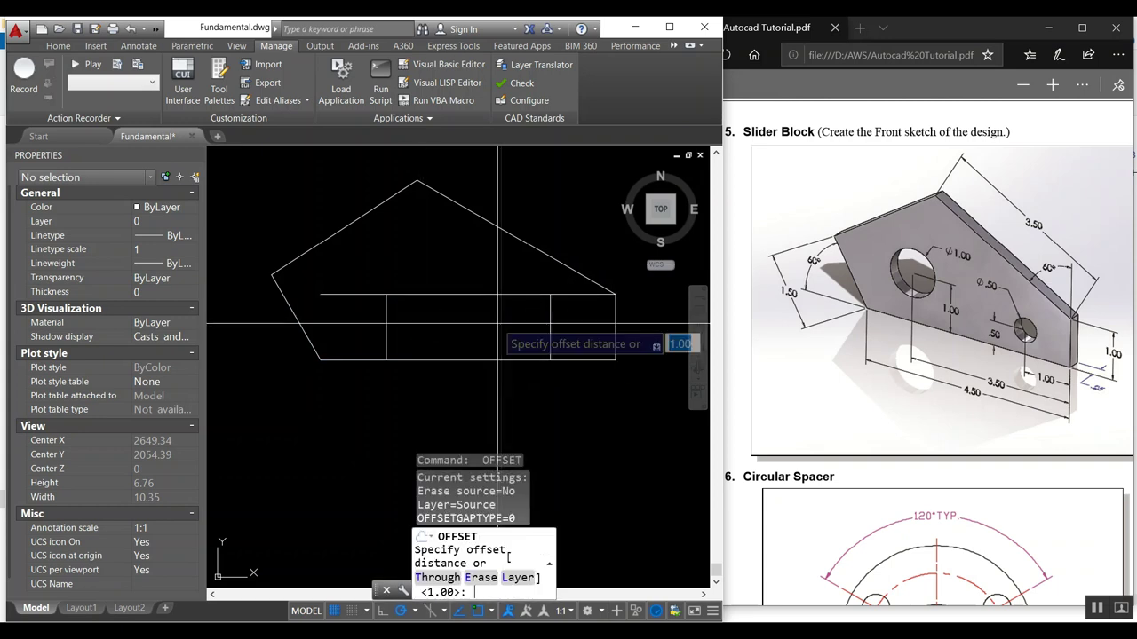
{"action": "type", "text": ".5"}
{"action": "key", "text": "Return"}
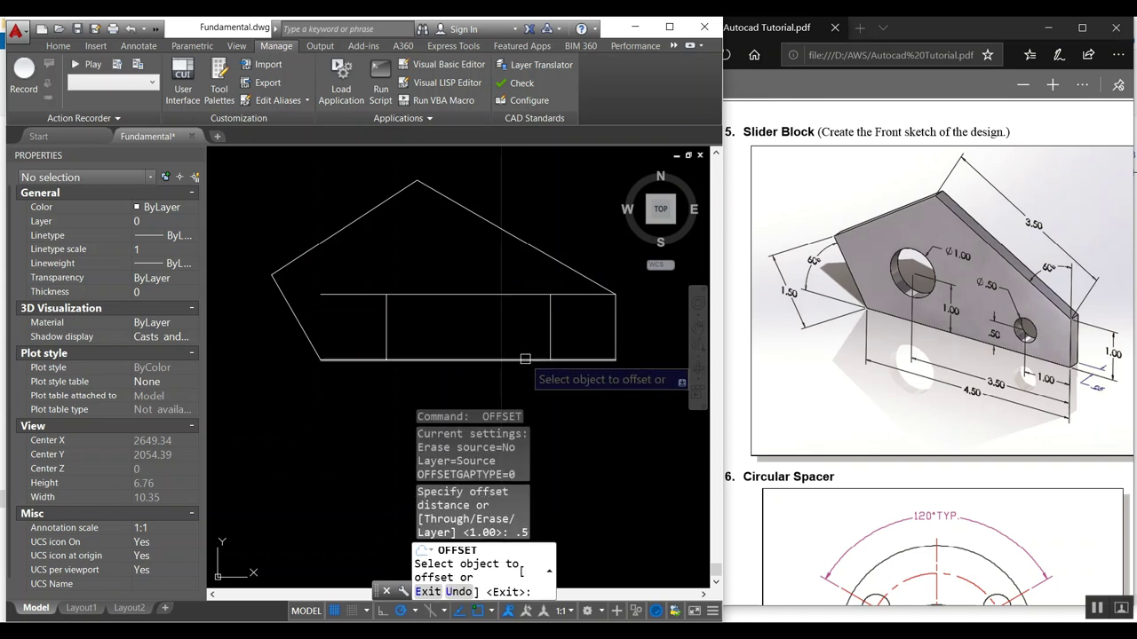
{"action": "left_click", "coordinate": [524, 359]}
{"action": "left_click", "coordinate": [516, 337]}
Start a circle centred at the right construction-line intersection
{"action": "key", "text": "Return"}
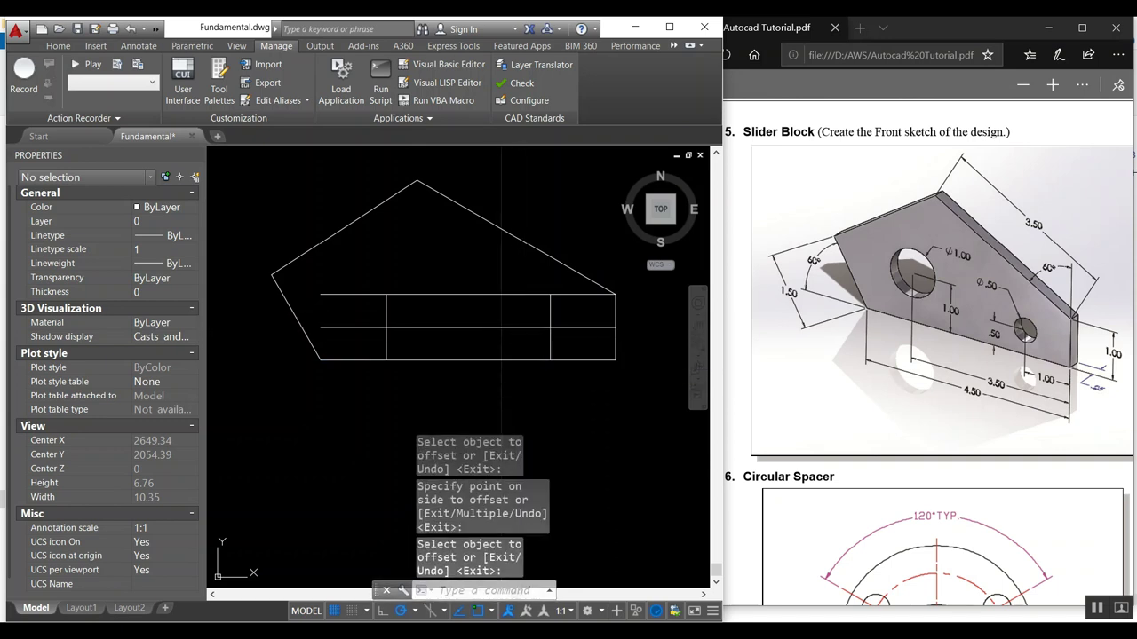
{"action": "type", "text": "c"}
{"action": "key", "text": "Return"}
{"action": "left_click", "coordinate": [550, 328]}
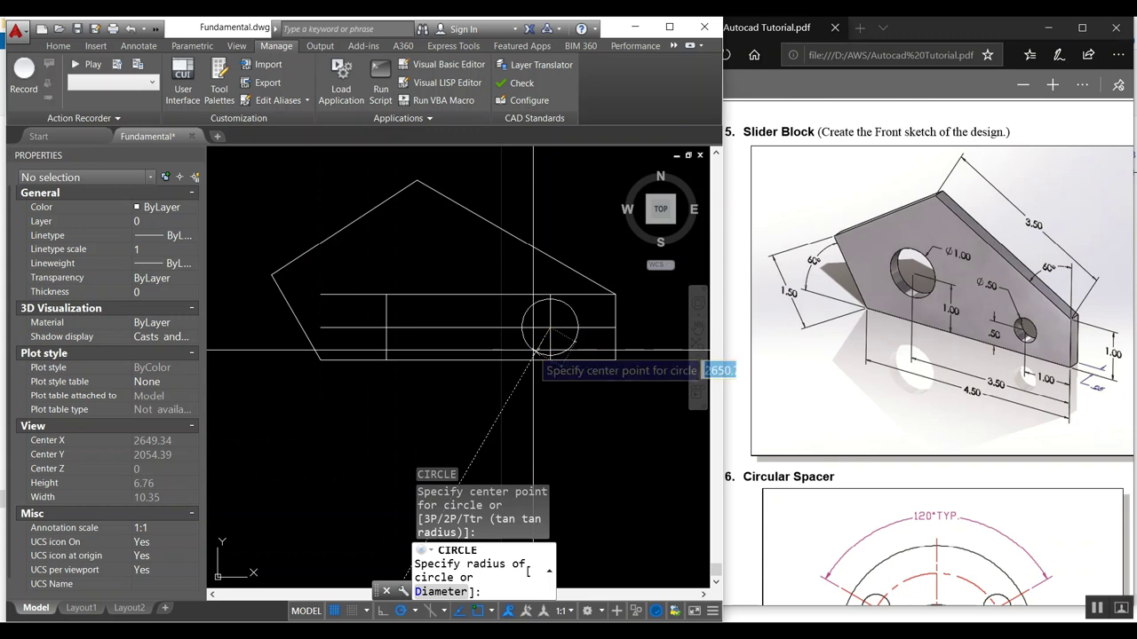
Add a 0.5-diameter hole at the right intersection and a 1-diameter hole at the left
{"action": "type", "text": "d"}
{"action": "key", "text": "Return"}
{"action": "key", "text": "Return"}
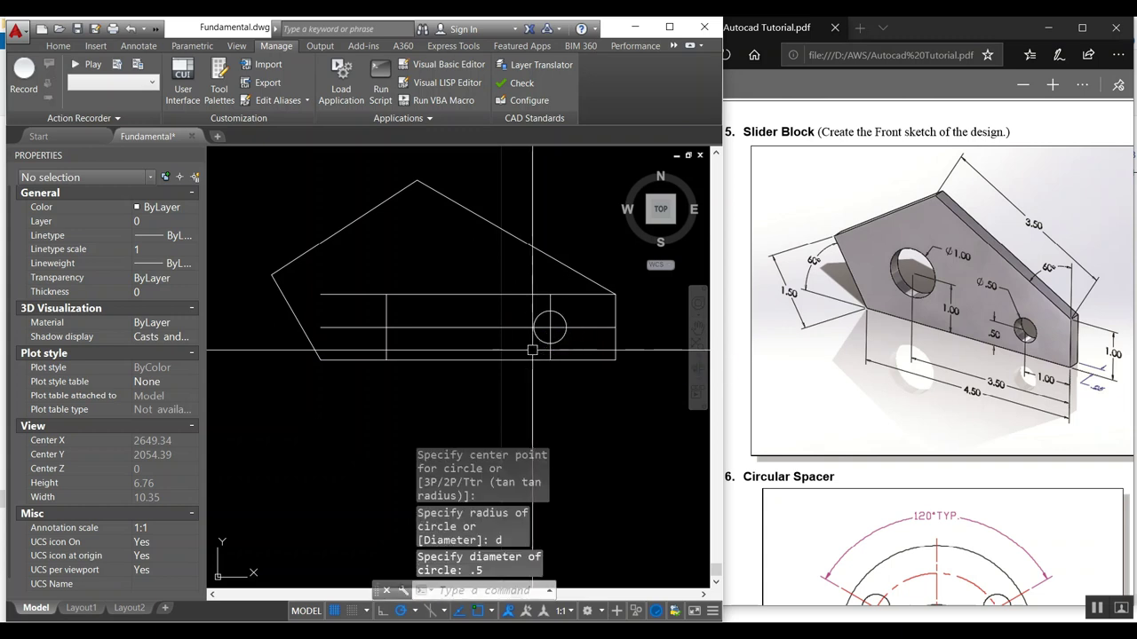
{"action": "key", "text": "Return"}
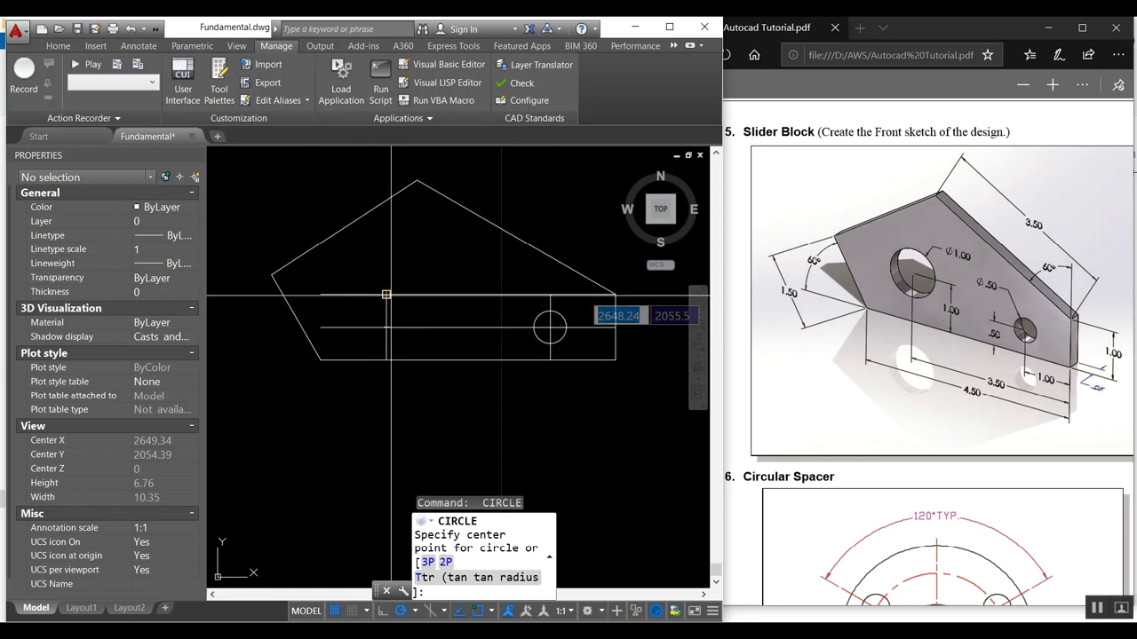
{"action": "left_click", "coordinate": [386, 294]}
{"action": "type", "text": "d"}
{"action": "key", "text": "Return"}
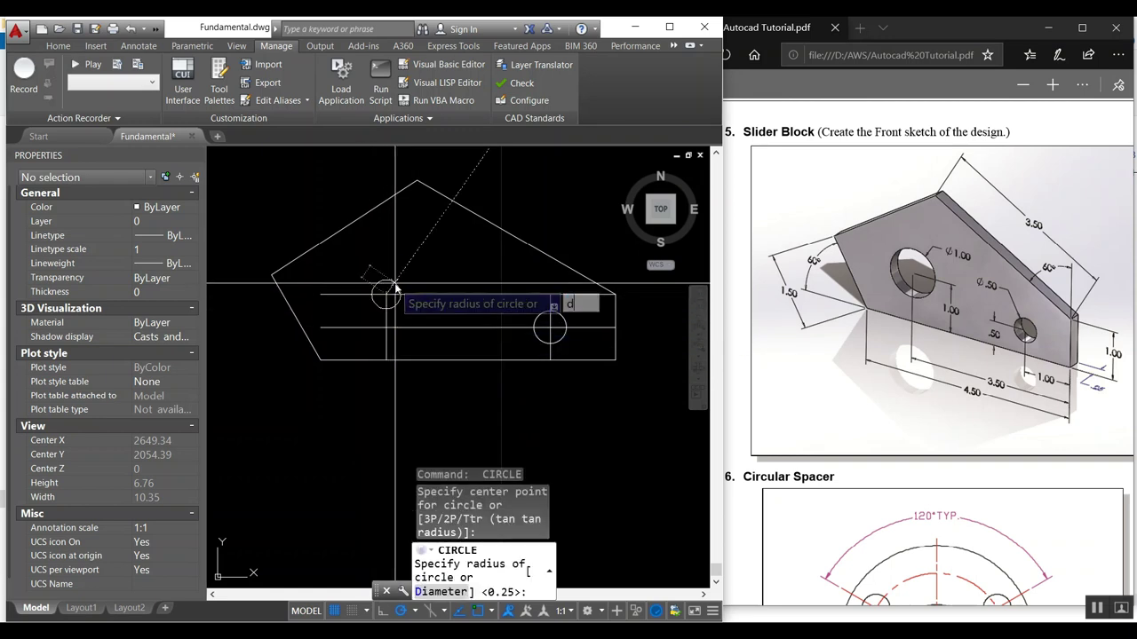
{"action": "type", "text": "1"}
{"action": "key", "text": "Return"}
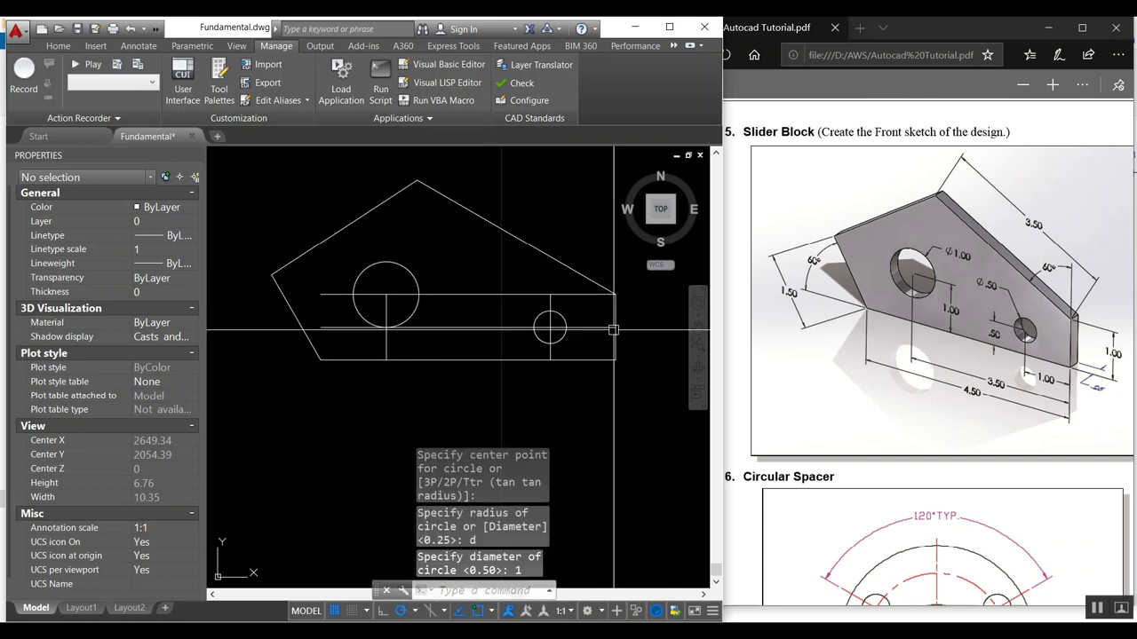
Erase all the offset construction lines
{"action": "type", "text": "E"}
{"action": "key", "text": "Return"}
{"action": "left_click", "coordinate": [497, 342]}
{"action": "left_click", "coordinate": [485, 294]}
{"action": "key", "text": "Return"}
{"action": "key", "text": "Return"}
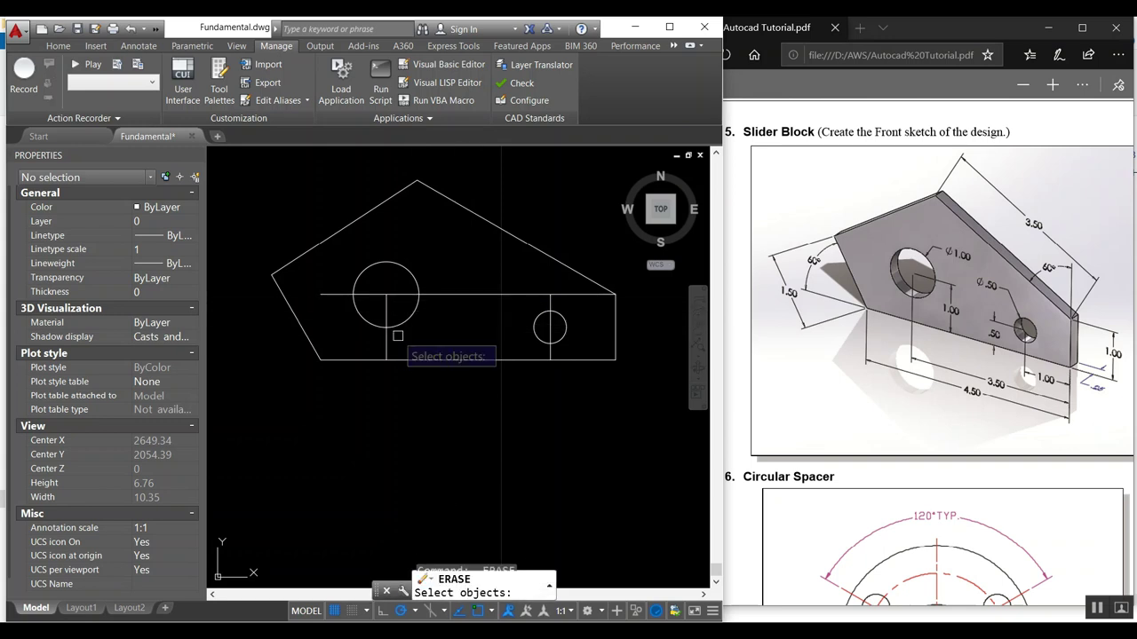
{"action": "left_click", "coordinate": [391, 330]}
{"action": "left_click", "coordinate": [406, 322]}
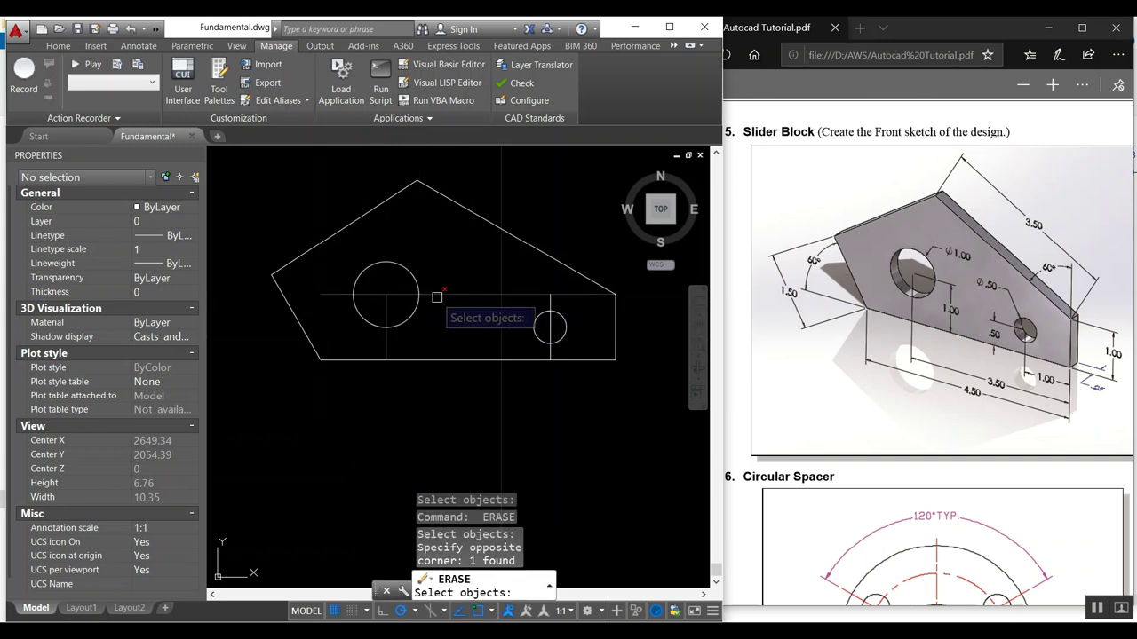
{"action": "left_click", "coordinate": [436, 296]}
{"action": "left_click", "coordinate": [555, 303]}
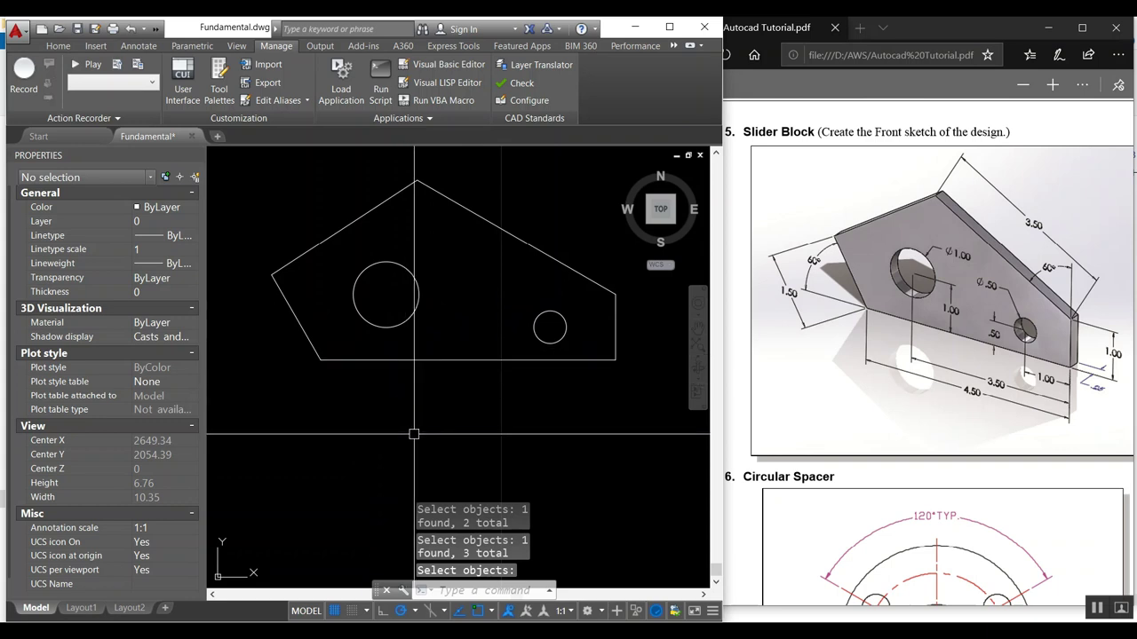
{"action": "middle_click_drag", "start_coordinate": [415, 426], "coordinate": [455, 441]}
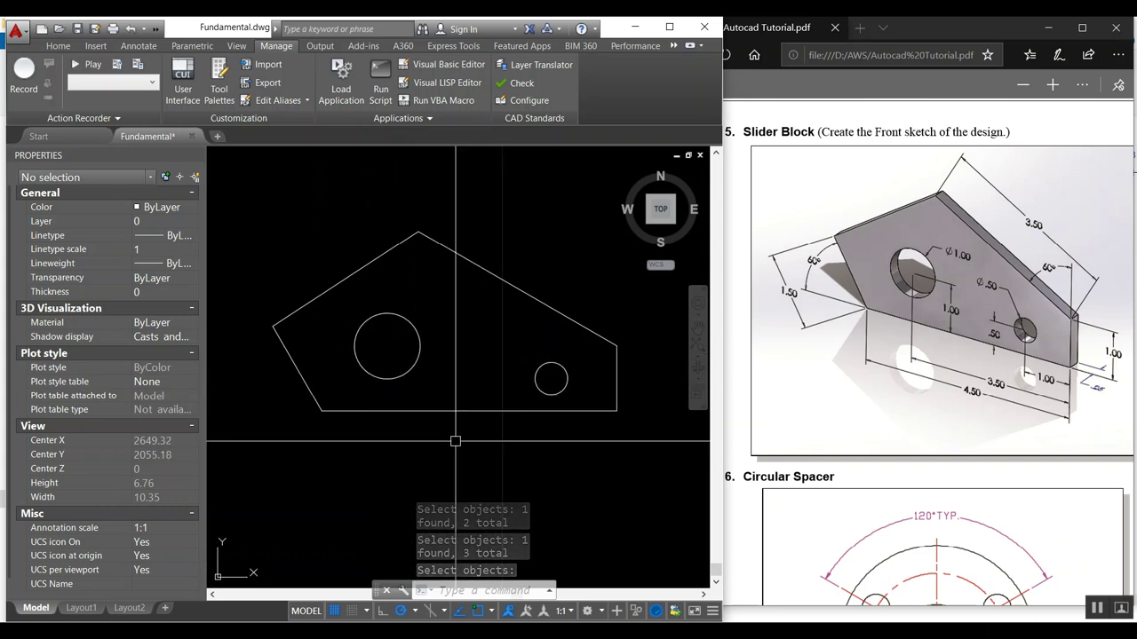
Add aligned dimensions of 3.5 on the slanted top edge and 4.5 below the base
{"action": "type", "text": "DL"}
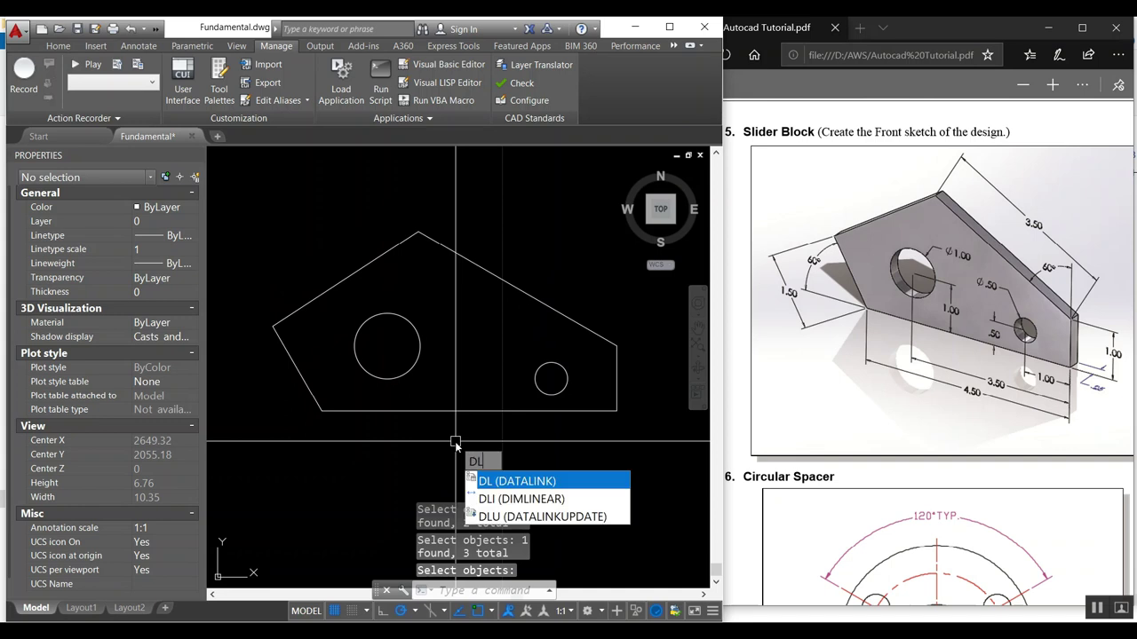
{"action": "type", "text": "AL"}
{"action": "key", "text": "Return"}
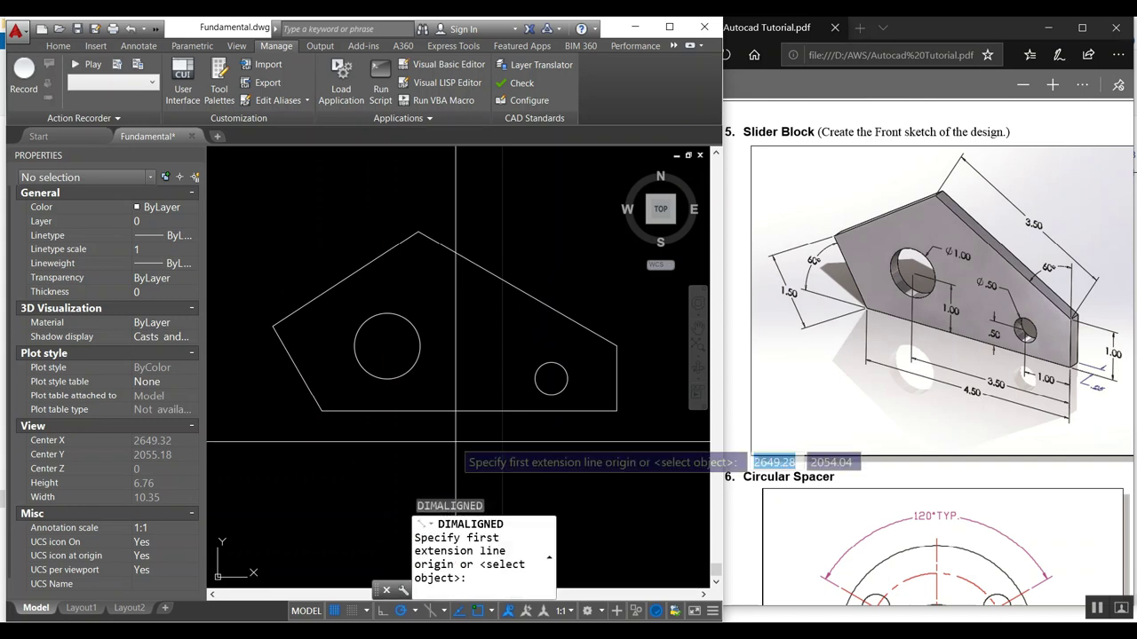
{"action": "left_click", "coordinate": [418, 232]}
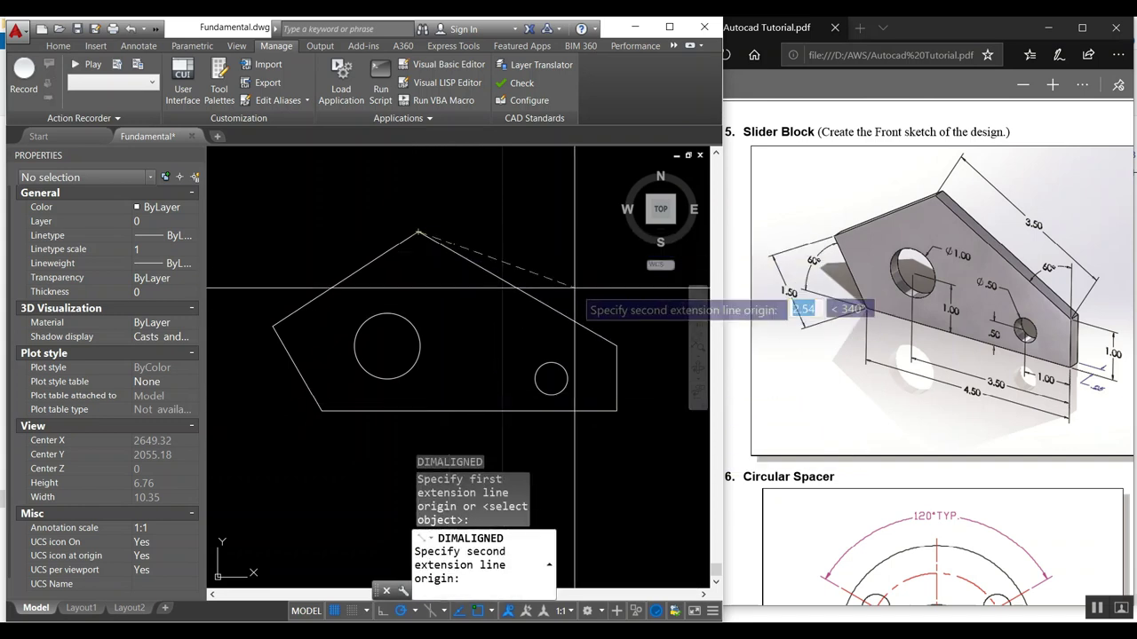
{"action": "left_click", "coordinate": [616, 345]}
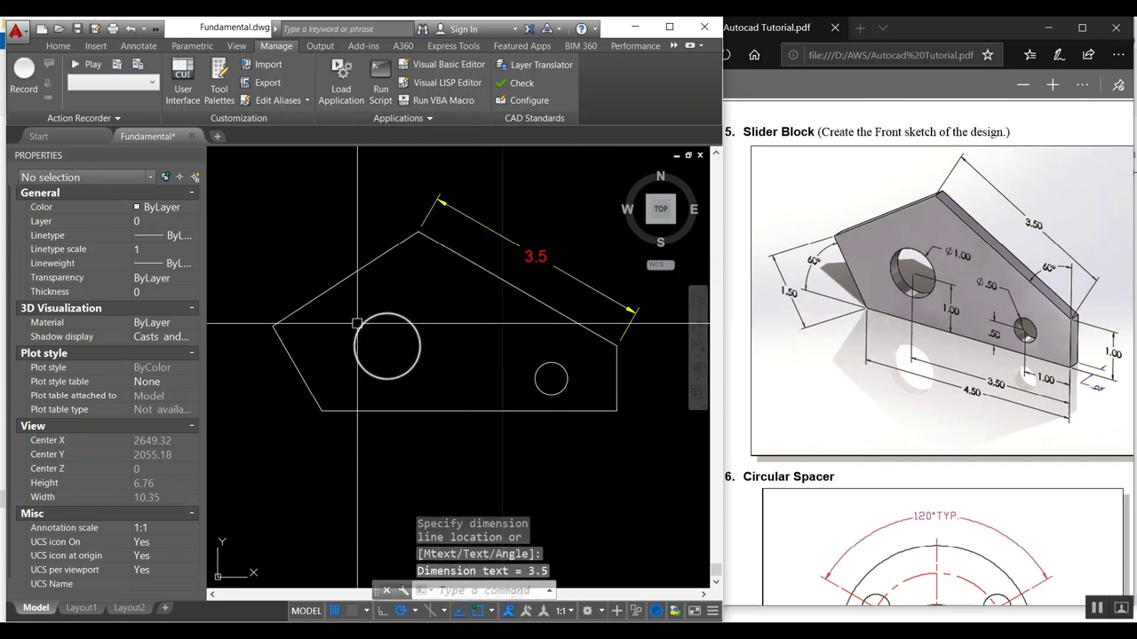
{"action": "key", "text": "Return"}
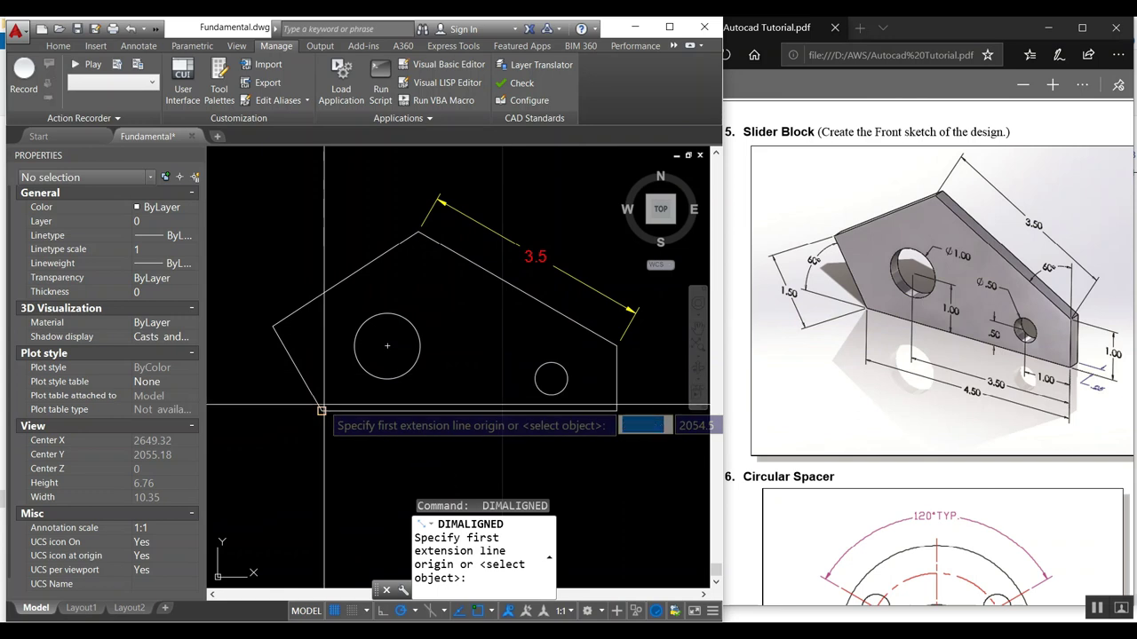
{"action": "left_click", "coordinate": [321, 410]}
{"action": "left_click", "coordinate": [617, 410]}
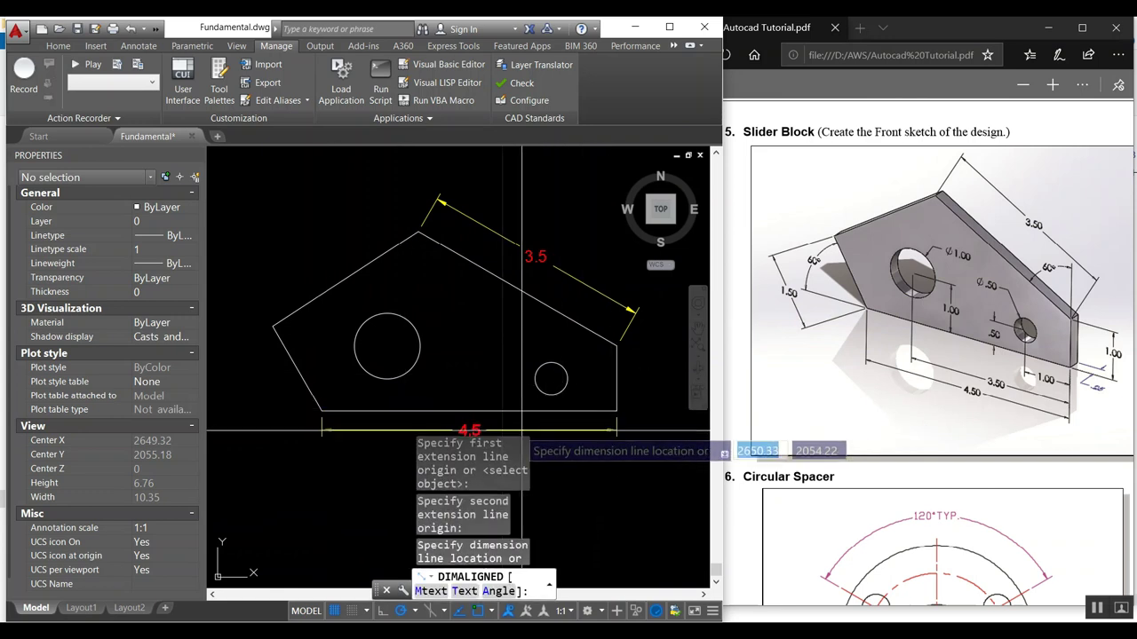
{"action": "middle_click_drag", "start_coordinate": [465, 439], "coordinate": [468, 382]}
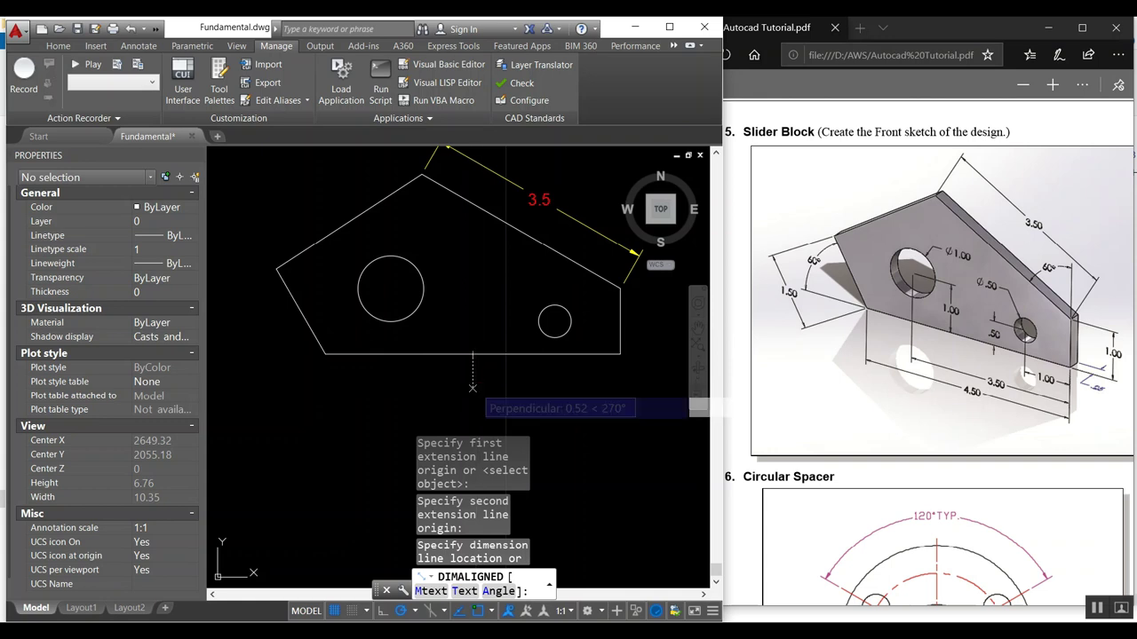
{"action": "left_click", "coordinate": [475, 388]}
Add aligned dimensions of 1.5 on the left slanted edge and 1 on the right edge
{"action": "key", "text": "Return"}
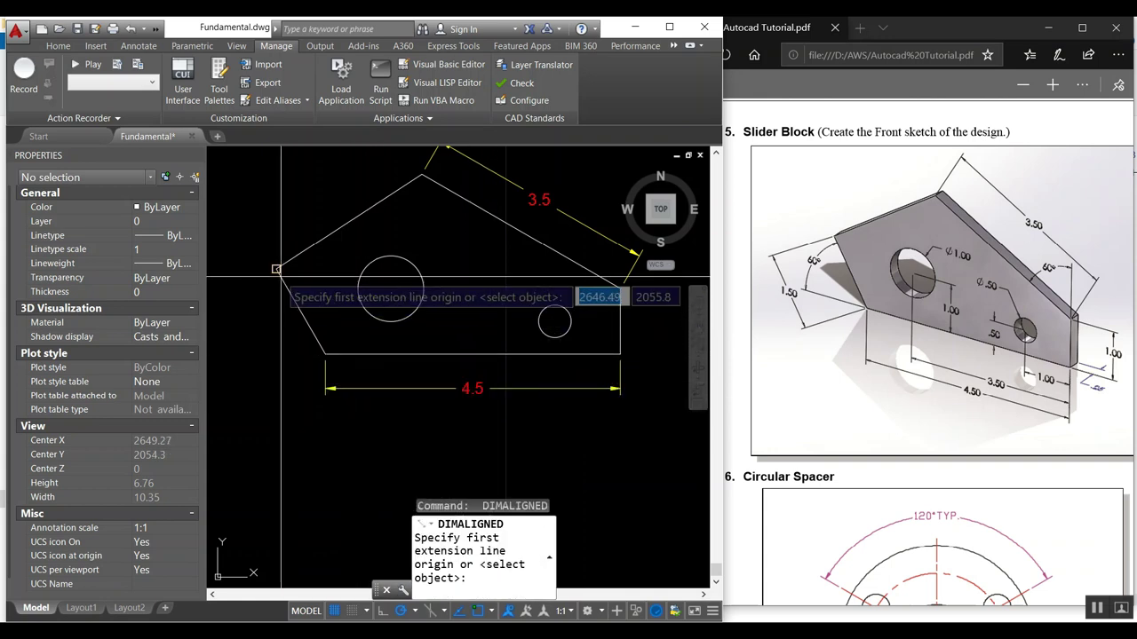
{"action": "left_click", "coordinate": [277, 268]}
{"action": "left_click", "coordinate": [325, 354]}
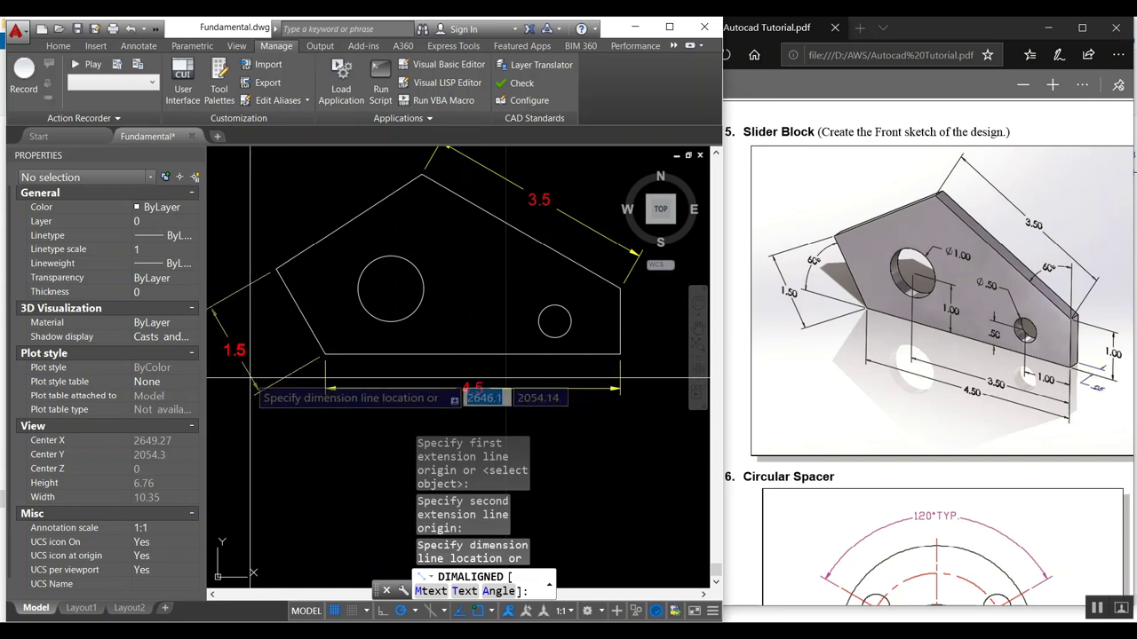
{"action": "left_click", "coordinate": [236, 351]}
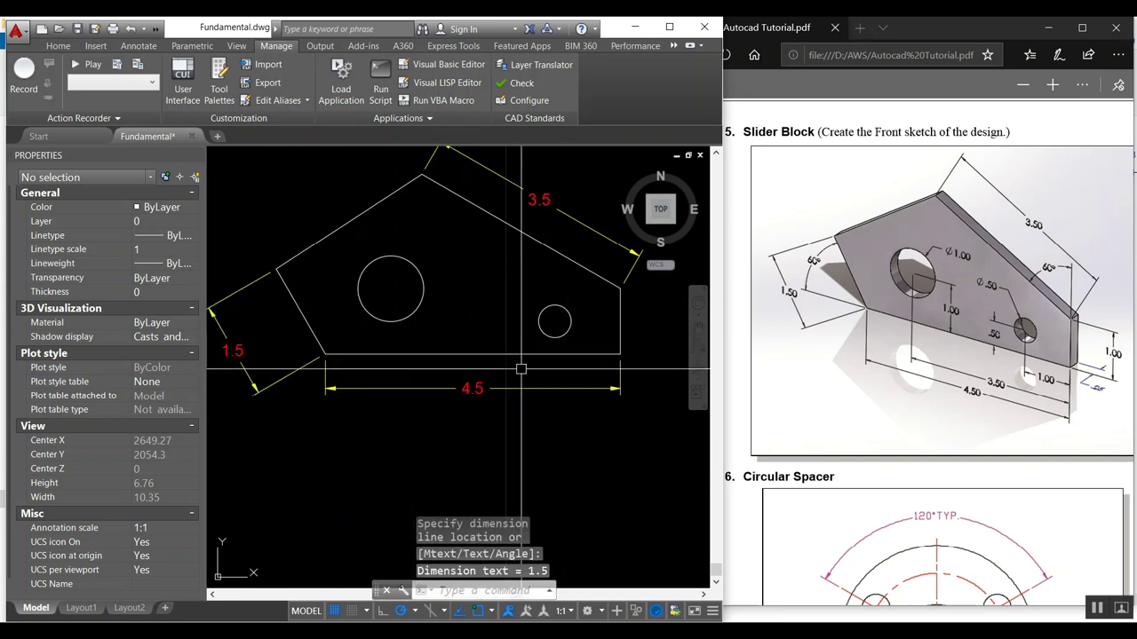
{"action": "middle_click_drag", "start_coordinate": [564, 351], "coordinate": [442, 398]}
{"action": "key", "text": "Return"}
{"action": "left_click", "coordinate": [497, 335]}
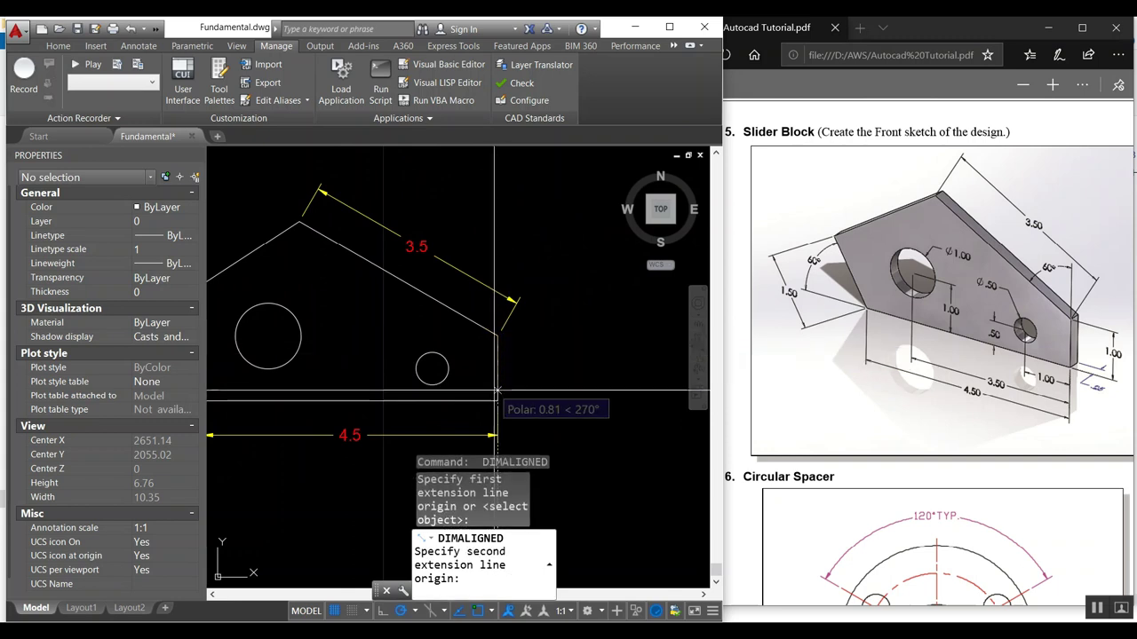
{"action": "left_click", "coordinate": [498, 401]}
{"action": "left_click", "coordinate": [559, 373]}
{"action": "middle_click_drag", "start_coordinate": [510, 339], "coordinate": [568, 325]}
{"action": "scroll", "coordinate": [525, 331], "scroll_direction": "down", "scroll_amount": 2}
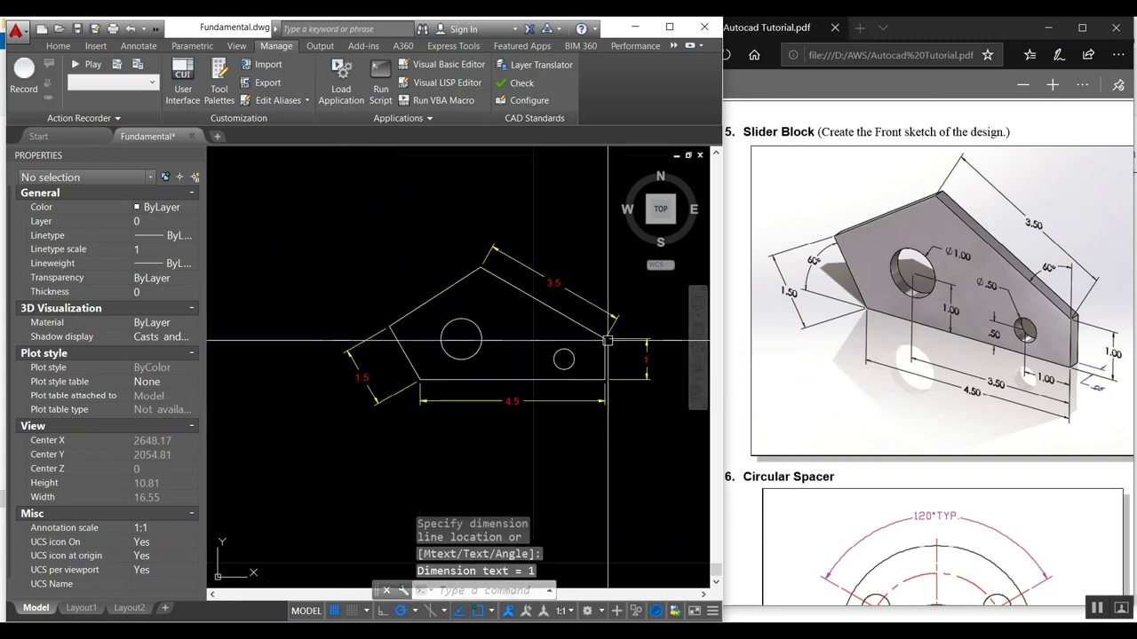
{"action": "left_click", "coordinate": [527, 322]}
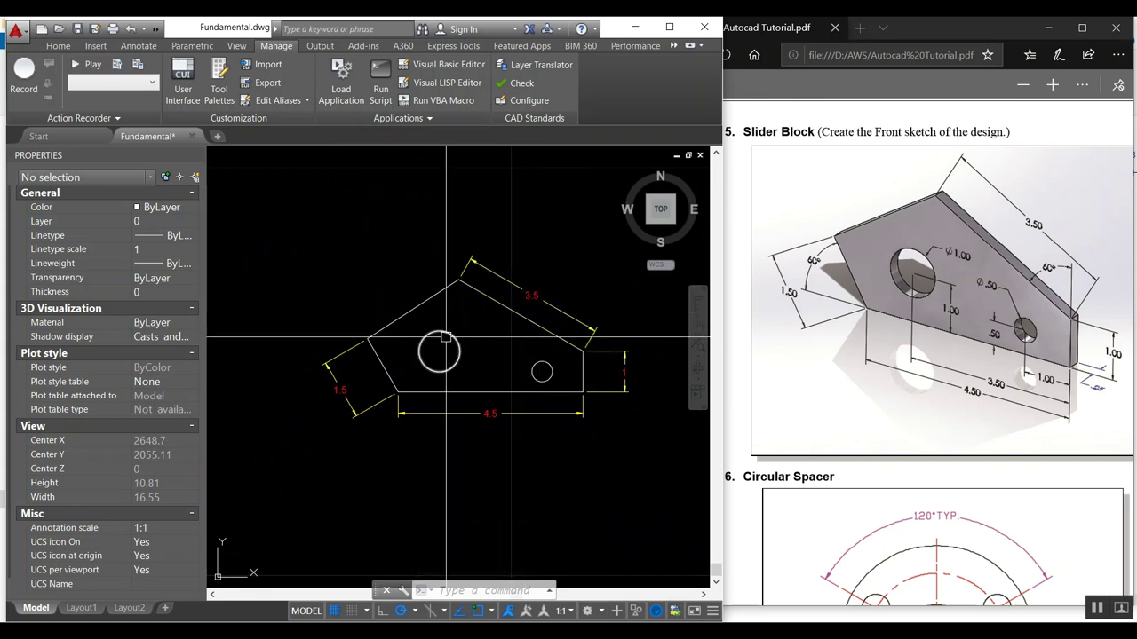
Start a new dimension style, Copy of New5, based on New5 using DDIM
{"action": "type", "text": "ddi"}
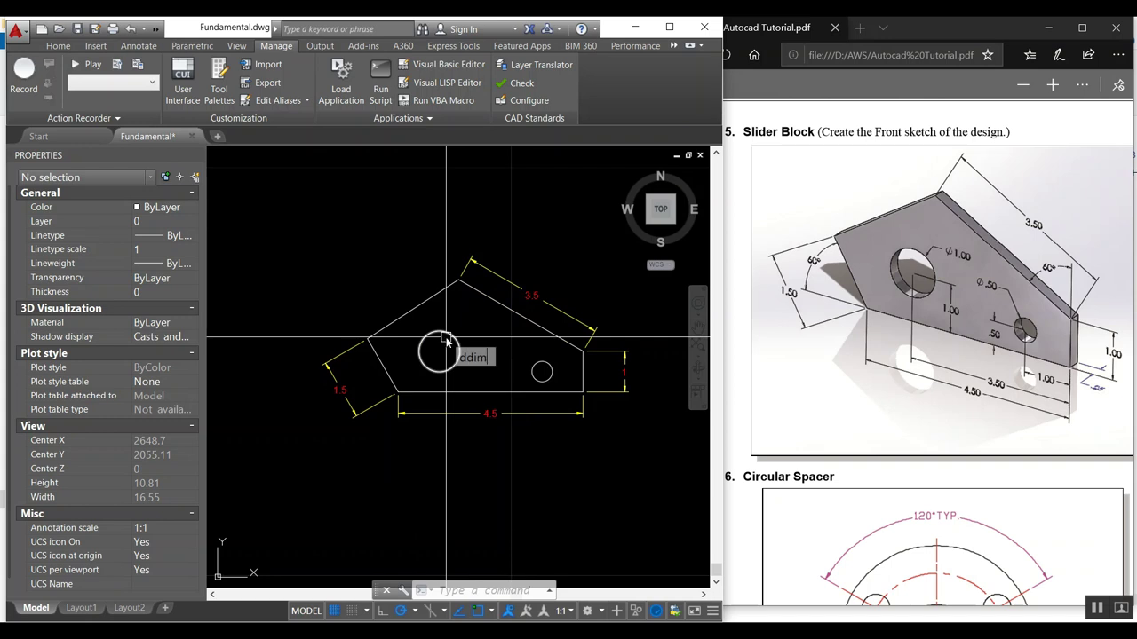
{"action": "type", "text": "m"}
{"action": "key", "text": "Return"}
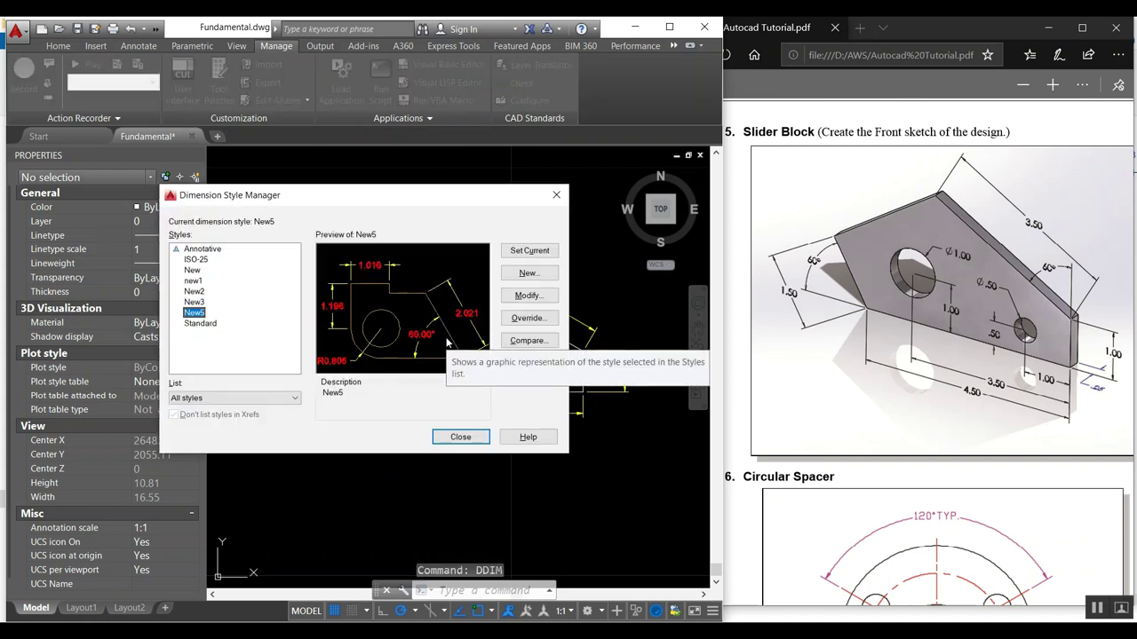
{"action": "left_click", "coordinate": [530, 273]}
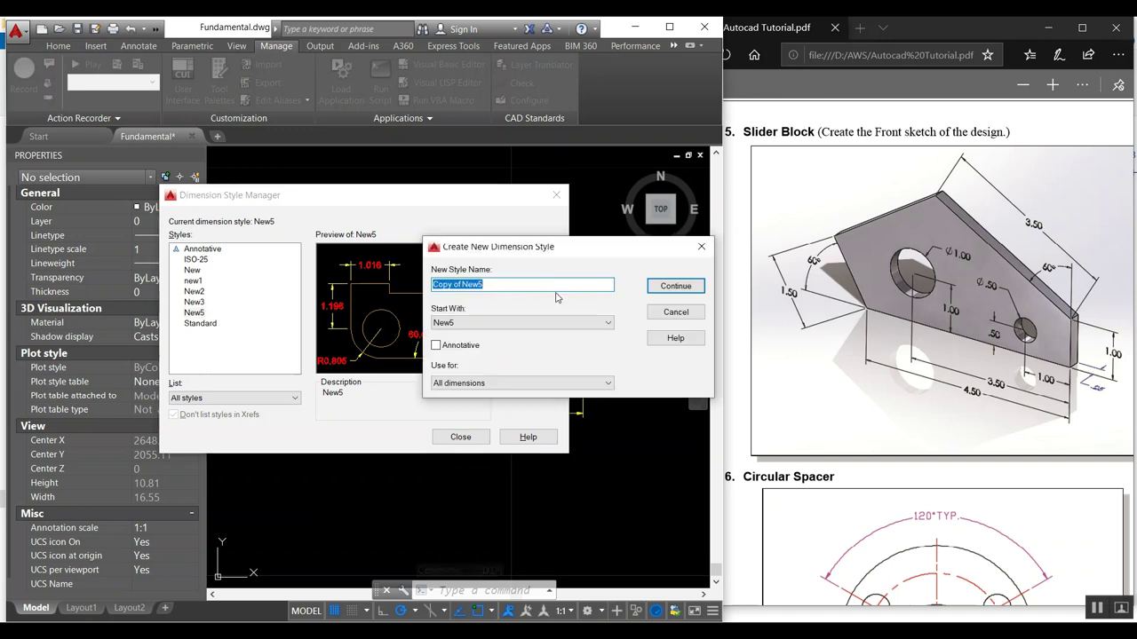
{"action": "left_click", "coordinate": [675, 286]}
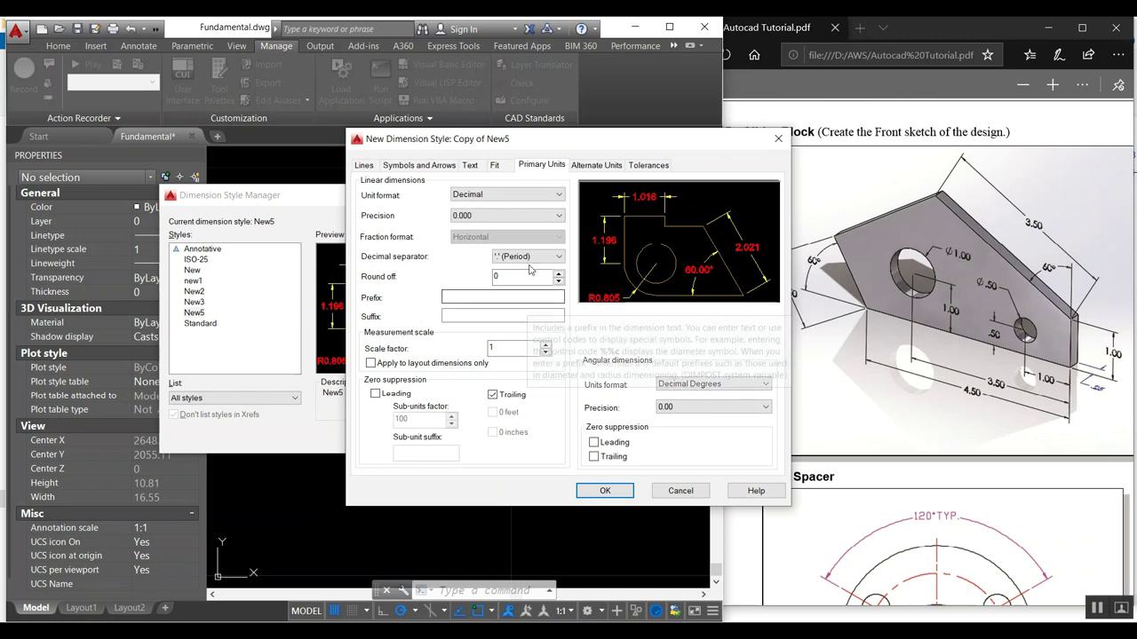
Set the dimension text height to 0.125 and review the line and arrow settings
{"action": "left_click", "coordinate": [466, 167]}
{"action": "left_click_drag", "start_coordinate": [531, 269], "coordinate": [522, 268]}
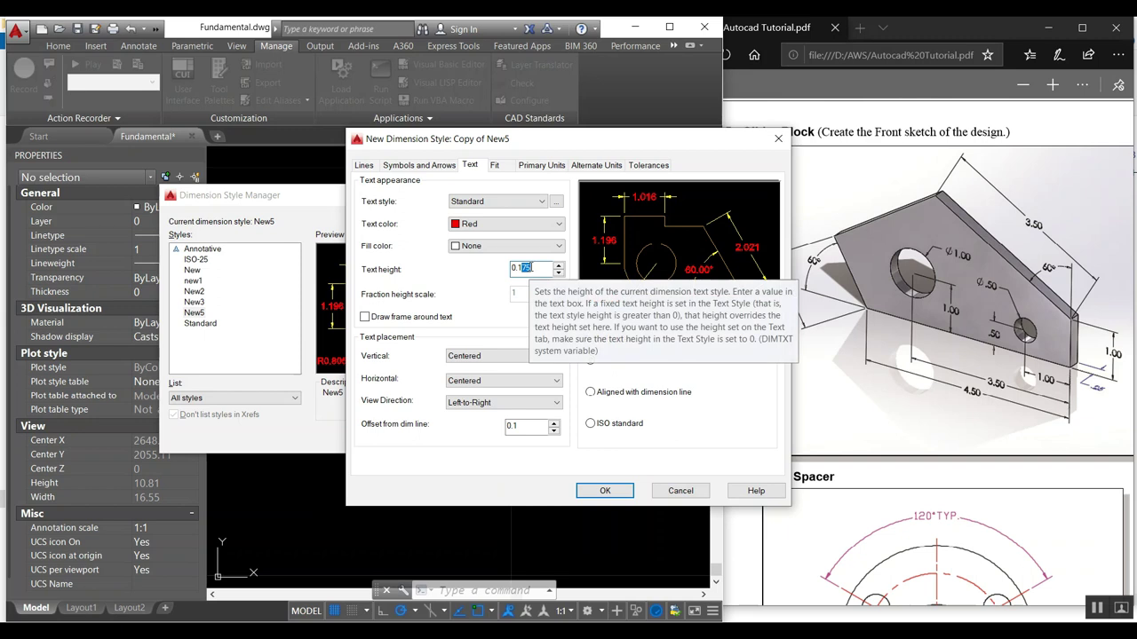
{"action": "type", "text": "2"}
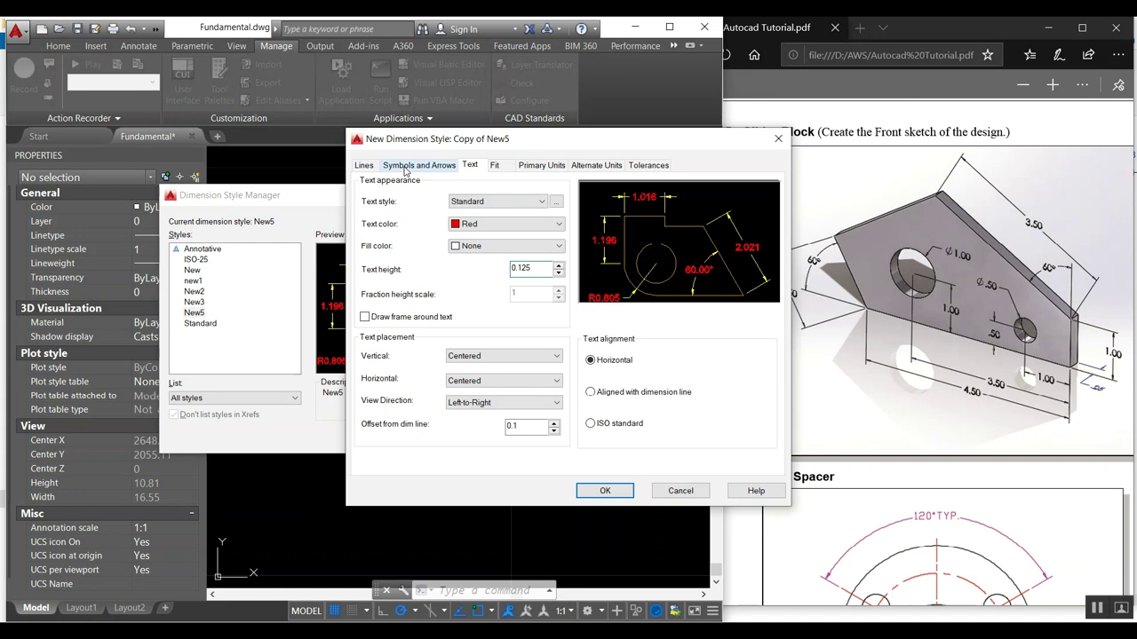
{"action": "left_click", "coordinate": [365, 167]}
{"action": "left_click", "coordinate": [401, 167]}
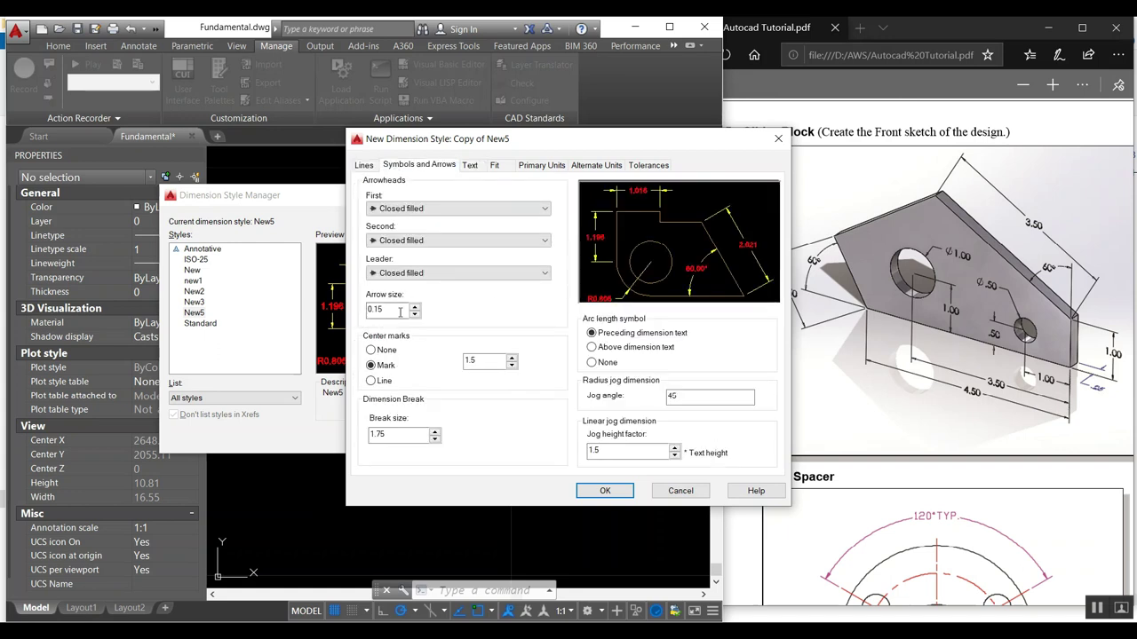
{"action": "left_click", "coordinate": [380, 310]}
{"action": "left_click", "coordinate": [368, 166]}
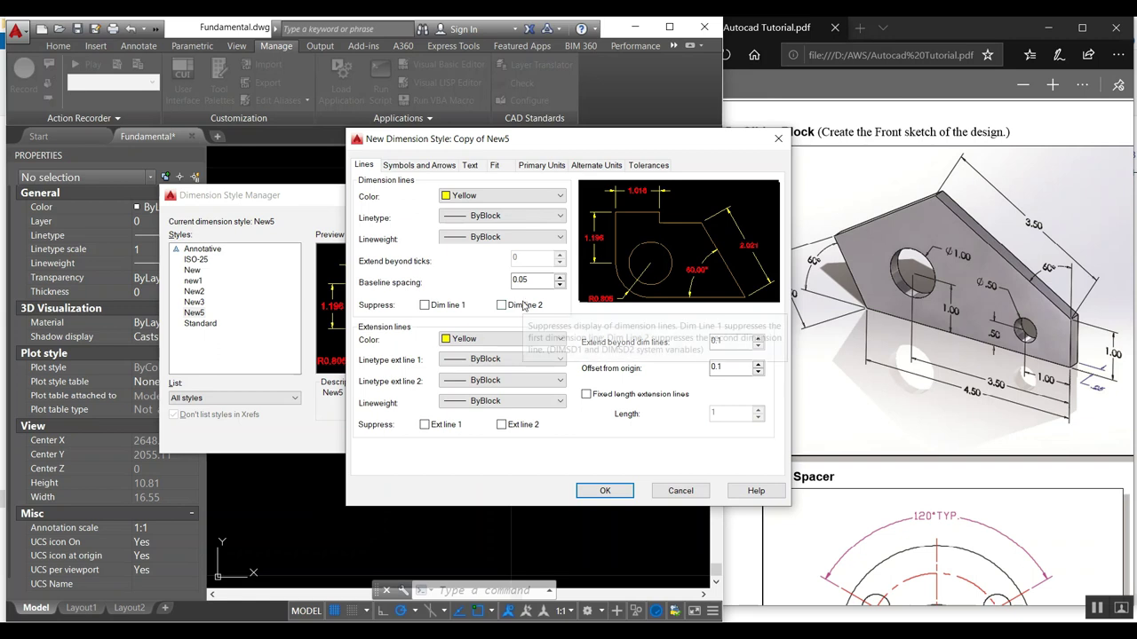
{"action": "left_click", "coordinate": [523, 282]}
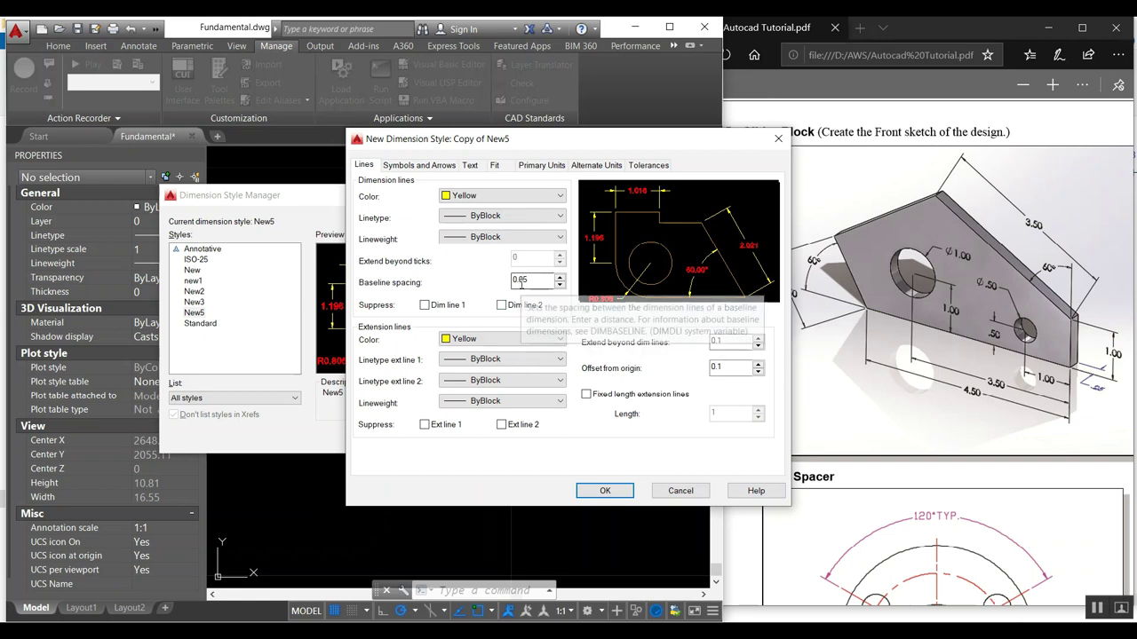
Make the dimension text colour green
{"action": "left_click", "coordinate": [440, 165]}
{"action": "left_click", "coordinate": [470, 165]}
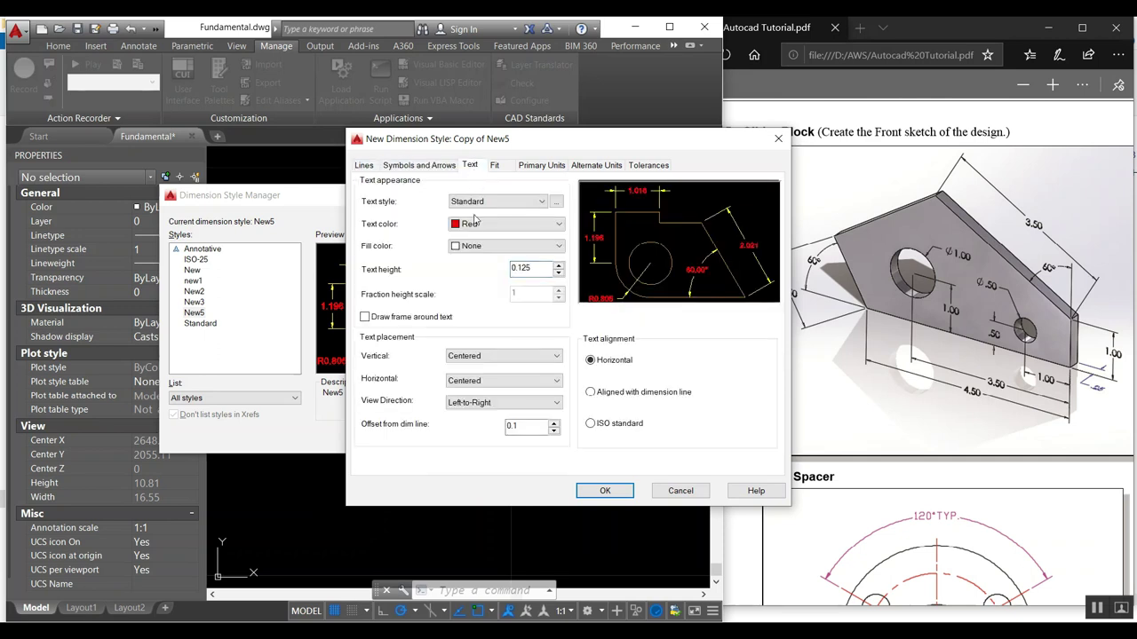
{"action": "left_click", "coordinate": [476, 224]}
{"action": "left_click", "coordinate": [471, 282]}
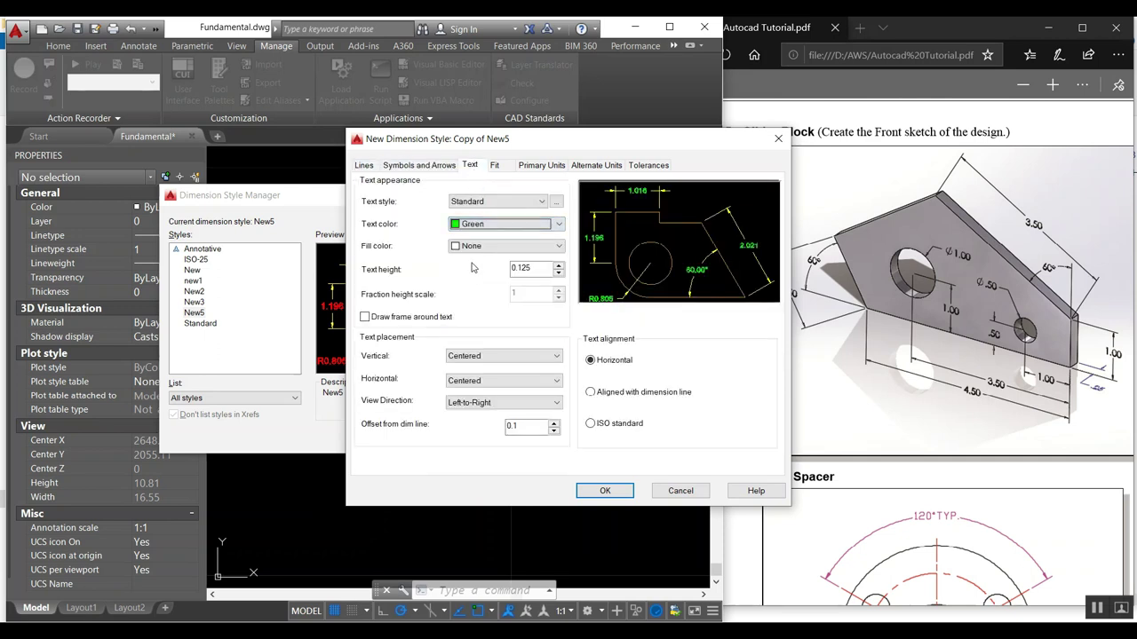
Set linear precision to 0.00, then save the style and close the manager
{"action": "left_click", "coordinate": [495, 166]}
{"action": "left_click", "coordinate": [531, 166]}
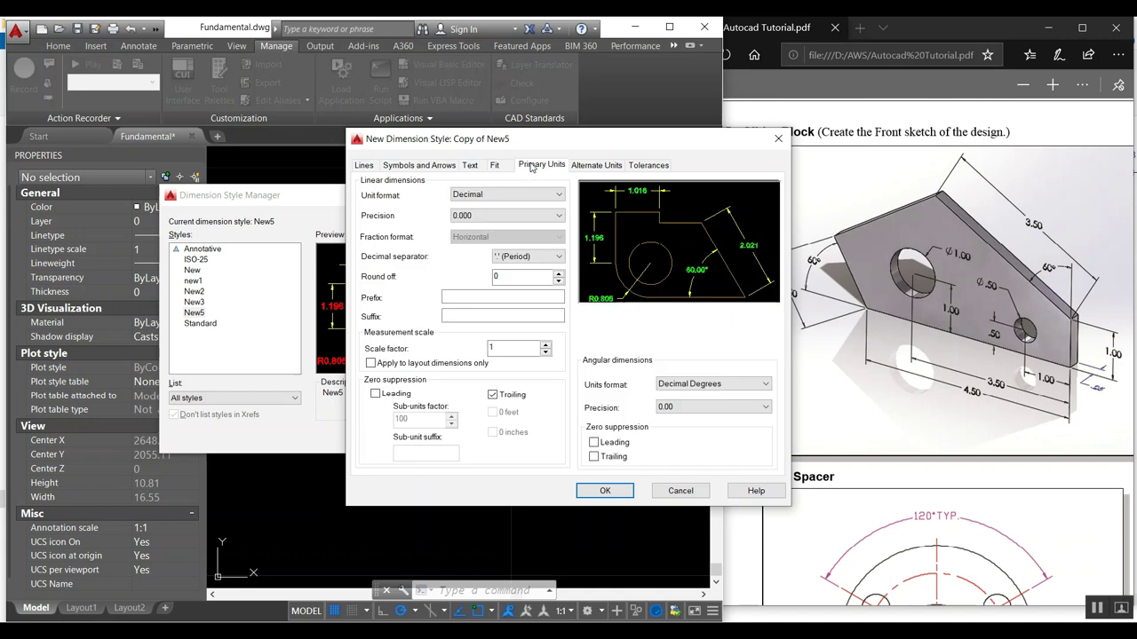
{"action": "left_click", "coordinate": [503, 217]}
{"action": "left_click", "coordinate": [474, 246]}
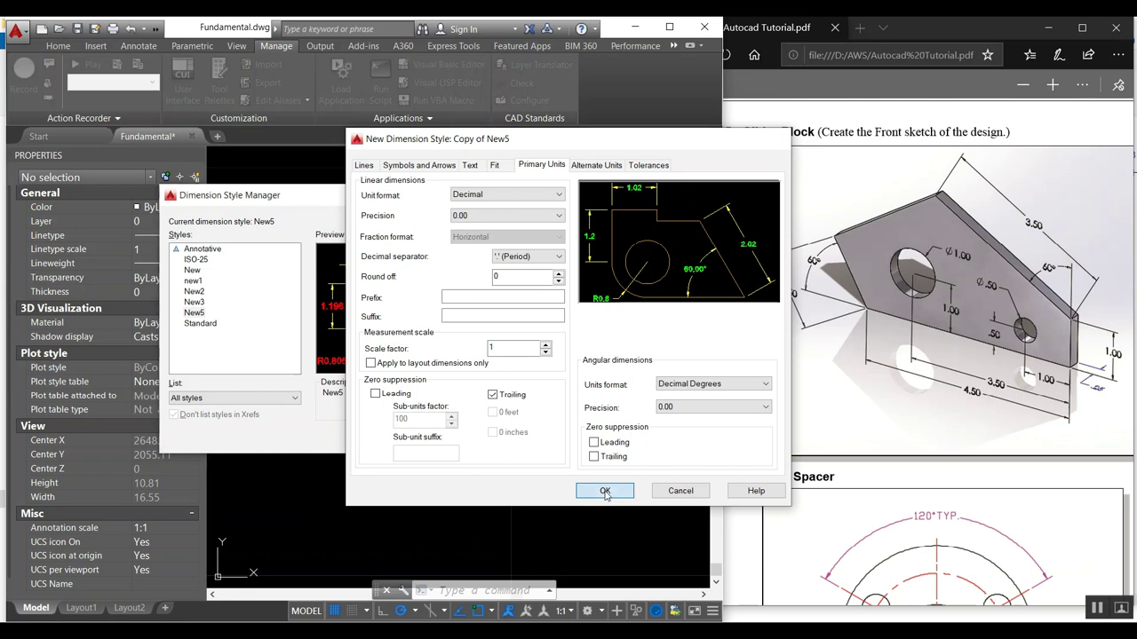
{"action": "left_click", "coordinate": [605, 492]}
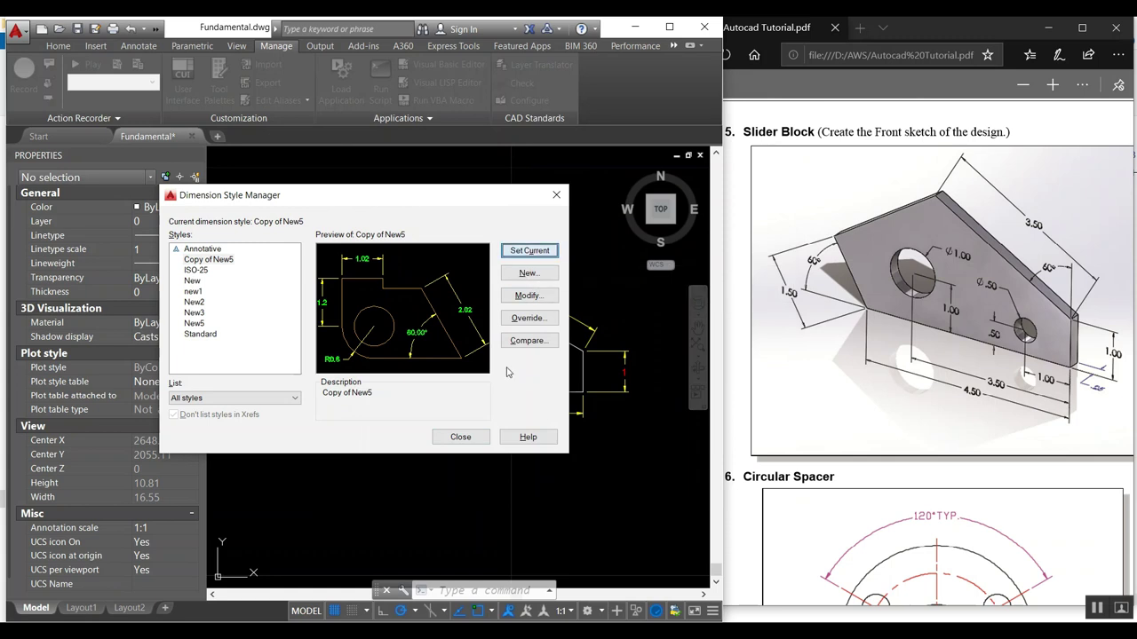
{"action": "left_click", "coordinate": [460, 437]}
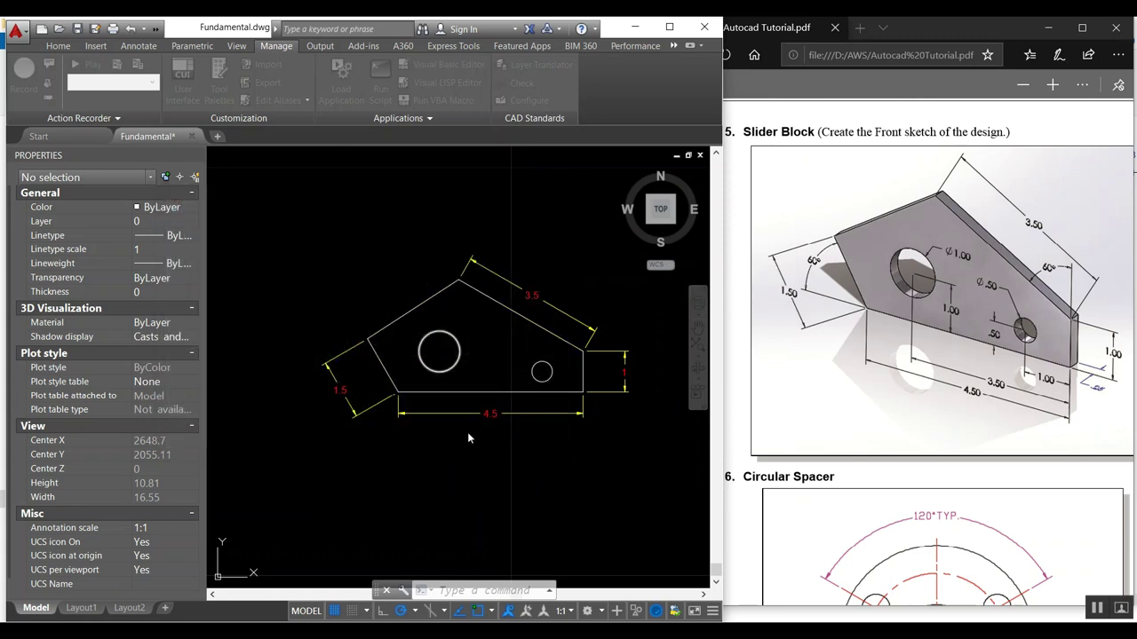
{"action": "type", "text": "e"}
Erase the old 3.5, 1.5 and 4.5 dimensions
{"action": "key", "text": "Return"}
{"action": "left_click", "coordinate": [524, 302]}
{"action": "key", "text": "Return"}
{"action": "key", "text": "Return"}
{"action": "left_click", "coordinate": [336, 386]}
{"action": "key", "text": "Return"}
{"action": "key", "text": "Return"}
{"action": "left_click", "coordinate": [417, 413]}
{"action": "key", "text": "Return"}
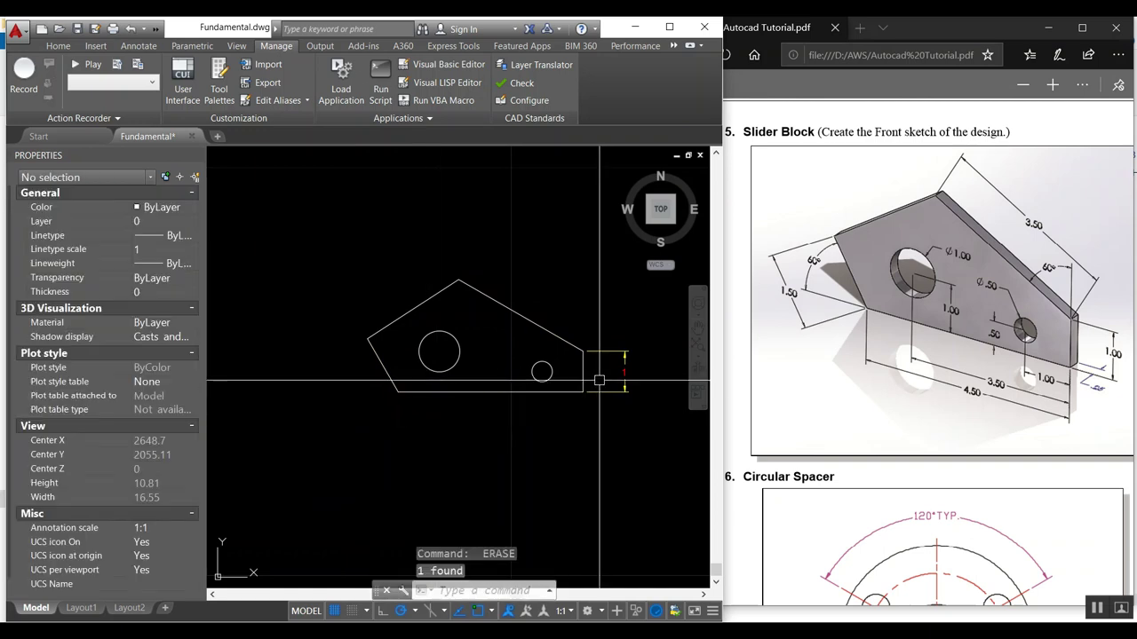
{"action": "key", "text": "Return"}
Add aligned dimensions of 3.5 on the sloped top edge and 1.5 on the left edge
{"action": "scroll", "coordinate": [539, 323], "scroll_direction": "up", "scroll_amount": 2}
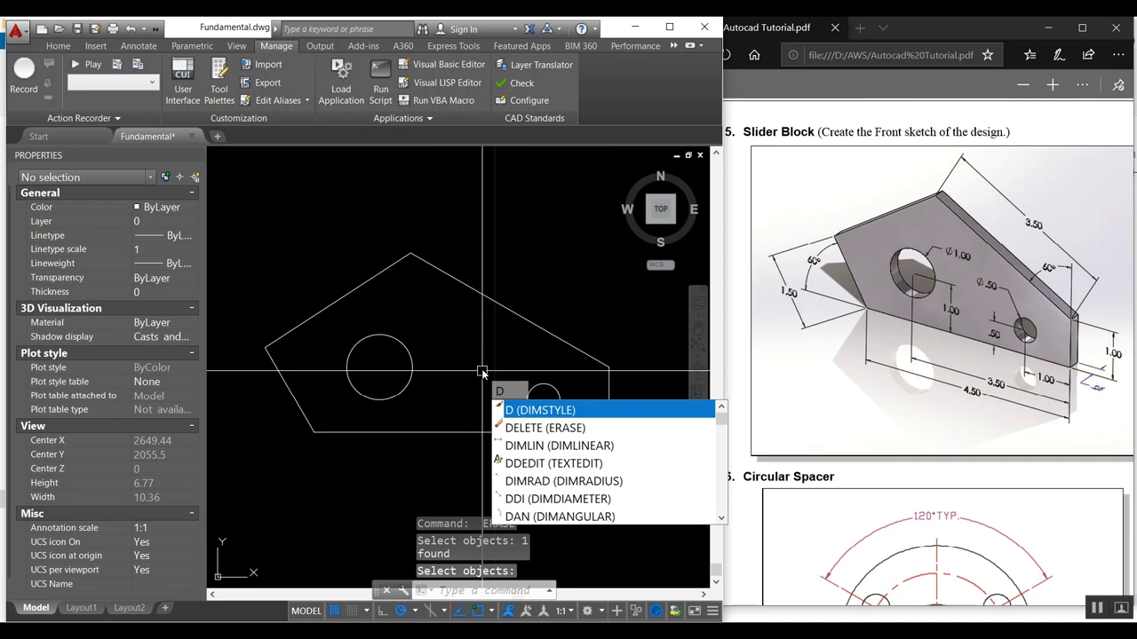
{"action": "type", "text": "al"}
{"action": "key", "text": "Return"}
{"action": "left_click", "coordinate": [410, 254]}
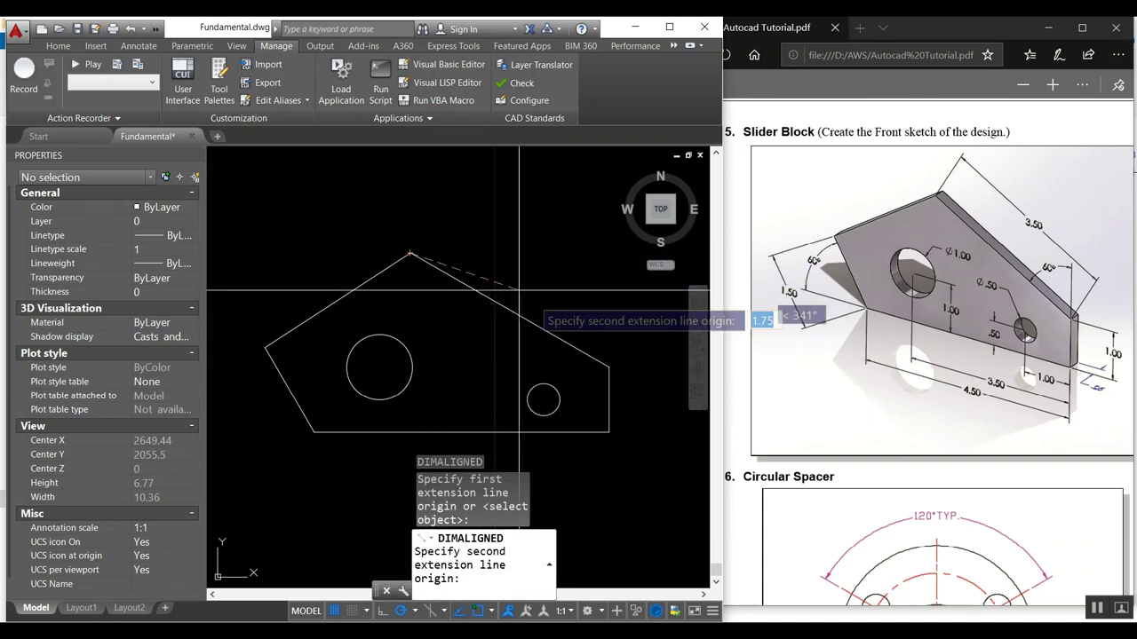
{"action": "left_click", "coordinate": [609, 364]}
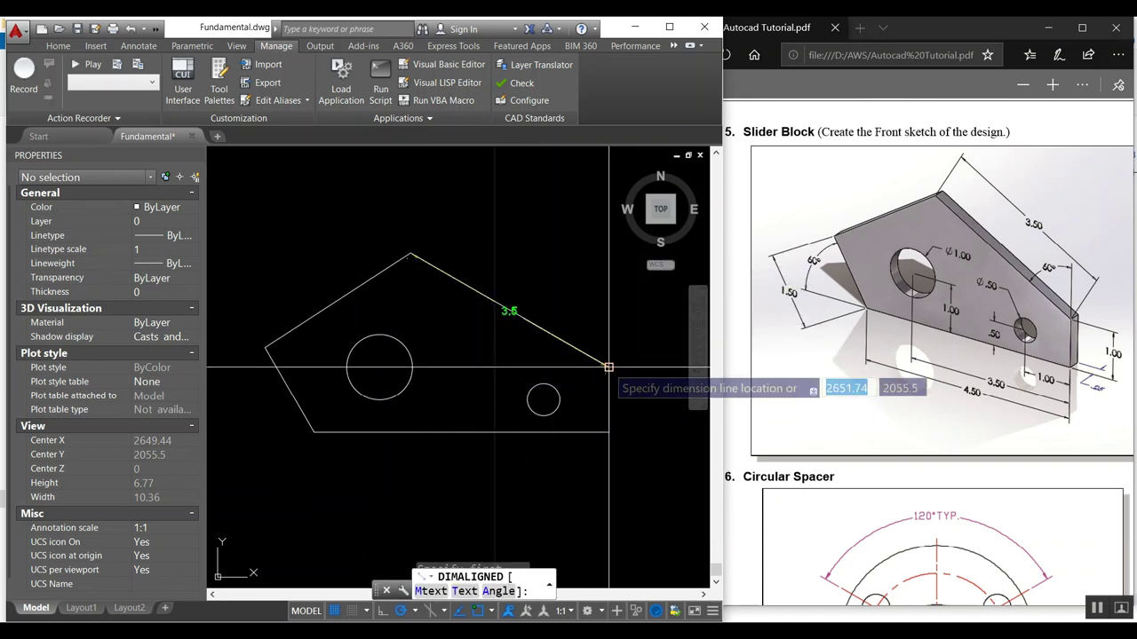
{"action": "left_click", "coordinate": [565, 325]}
{"action": "key", "text": "Return"}
{"action": "left_click", "coordinate": [373, 360]}
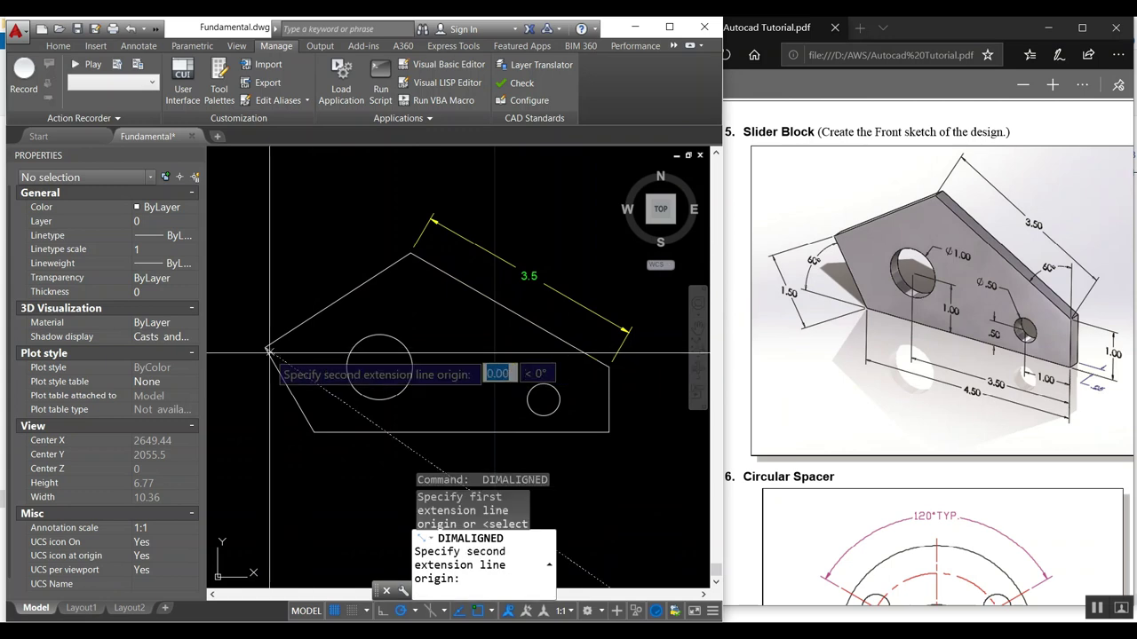
{"action": "left_click", "coordinate": [313, 432]}
{"action": "left_click", "coordinate": [238, 409]}
Add the 4.5 base dimension and the 1 right-edge dimension
{"action": "key", "text": "Return"}
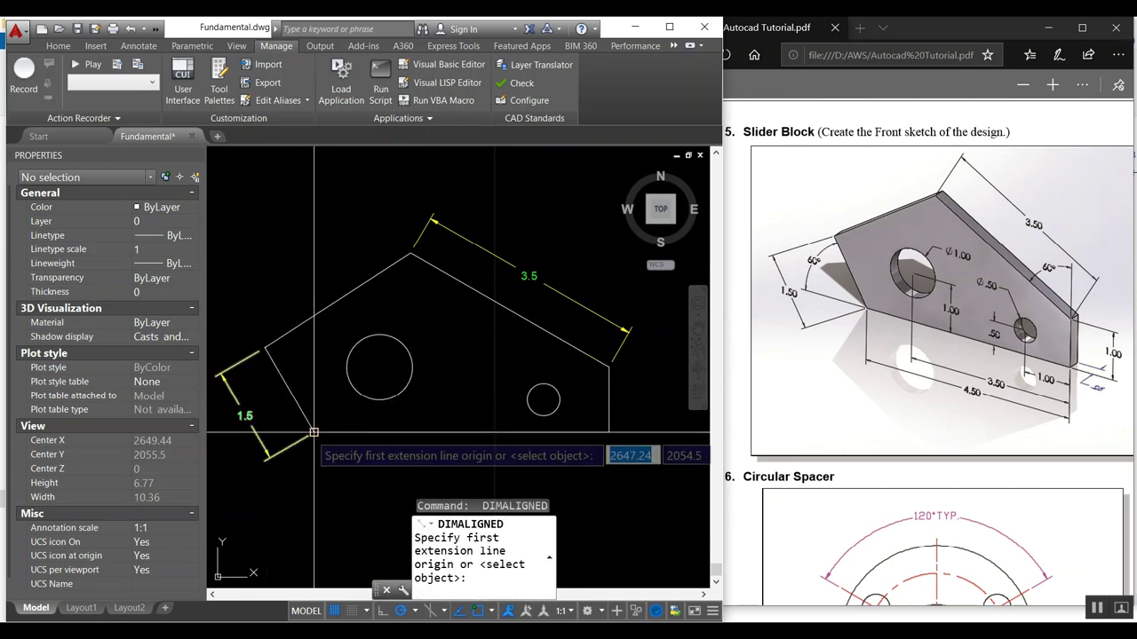
{"action": "left_click", "coordinate": [312, 432]}
{"action": "left_click", "coordinate": [609, 432]}
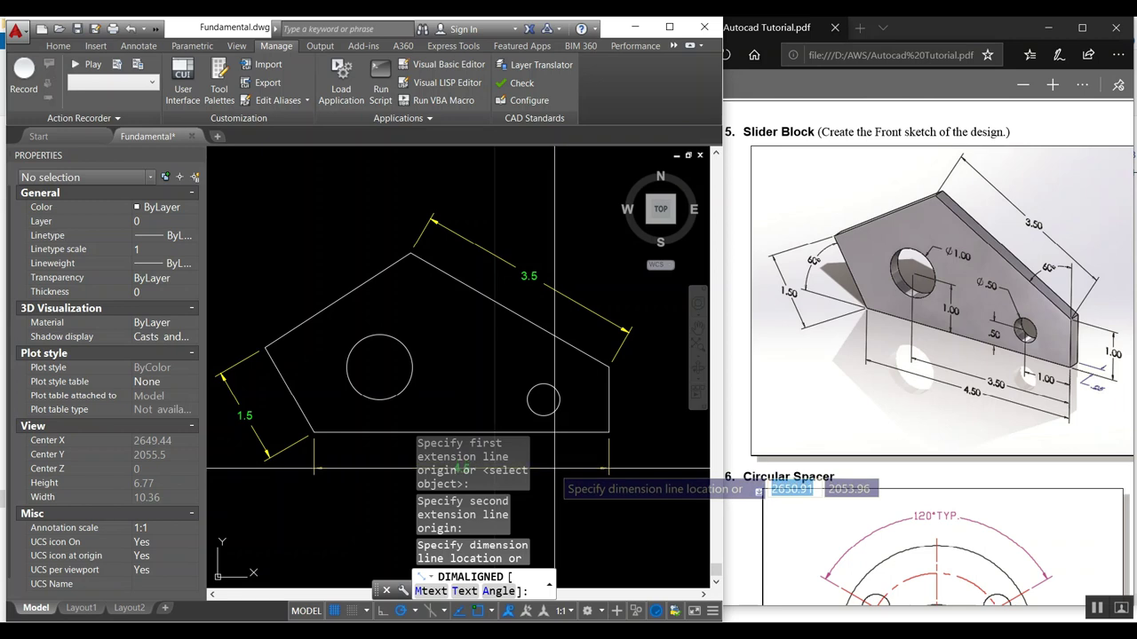
{"action": "left_click", "coordinate": [555, 468]}
{"action": "key", "text": "Return"}
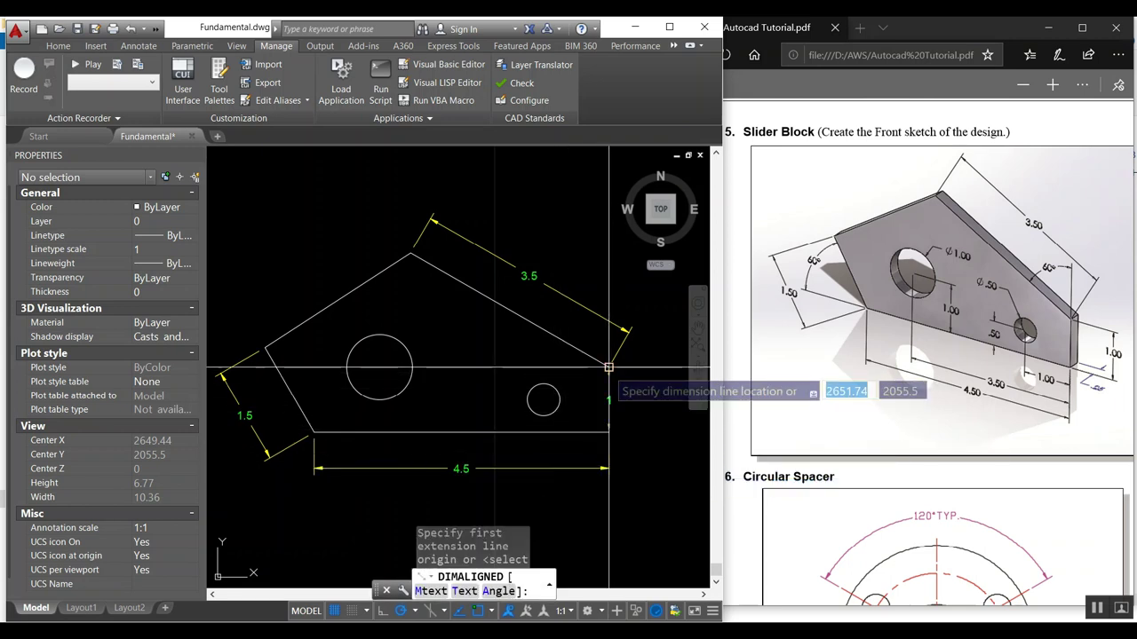
{"action": "left_click", "coordinate": [644, 395]}
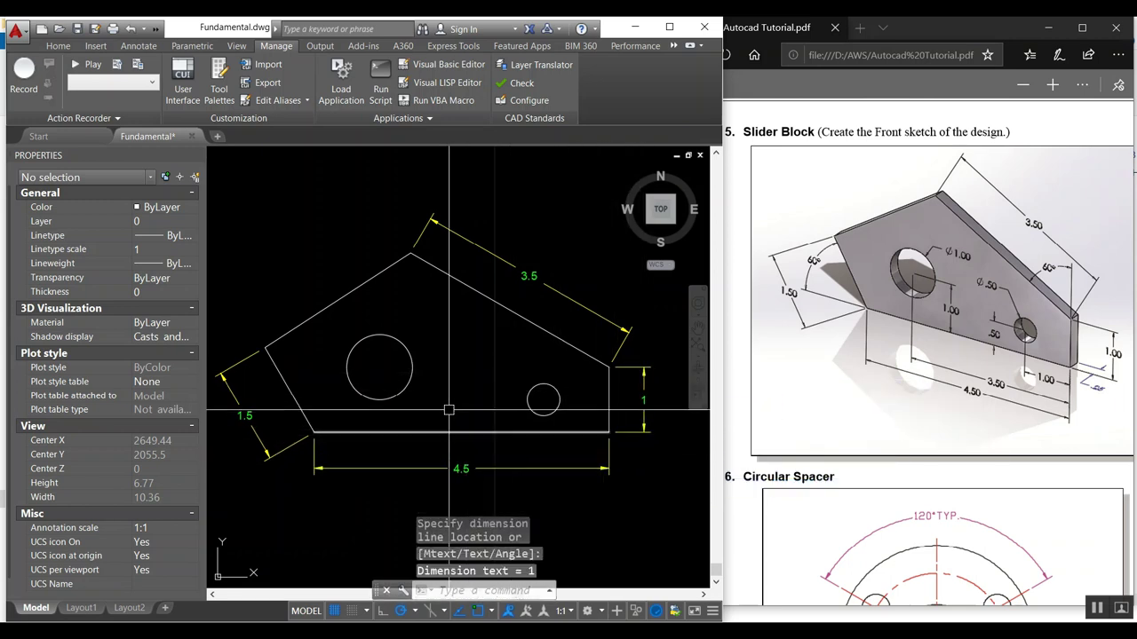
Dimension the hole-centre heights above the base: 1 for the large hole, 0.5 for the small
{"action": "key", "text": "Return"}
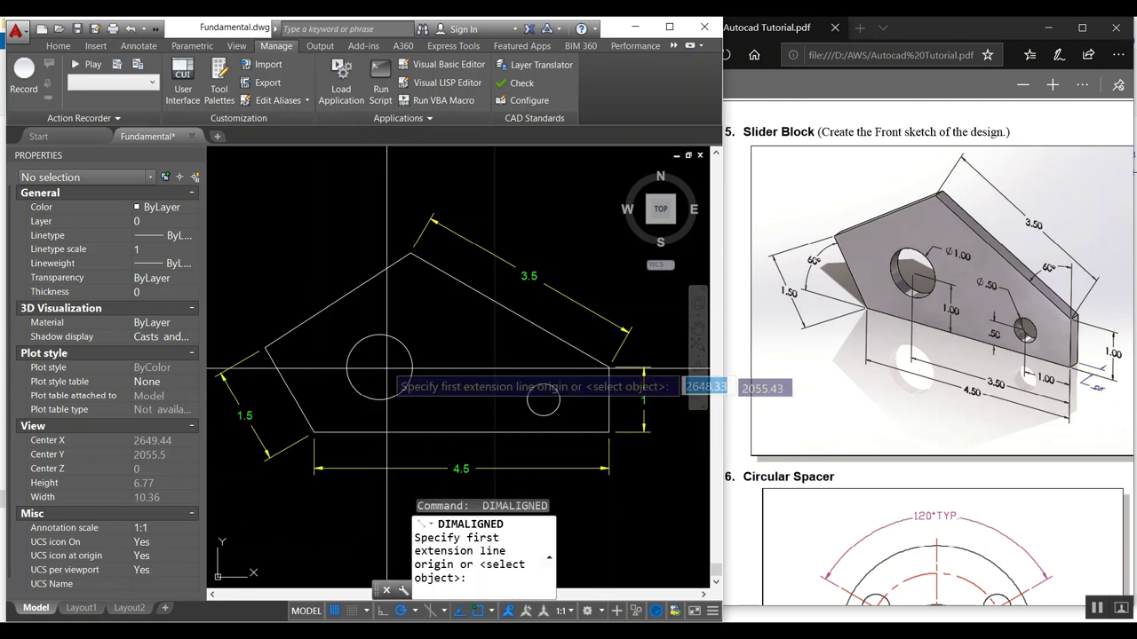
{"action": "left_click", "coordinate": [380, 369]}
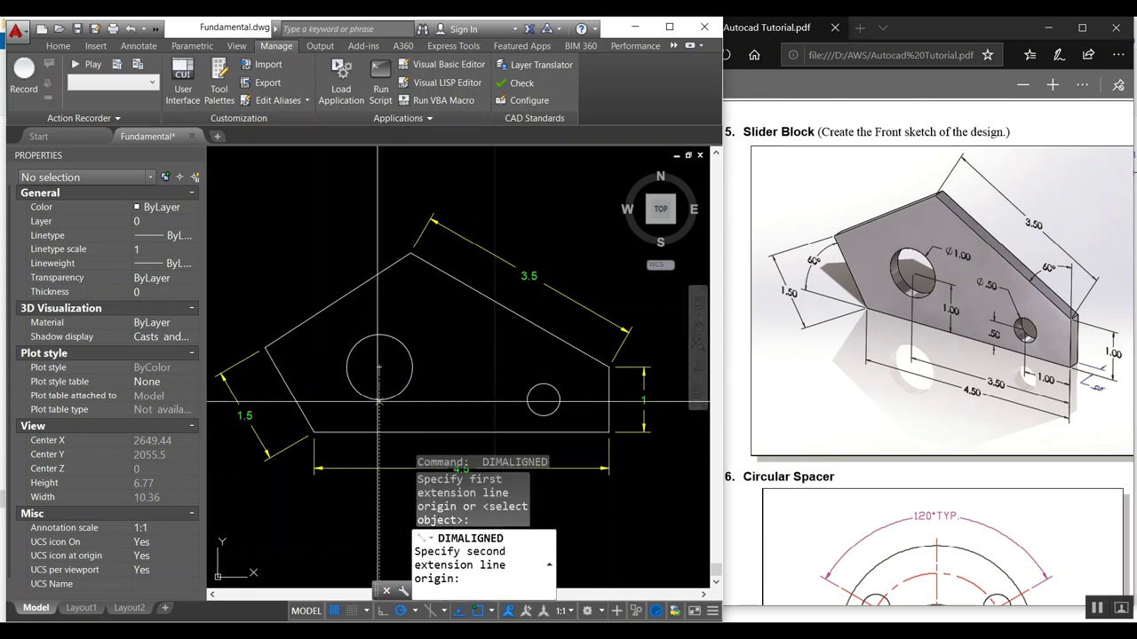
{"action": "left_click", "coordinate": [378, 433]}
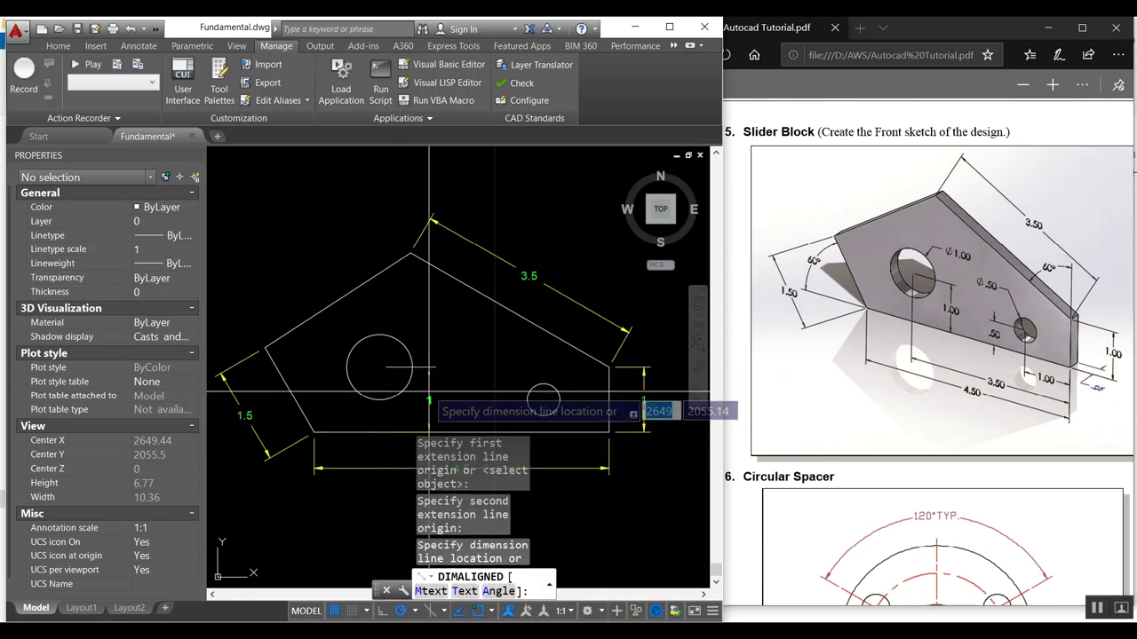
{"action": "left_click", "coordinate": [428, 401]}
{"action": "key", "text": "Return"}
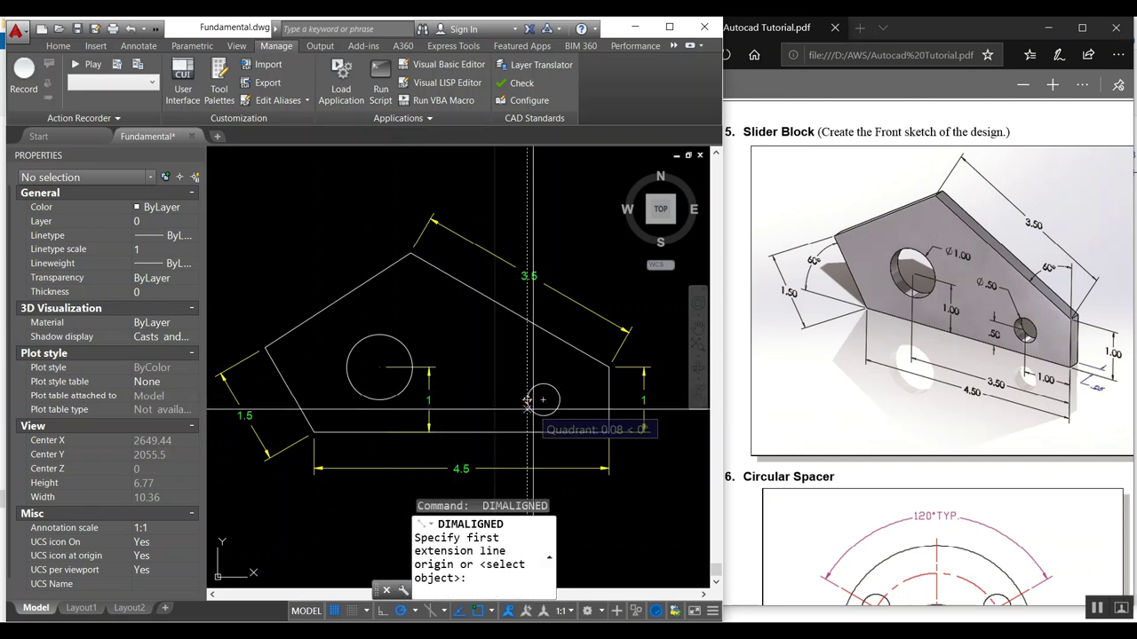
{"action": "left_click", "coordinate": [543, 401]}
{"action": "left_click", "coordinate": [542, 432]}
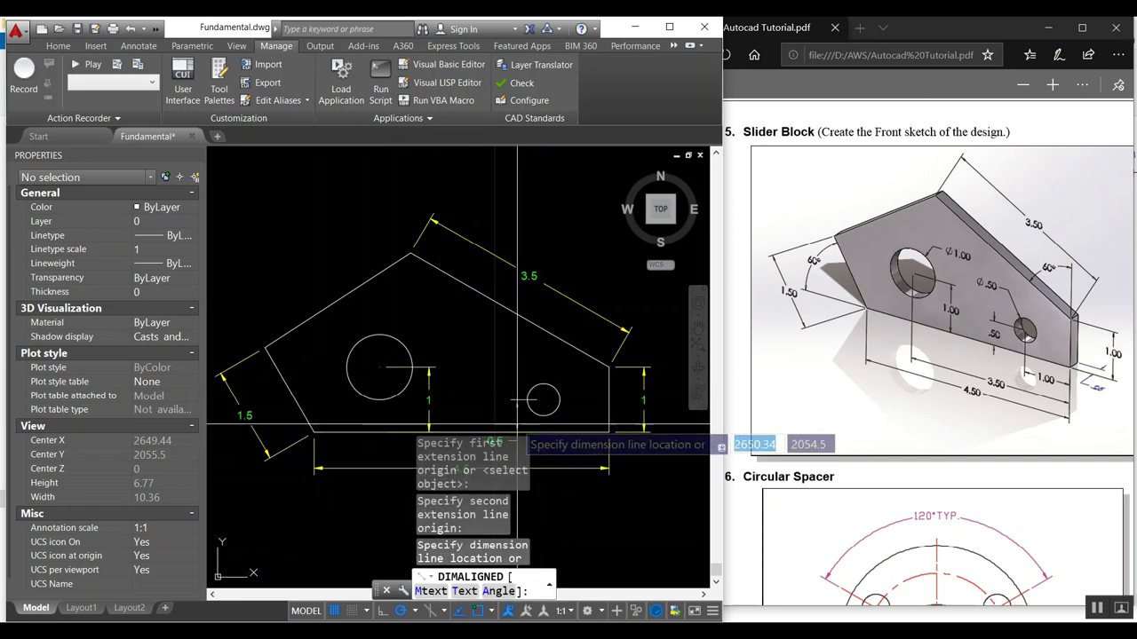
{"action": "left_click", "coordinate": [506, 424]}
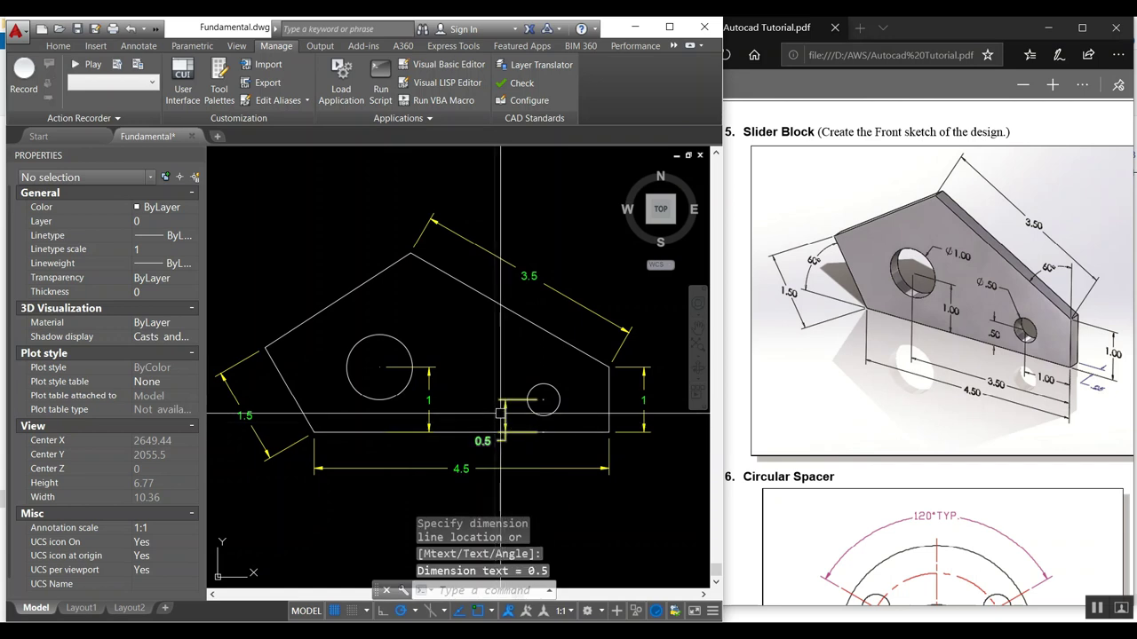
Abandon an extra aligned dimension and pan the drawing up, leaving the 4.5 dimension in place
{"action": "key", "text": "Return"}
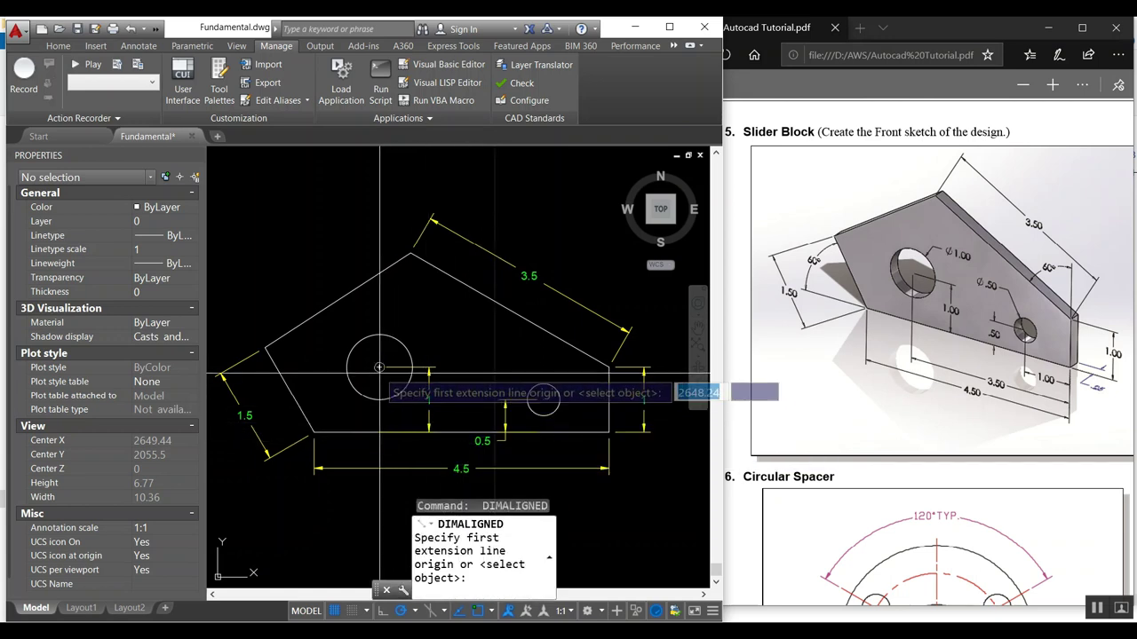
{"action": "left_click", "coordinate": [380, 367]}
{"action": "left_click", "coordinate": [604, 432]}
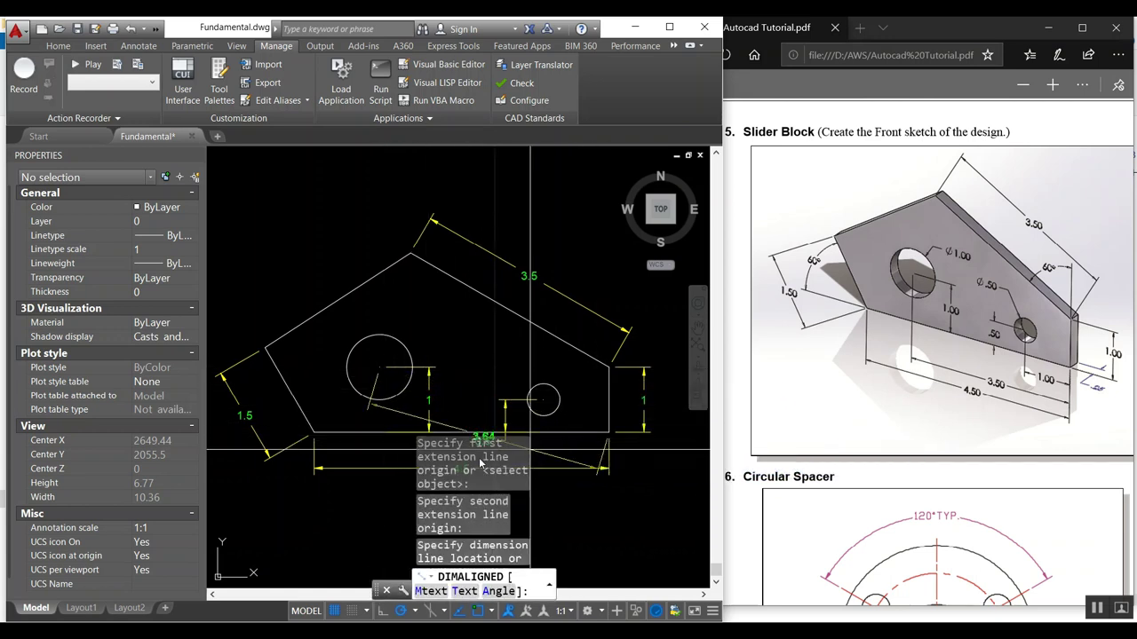
{"action": "key", "text": "Escape"}
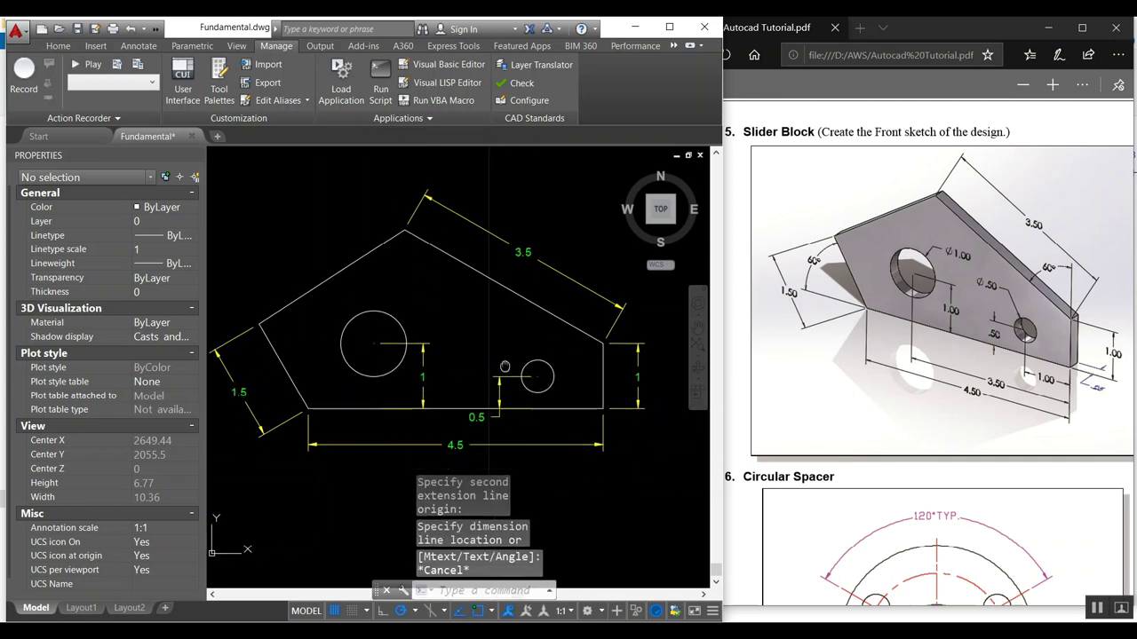
{"action": "middle_click_drag", "start_coordinate": [512, 395], "coordinate": [510, 327]}
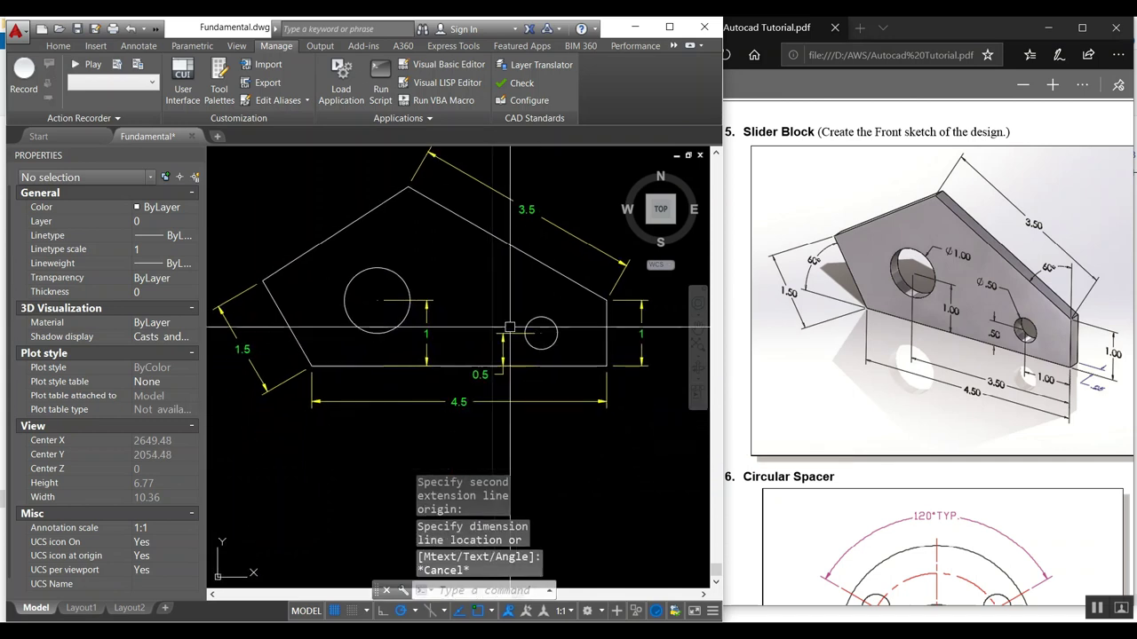
{"action": "left_click", "coordinate": [459, 403]}
{"action": "left_click", "coordinate": [459, 403]}
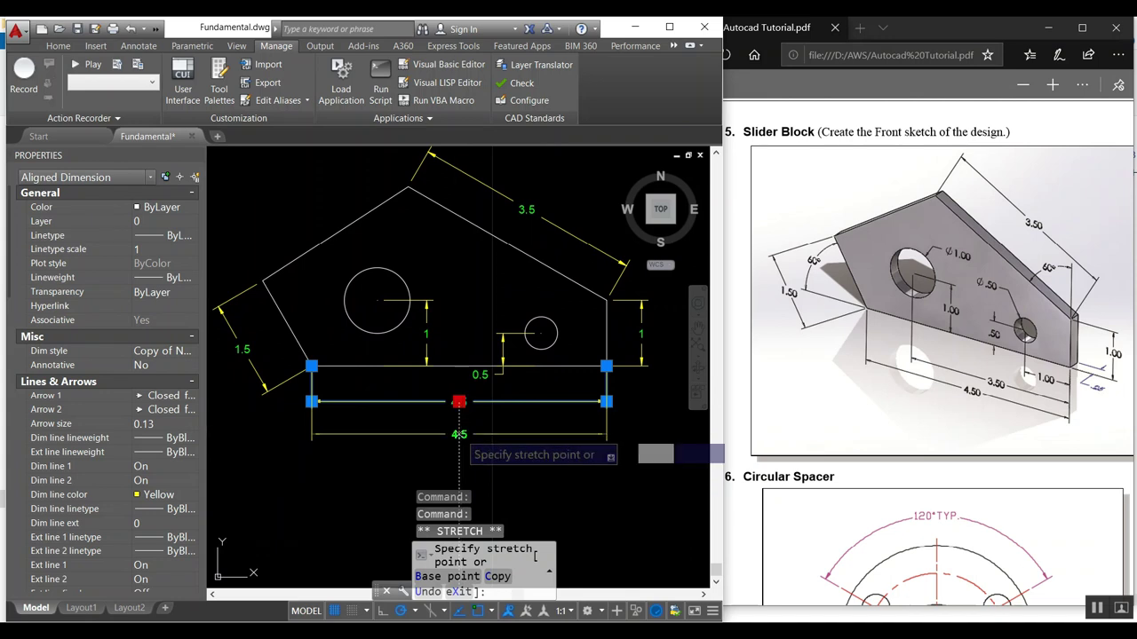
{"action": "key", "text": "Escape"}
{"action": "key", "text": "Escape"}
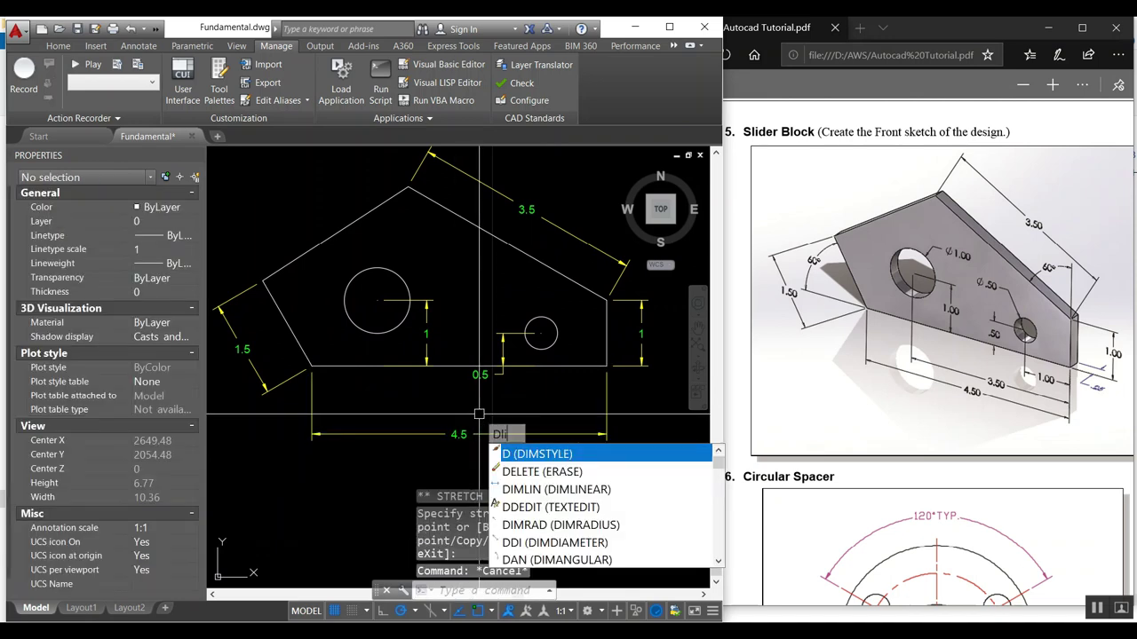
Add linear dimensions of 3.5 and 1 from each hole centre to the right edge
{"action": "type", "text": "li"}
{"action": "key", "text": "Return"}
{"action": "left_click", "coordinate": [377, 300]}
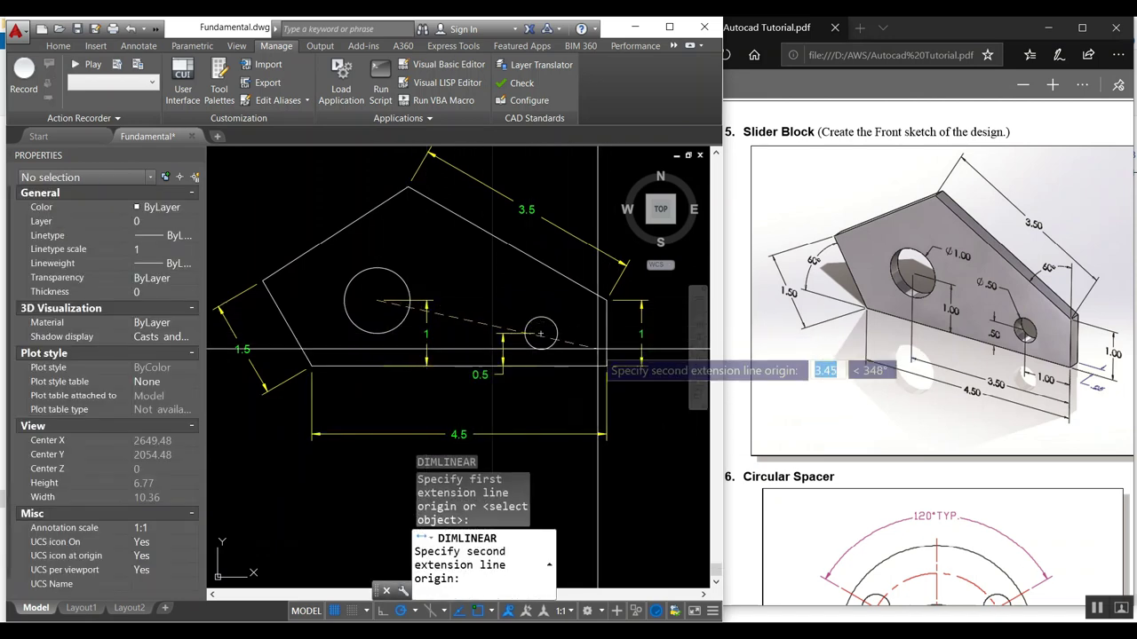
{"action": "left_click", "coordinate": [607, 340]}
{"action": "left_click", "coordinate": [466, 401]}
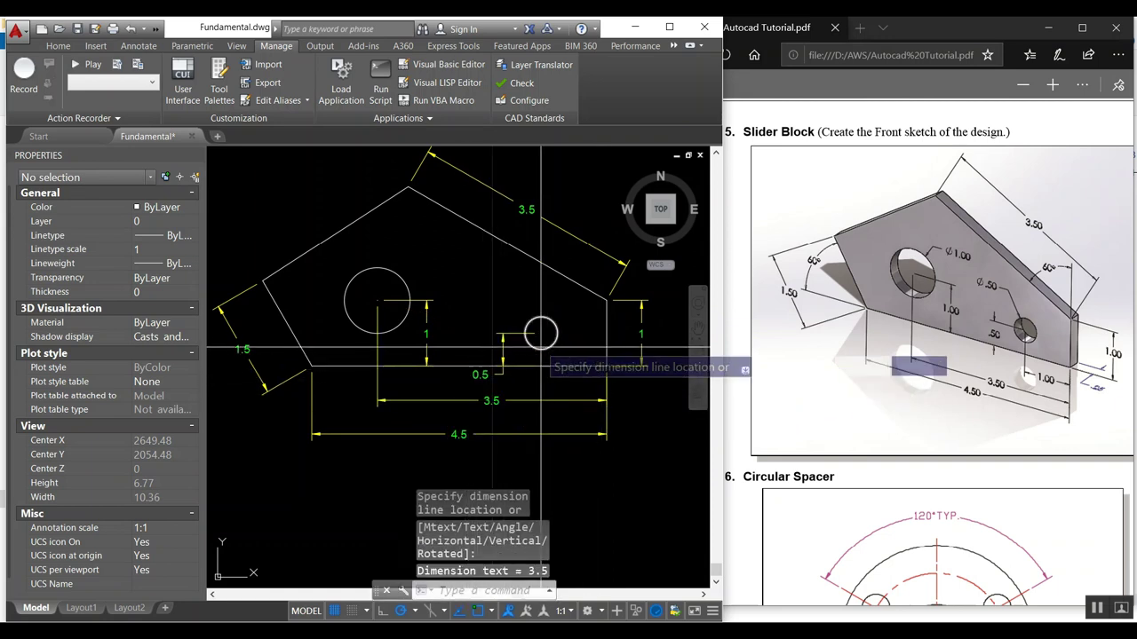
{"action": "key", "text": "Return"}
{"action": "left_click", "coordinate": [541, 333]}
{"action": "left_click", "coordinate": [603, 334]}
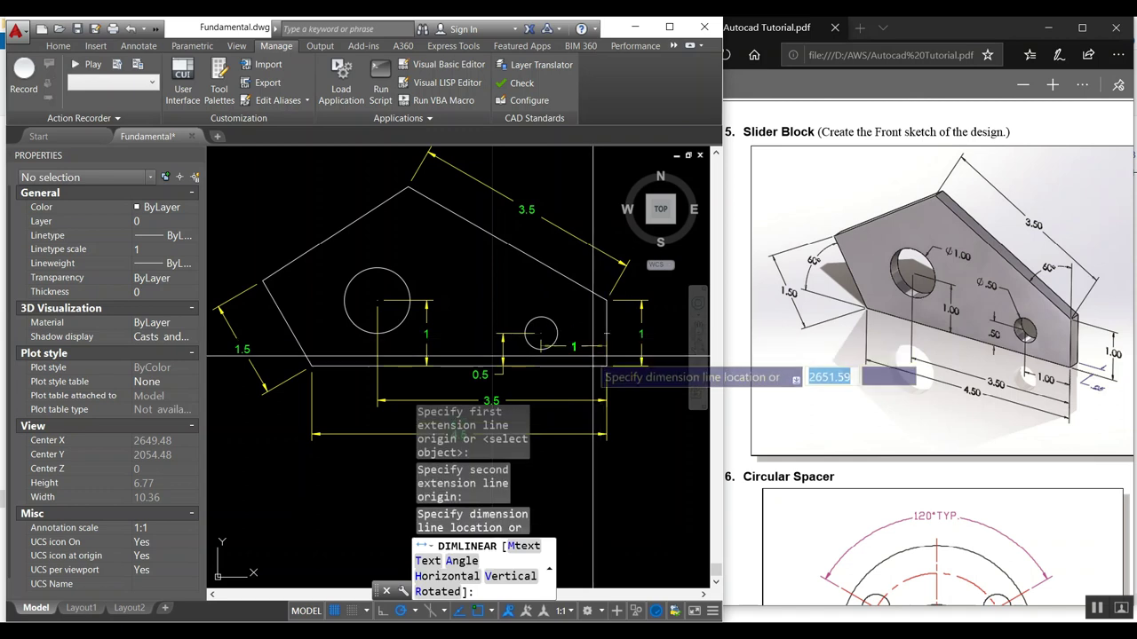
{"action": "left_click", "coordinate": [561, 383]}
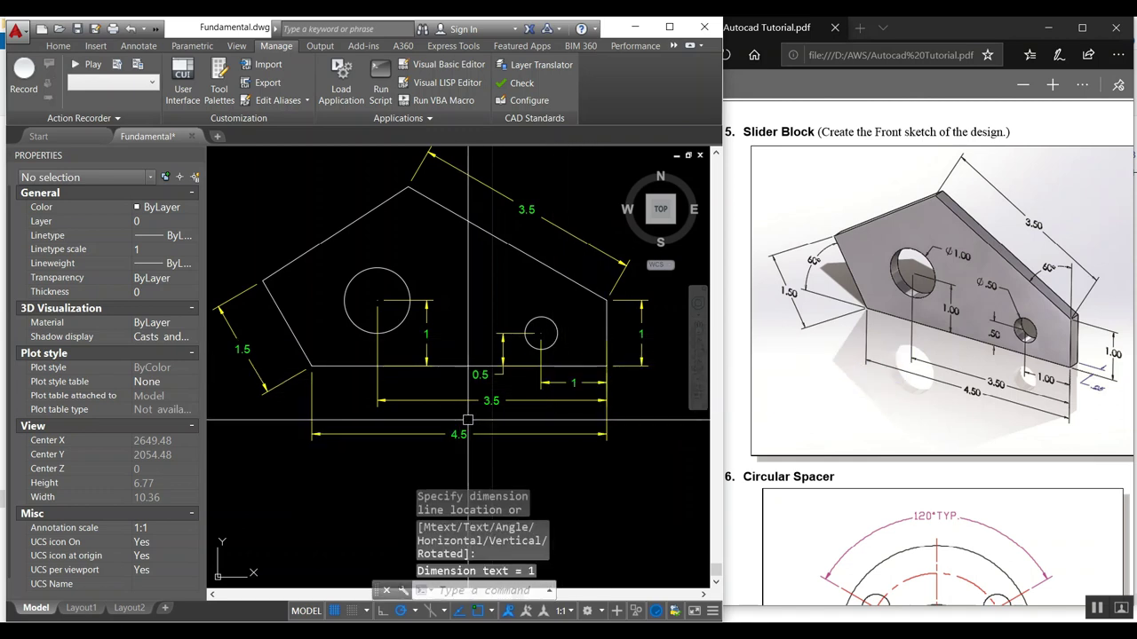
Move the 3.5 horizontal dimension to a clearer position
{"action": "key", "text": "Return"}
{"action": "key", "text": "Return"}
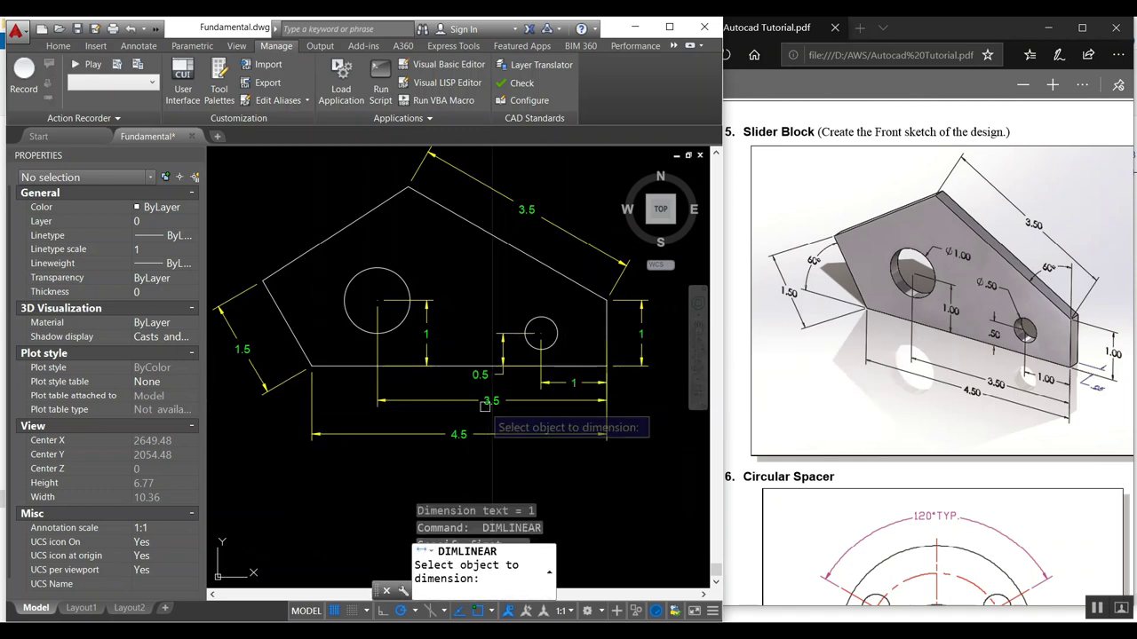
{"action": "key", "text": "Escape"}
{"action": "left_click", "coordinate": [491, 401]}
{"action": "left_click", "coordinate": [491, 401]}
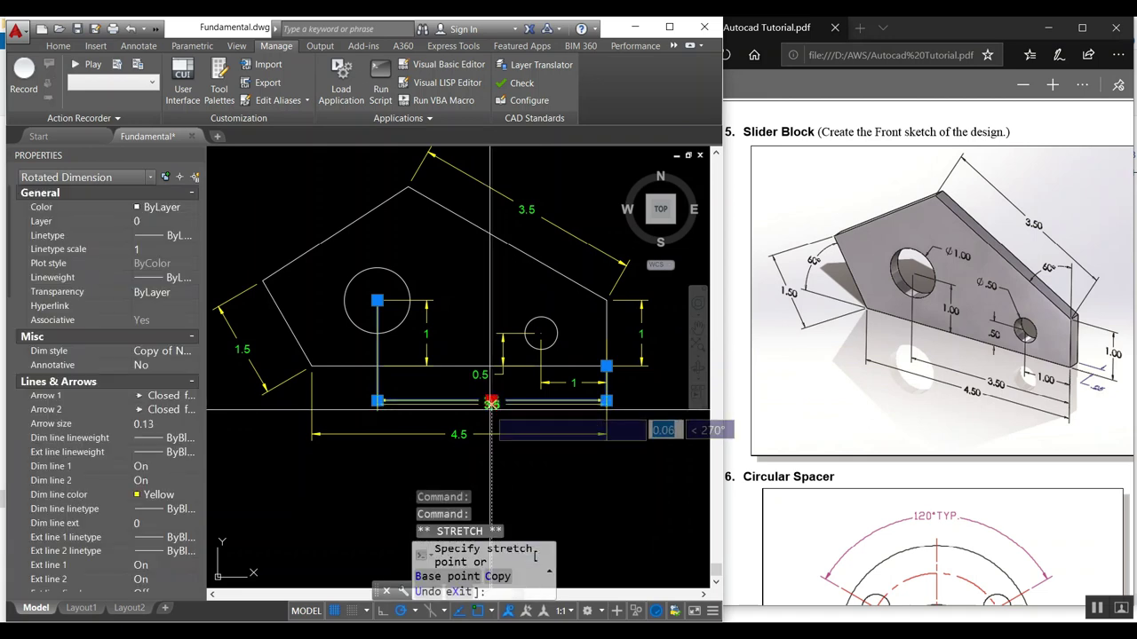
{"action": "scroll", "coordinate": [491, 400], "scroll_direction": "up", "scroll_amount": 5}
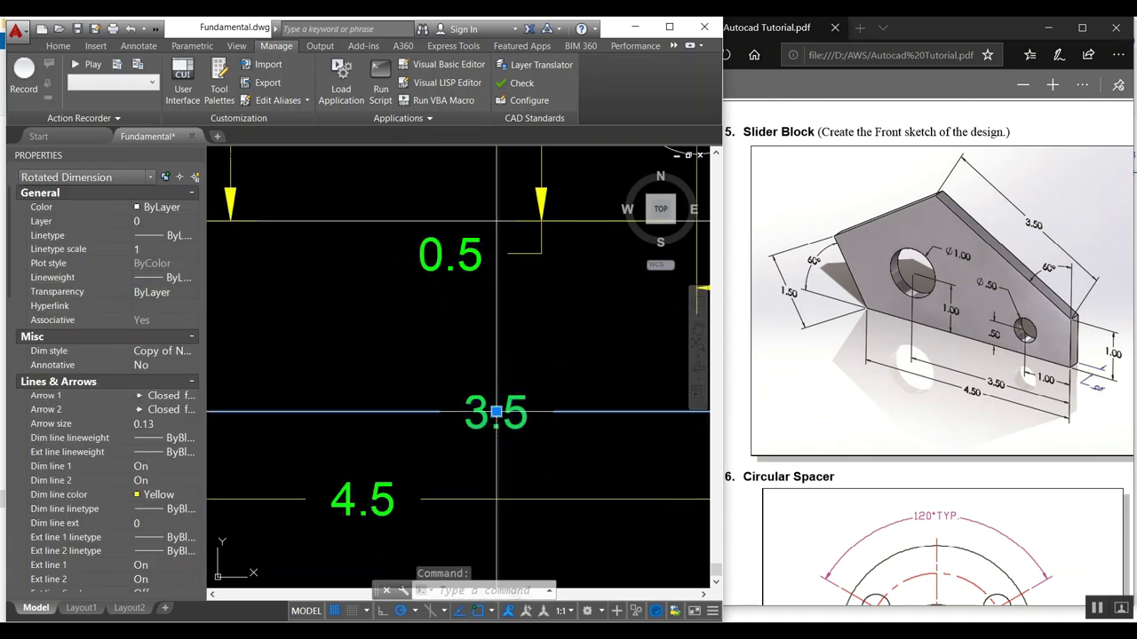
{"action": "scroll", "coordinate": [496, 383], "scroll_direction": "down", "scroll_amount": 5}
{"action": "left_click", "coordinate": [548, 400]}
Grab the 1 horizontal dimension, then cancel and leave it in place
{"action": "key", "text": "Return"}
{"action": "key", "text": "Escape"}
{"action": "left_click", "coordinate": [578, 357]}
{"action": "left_click", "coordinate": [579, 357]}
{"action": "scroll", "coordinate": [578, 355], "scroll_direction": "up", "scroll_amount": 1}
{"action": "scroll", "coordinate": [579, 350], "scroll_direction": "up", "scroll_amount": 1}
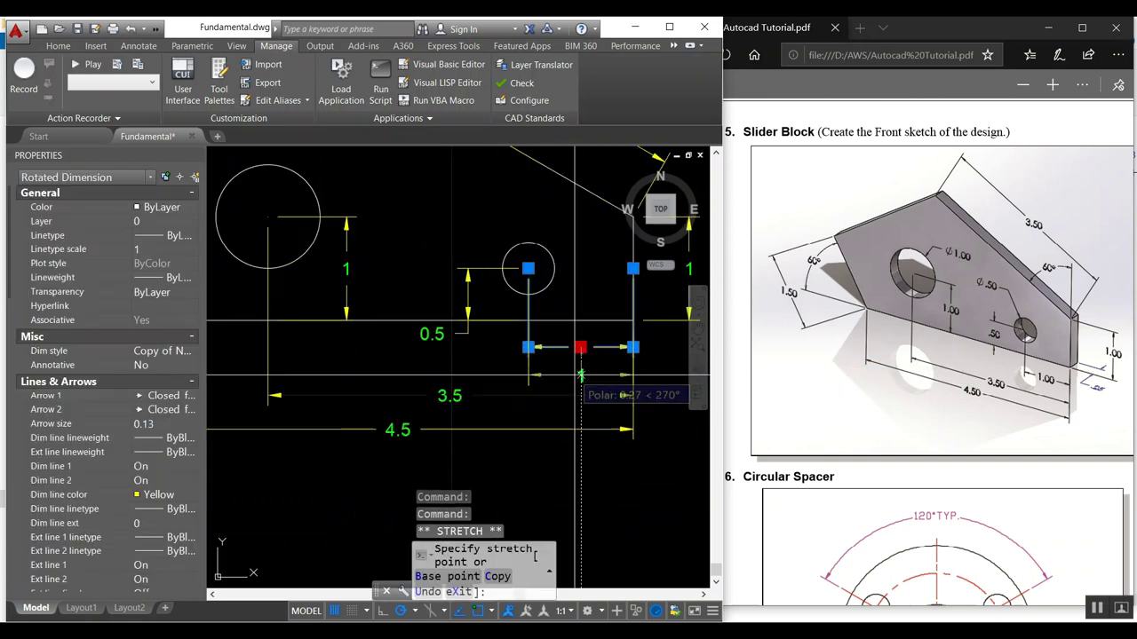
{"action": "scroll", "coordinate": [578, 350], "scroll_direction": "up", "scroll_amount": 3}
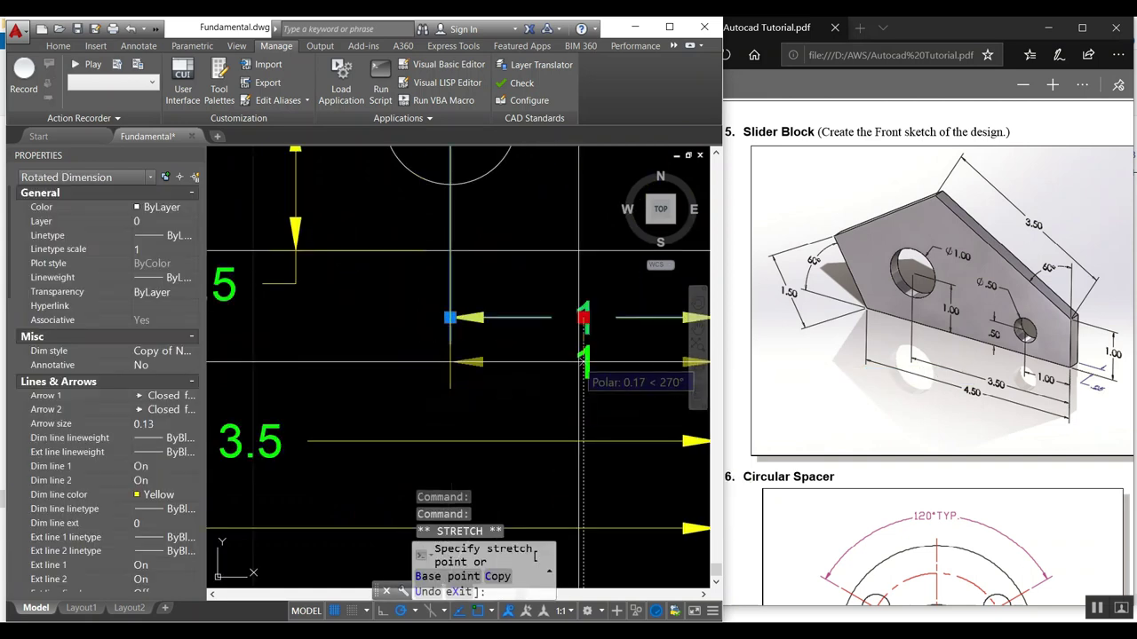
{"action": "key", "text": "Escape"}
{"action": "scroll", "coordinate": [480, 372], "scroll_direction": "down", "scroll_amount": 2}
{"action": "scroll", "coordinate": [471, 372], "scroll_direction": "down", "scroll_amount": 2}
{"action": "scroll", "coordinate": [463, 372], "scroll_direction": "down", "scroll_amount": 1}
{"action": "type", "text": "DIMd"}
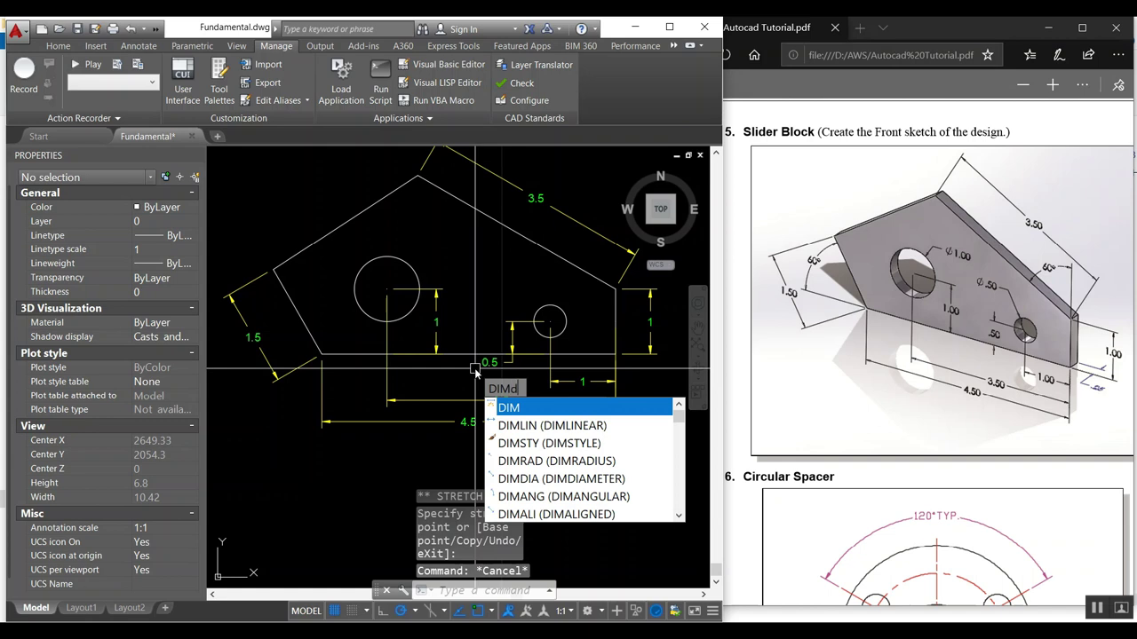
Add diameter callouts Ø1 and Ø0.5 to the large and small holes
{"action": "key", "text": "Return"}
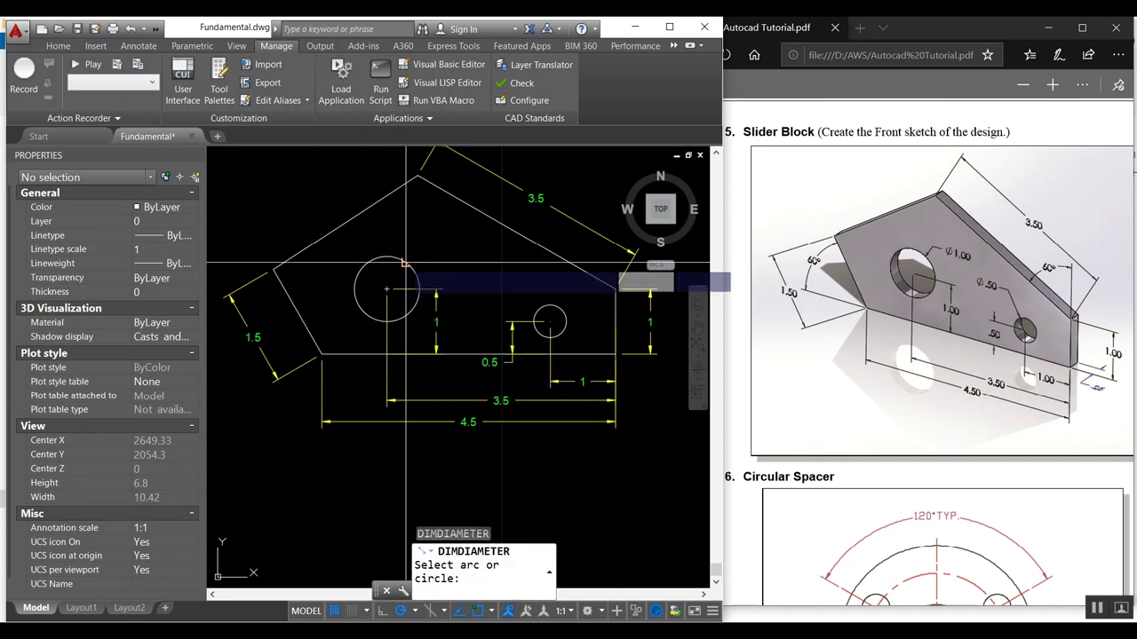
{"action": "left_click", "coordinate": [410, 266]}
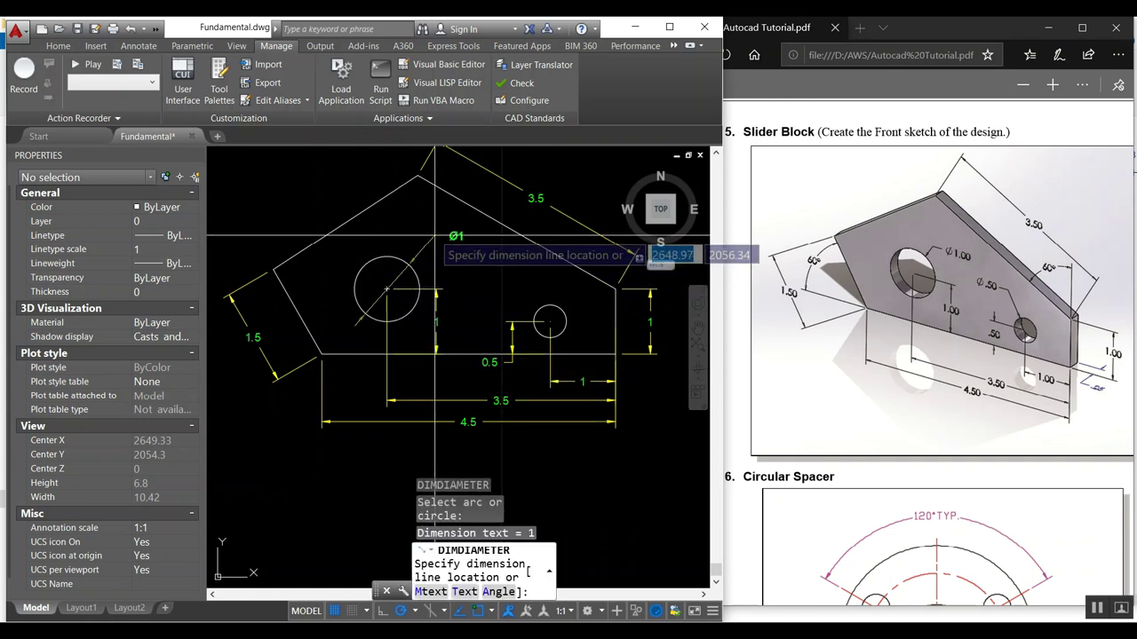
{"action": "left_click", "coordinate": [434, 236]}
{"action": "key", "text": "Return"}
{"action": "left_click", "coordinate": [540, 304]}
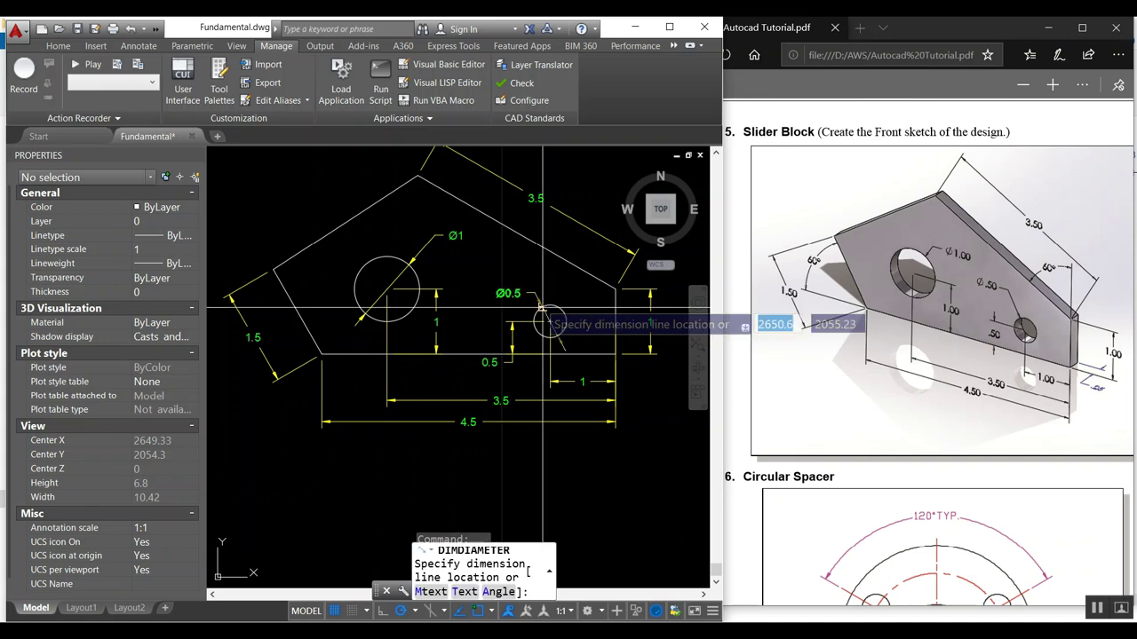
{"action": "left_click", "coordinate": [523, 279]}
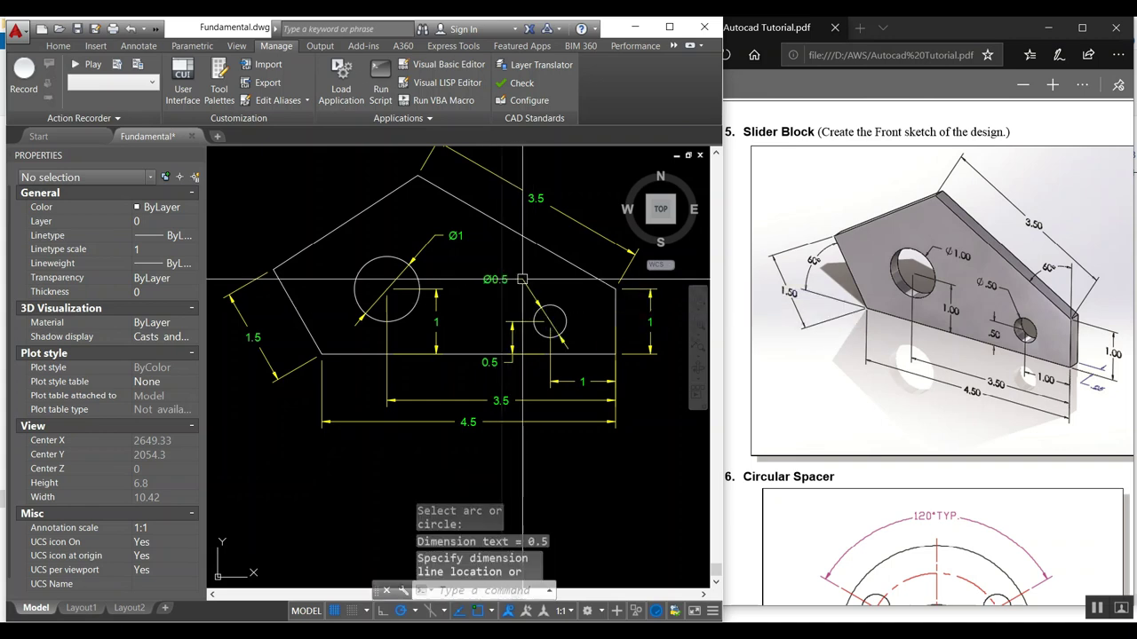
Grab the 0.5 height dimension, then cancel and leave it where it is
{"action": "key", "text": "Return"}
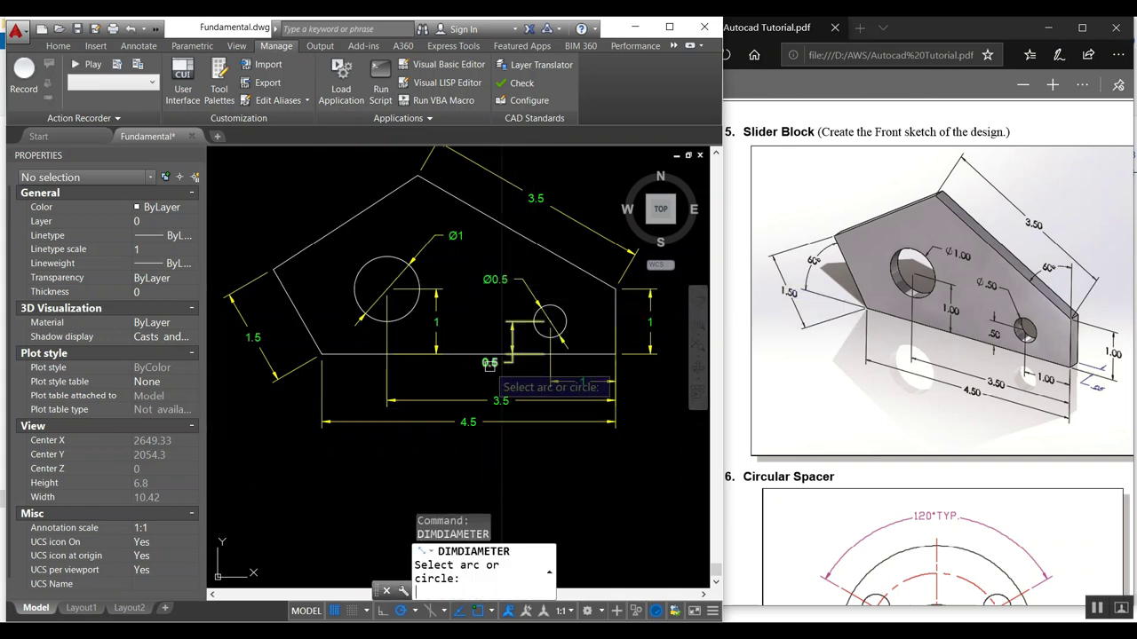
{"action": "scroll", "coordinate": [498, 356], "scroll_direction": "up", "scroll_amount": 6}
{"action": "key", "text": "Escape"}
{"action": "left_click", "coordinate": [498, 356]}
{"action": "left_click", "coordinate": [491, 353]}
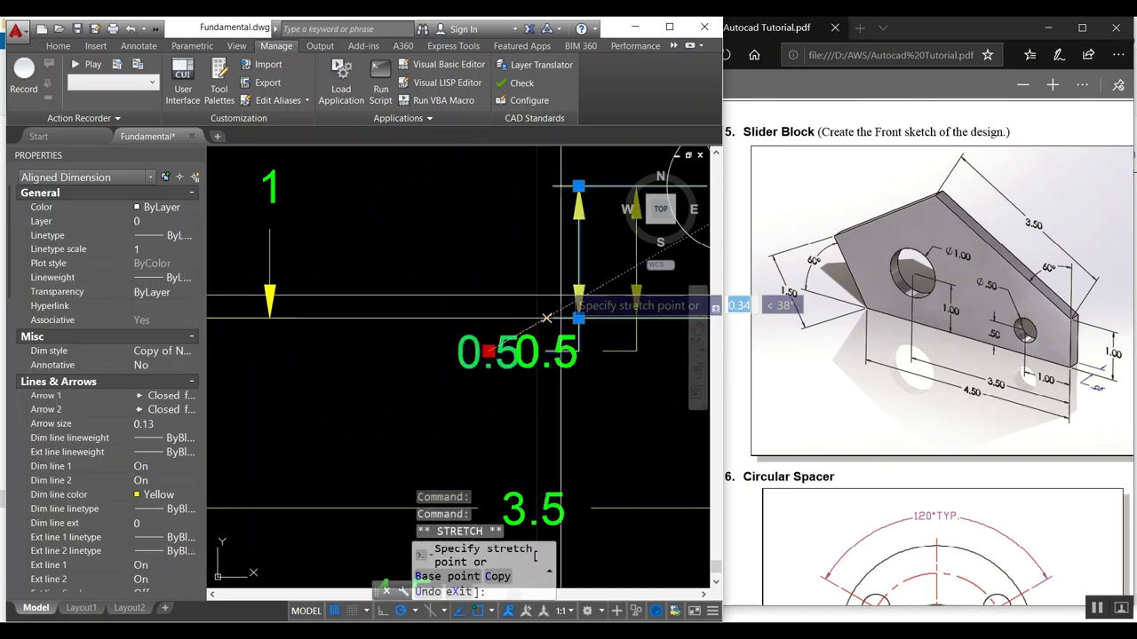
{"action": "scroll", "coordinate": [560, 282], "scroll_direction": "down", "scroll_amount": 5}
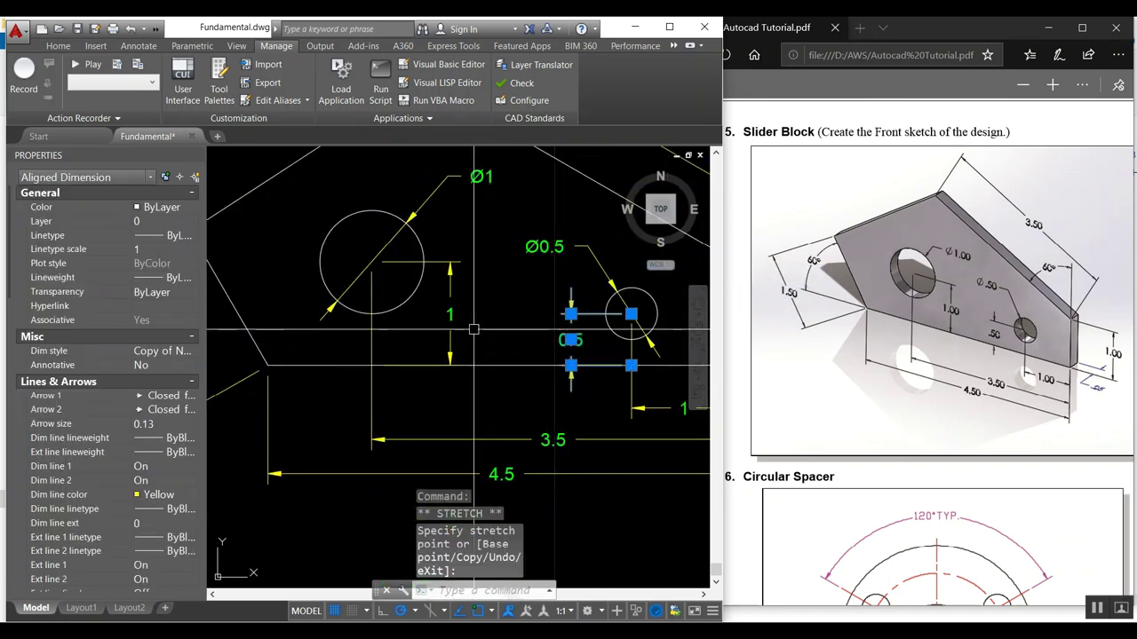
{"action": "key", "text": "Escape"}
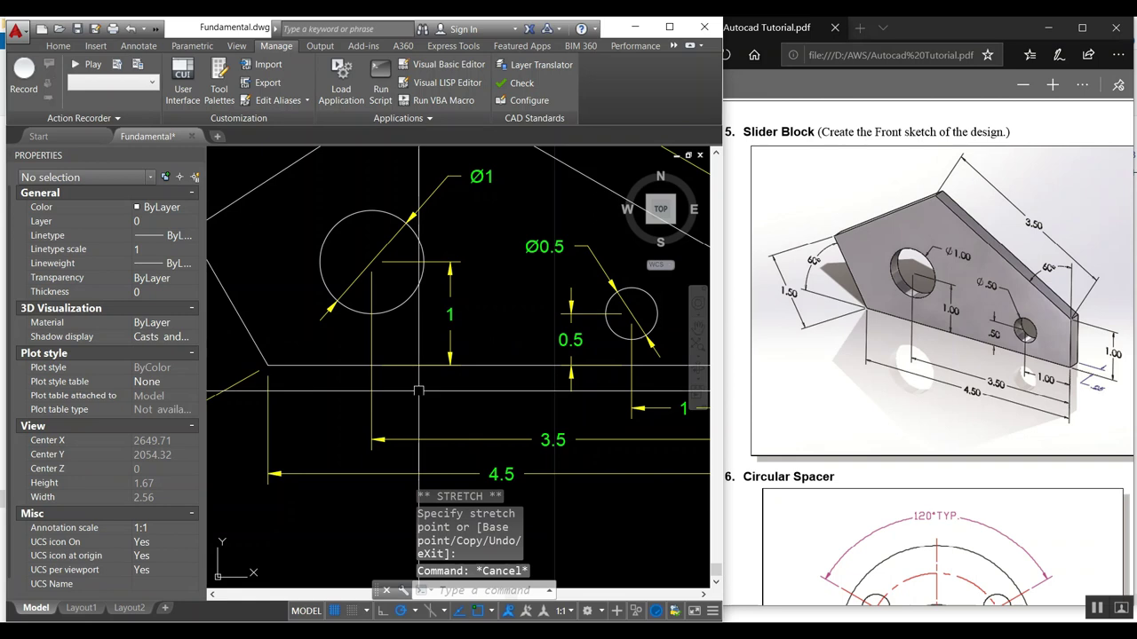
Add a 60.00° angle dimension between the right roof slope and the right side
{"action": "type", "text": "DIan"}
{"action": "key", "text": "Return"}
{"action": "scroll", "coordinate": [414, 392], "scroll_direction": "down", "scroll_amount": 5}
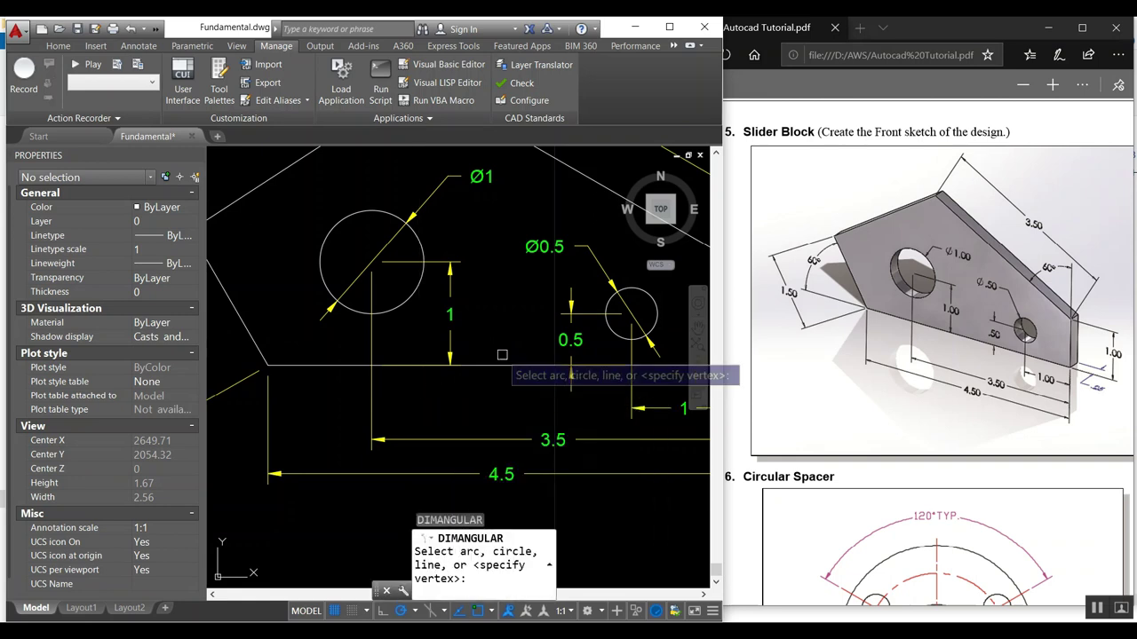
{"action": "scroll", "coordinate": [538, 339], "scroll_direction": "up", "scroll_amount": 4}
{"action": "left_click", "coordinate": [523, 332]}
{"action": "left_click", "coordinate": [542, 345]}
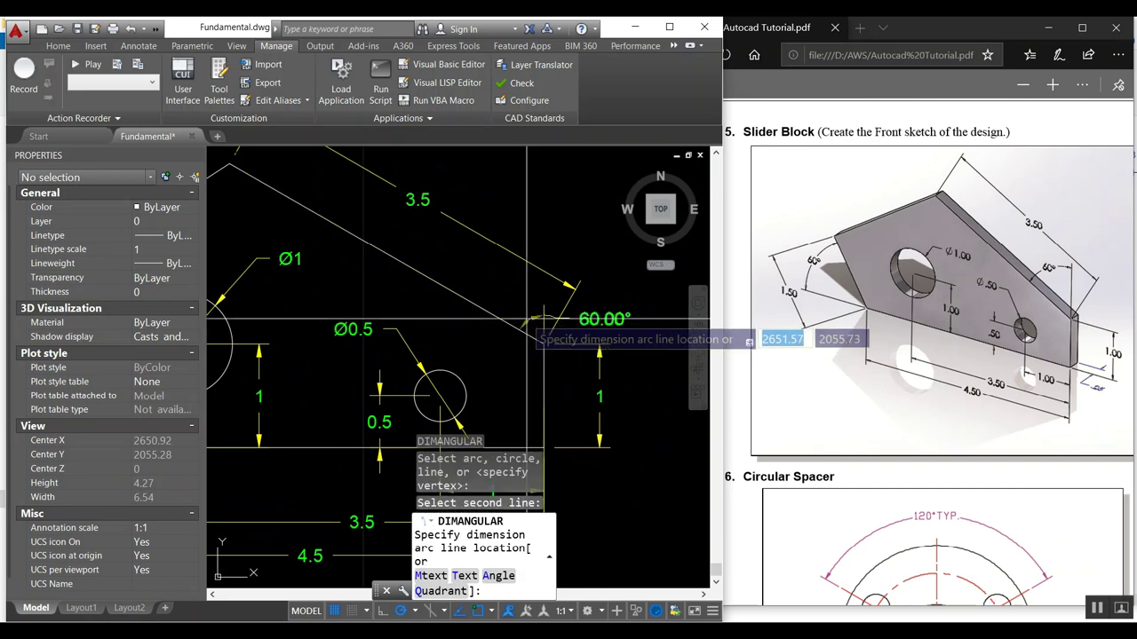
{"action": "left_click", "coordinate": [489, 266]}
{"action": "scroll", "coordinate": [479, 266], "scroll_direction": "down", "scroll_amount": 2}
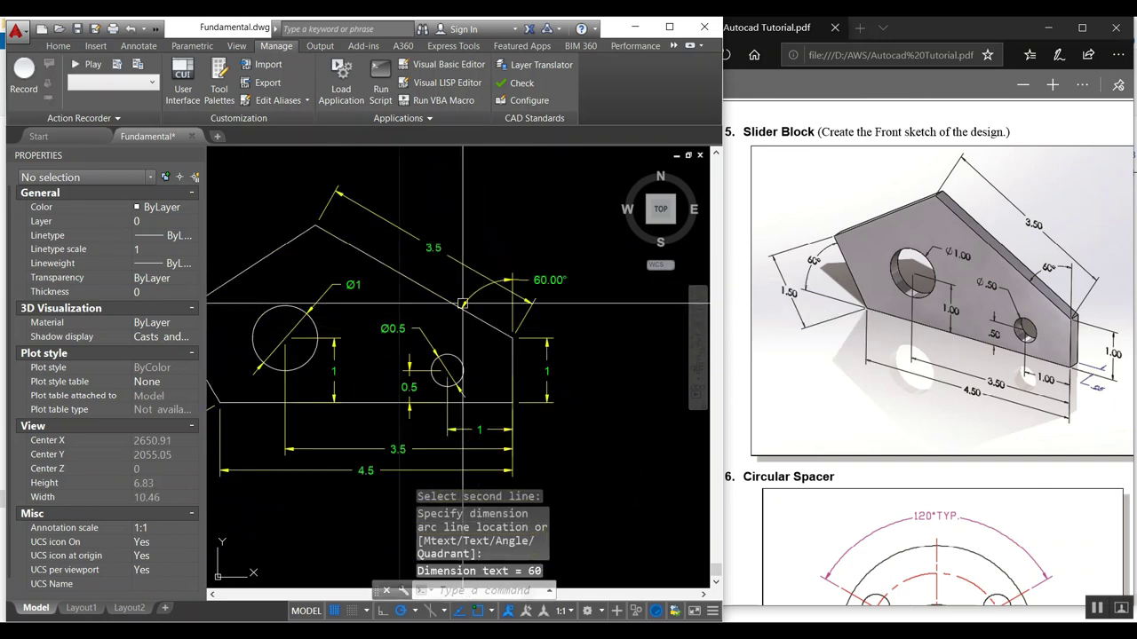
Grab the 3.5 dimension and the angle dimension's grips, cancelling without changes
{"action": "key", "text": "Return"}
{"action": "key", "text": "Return"}
{"action": "key", "text": "Escape"}
{"action": "left_click", "coordinate": [444, 254]}
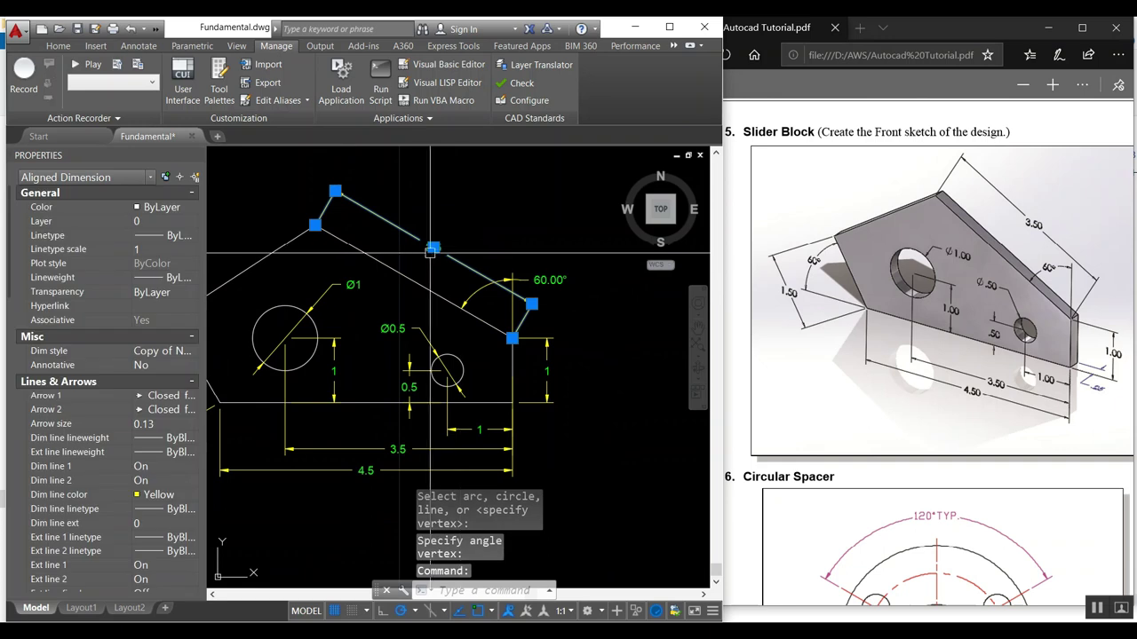
{"action": "left_click", "coordinate": [433, 247]}
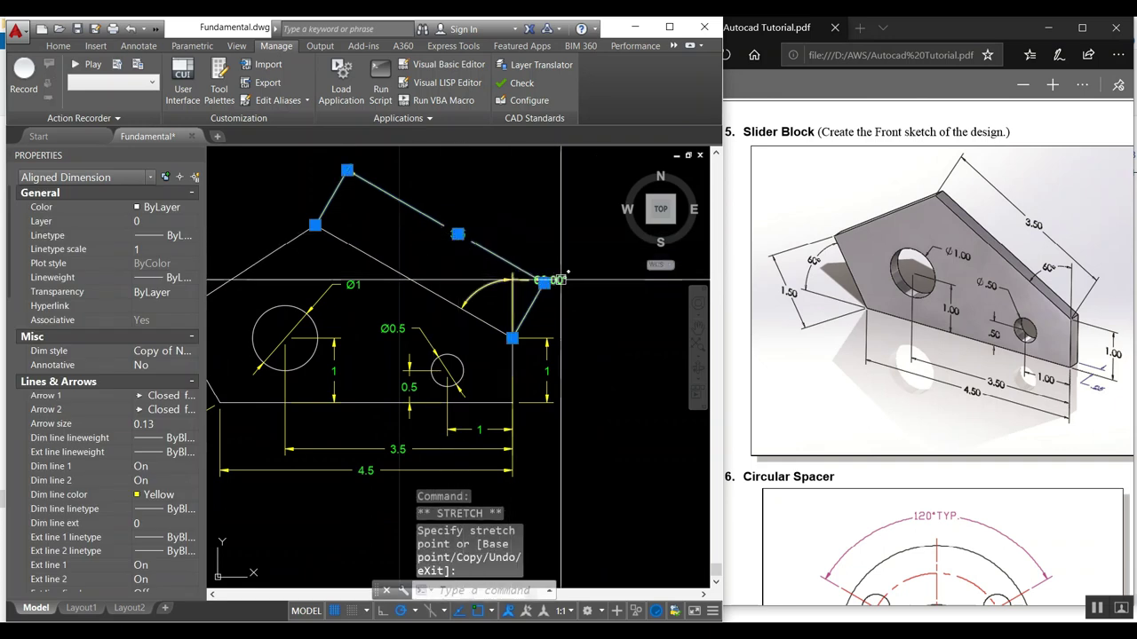
{"action": "key", "text": "Escape"}
{"action": "key", "text": "Escape"}
{"action": "left_click", "coordinate": [541, 280]}
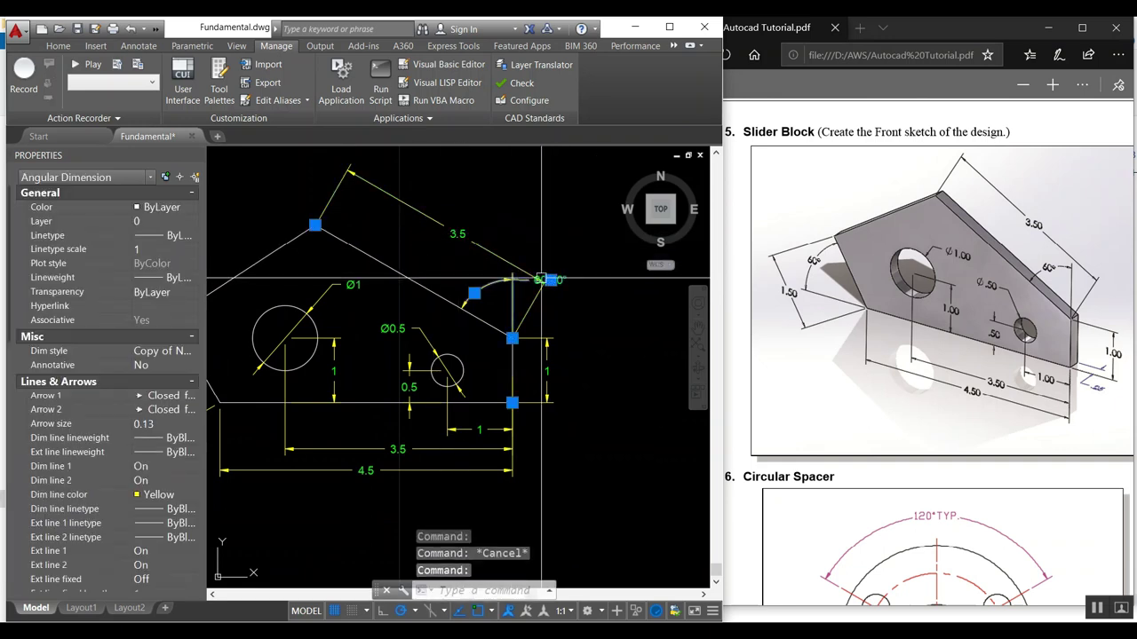
{"action": "left_click", "coordinate": [550, 280]}
{"action": "key", "text": "Escape"}
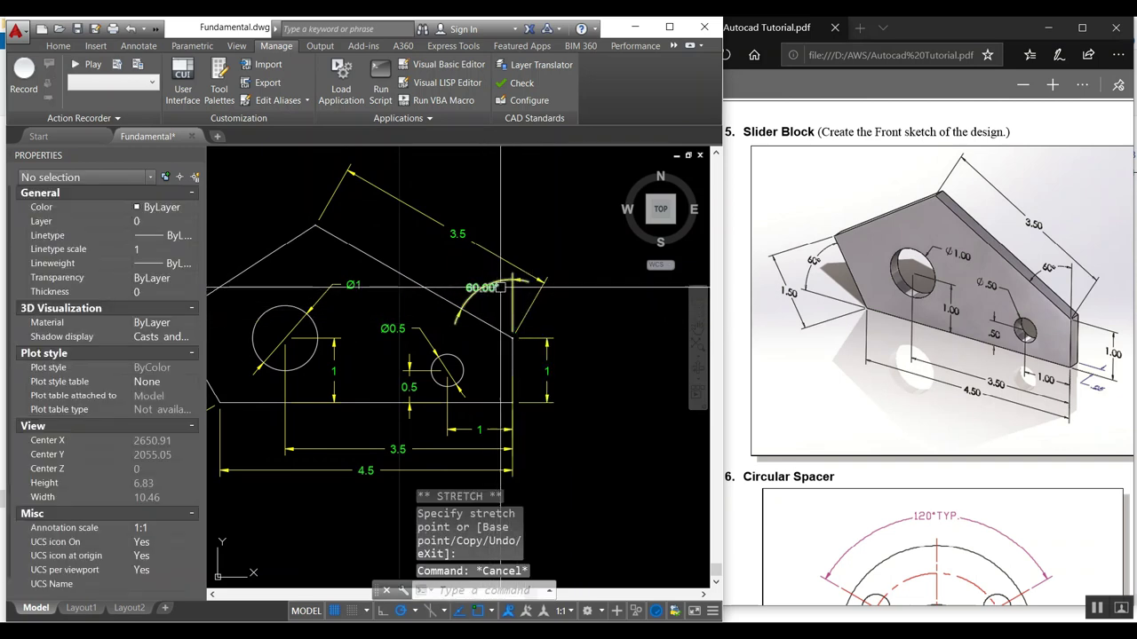
Try moving the 60.00° angle text, then cancel and keep it in place
{"action": "scroll", "coordinate": [489, 293], "scroll_direction": "up", "scroll_amount": 4}
{"action": "left_click", "coordinate": [479, 278]}
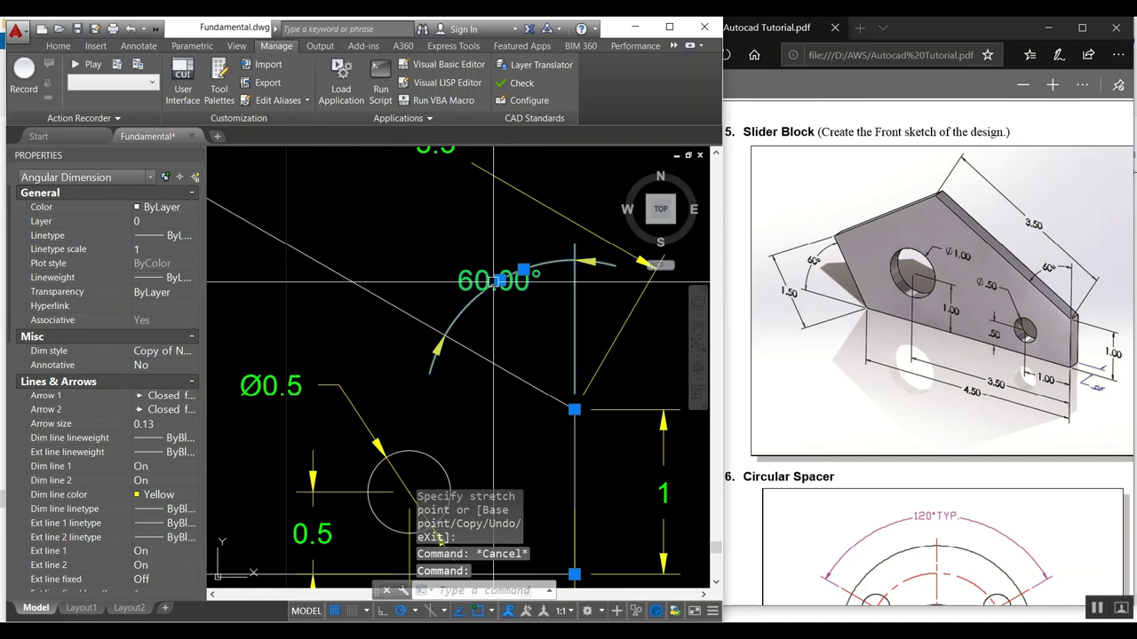
{"action": "left_click", "coordinate": [500, 281]}
{"action": "key", "text": "Escape"}
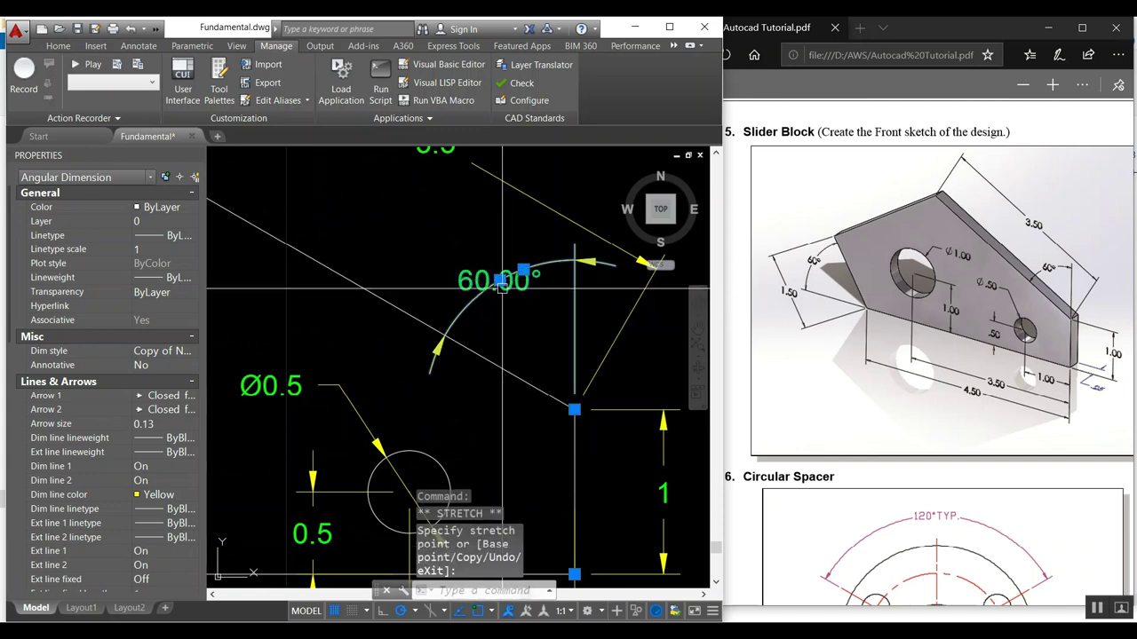
{"action": "scroll", "coordinate": [476, 307], "scroll_direction": "down", "scroll_amount": 5}
{"action": "scroll", "coordinate": [476, 306], "scroll_direction": "up", "scroll_amount": 2}
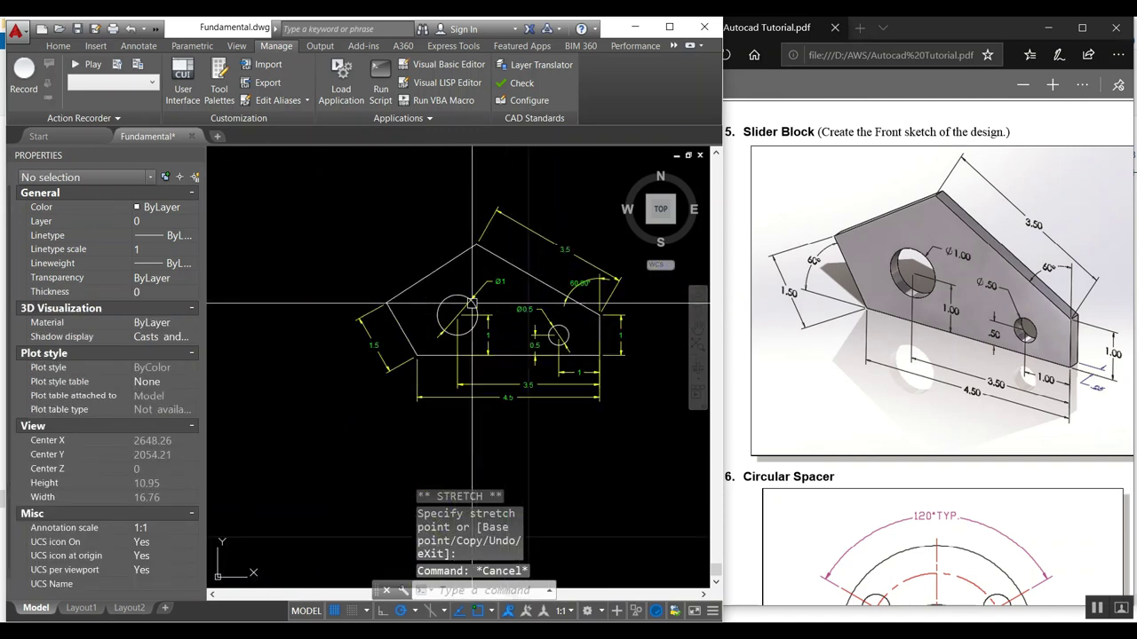
{"action": "scroll", "coordinate": [391, 355], "scroll_direction": "up", "scroll_amount": 4}
Add a 60.00° angle between the left slanted edge and the base, with text beside the 1.5 dimension
{"action": "type", "text": "D"}
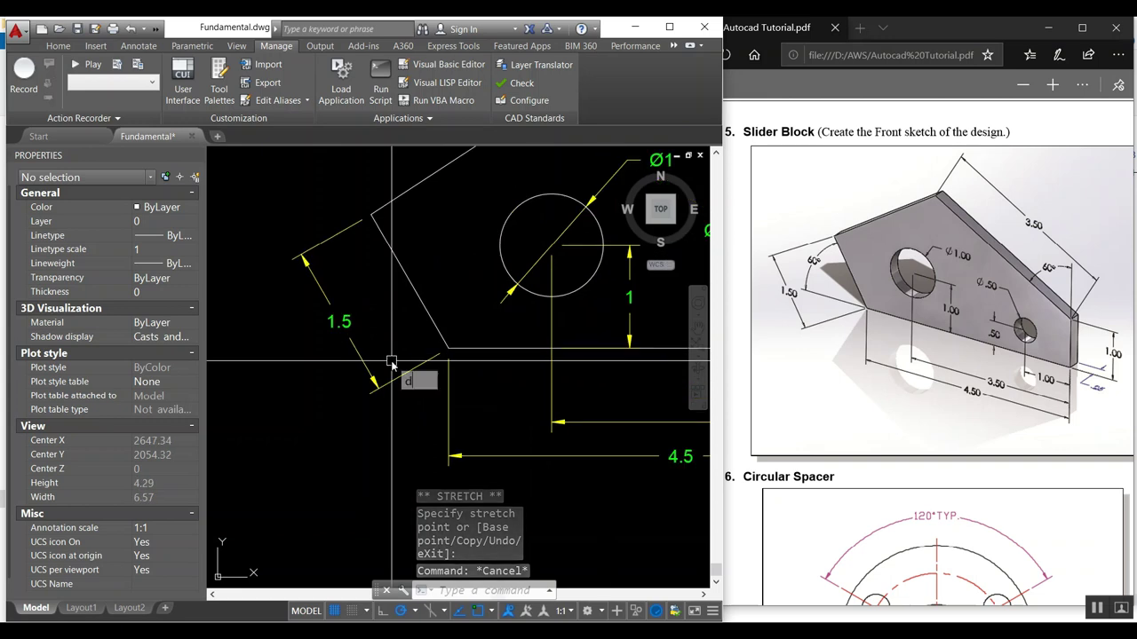
{"action": "type", "text": "ima"}
{"action": "key", "text": "Return"}
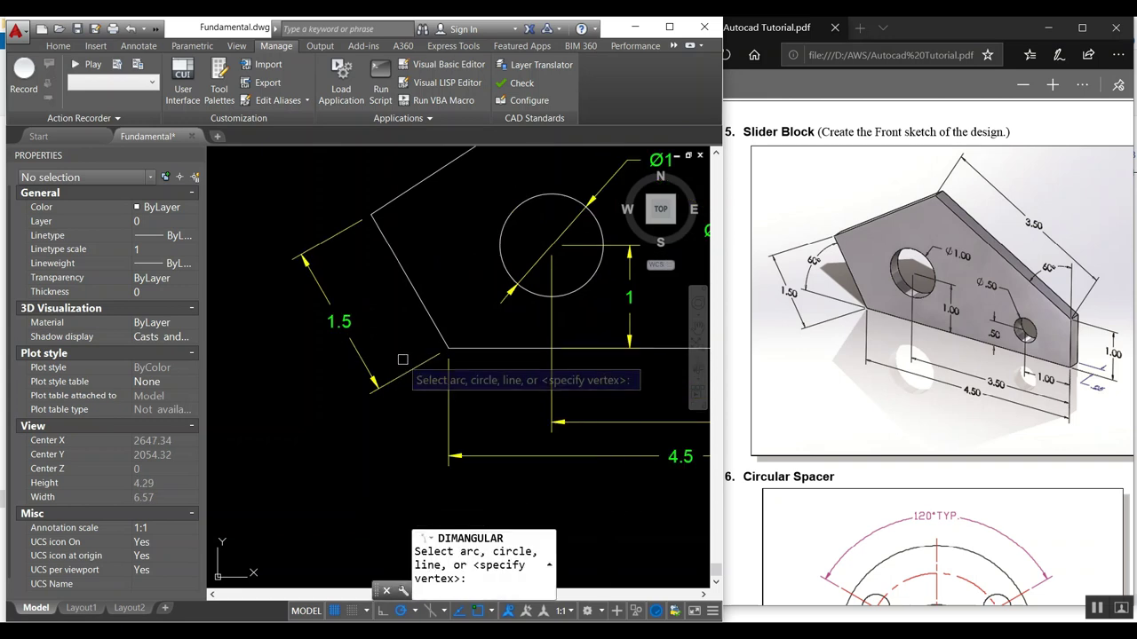
{"action": "left_click", "coordinate": [437, 329]}
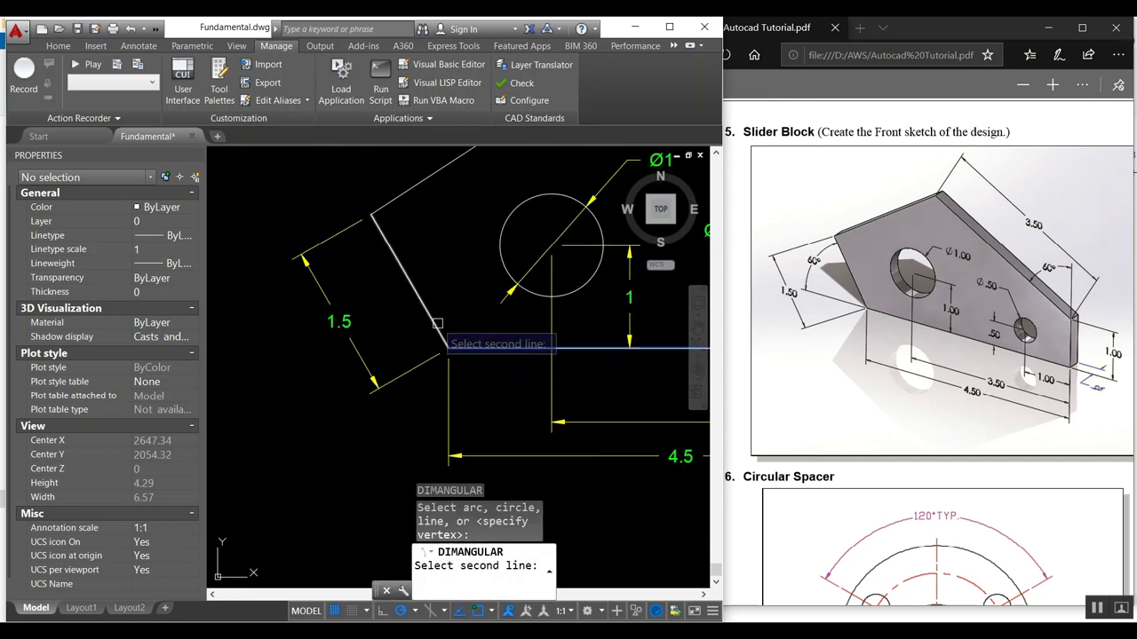
{"action": "left_click", "coordinate": [461, 348]}
{"action": "left_click", "coordinate": [473, 296]}
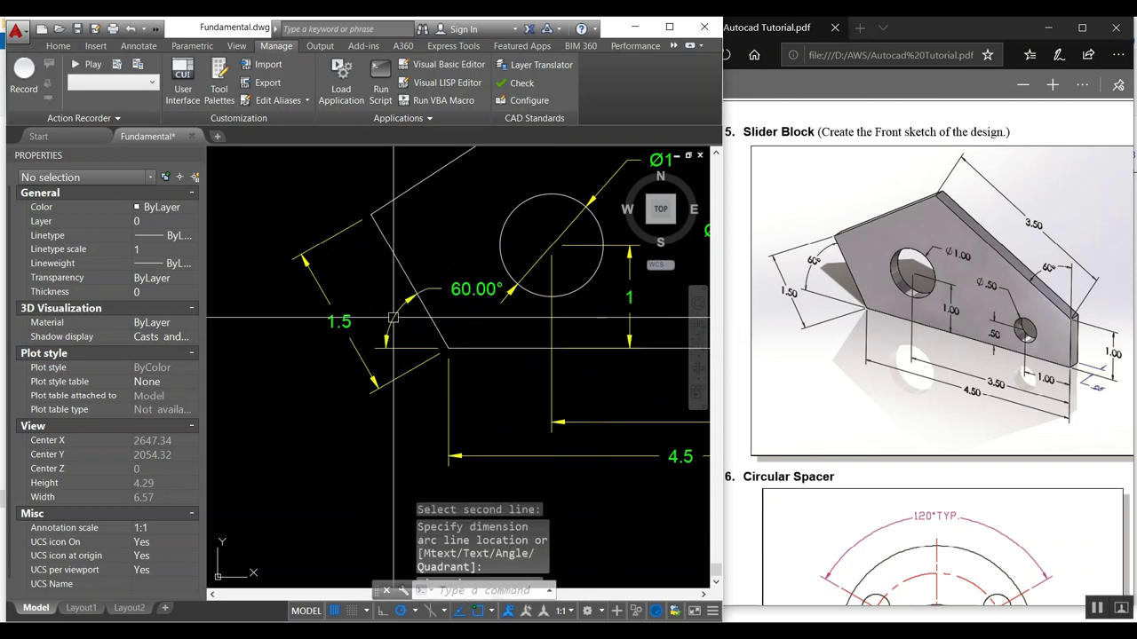
{"action": "left_click", "coordinate": [473, 293]}
{"action": "left_click", "coordinate": [477, 288]}
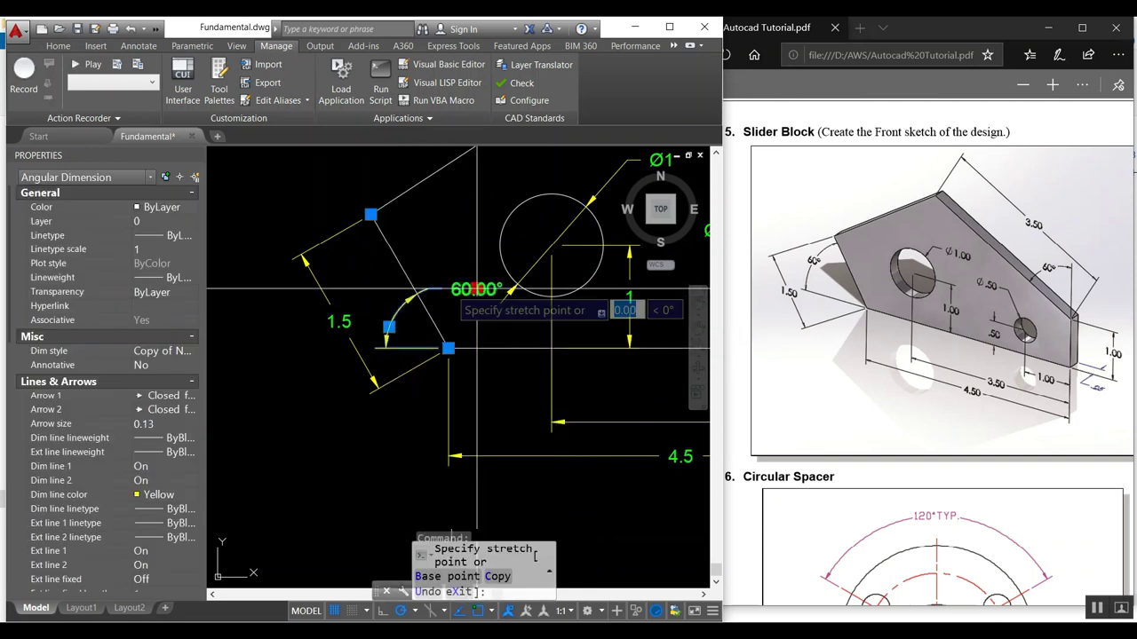
{"action": "left_click", "coordinate": [395, 317]}
{"action": "key", "text": "Escape"}
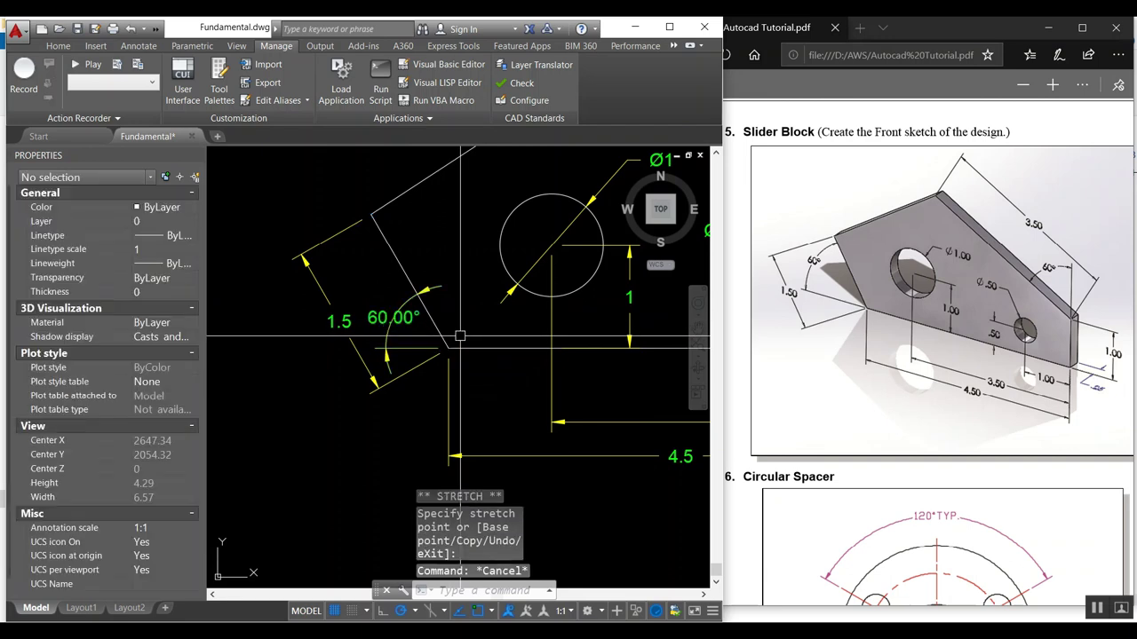
{"action": "scroll", "coordinate": [460, 336], "scroll_direction": "down", "scroll_amount": 5}
{"action": "scroll", "coordinate": [417, 373], "scroll_direction": "up", "scroll_amount": 2}
{"action": "scroll", "coordinate": [399, 395], "scroll_direction": "up", "scroll_amount": 1}
{"action": "scroll", "coordinate": [395, 403], "scroll_direction": "up", "scroll_amount": 1}
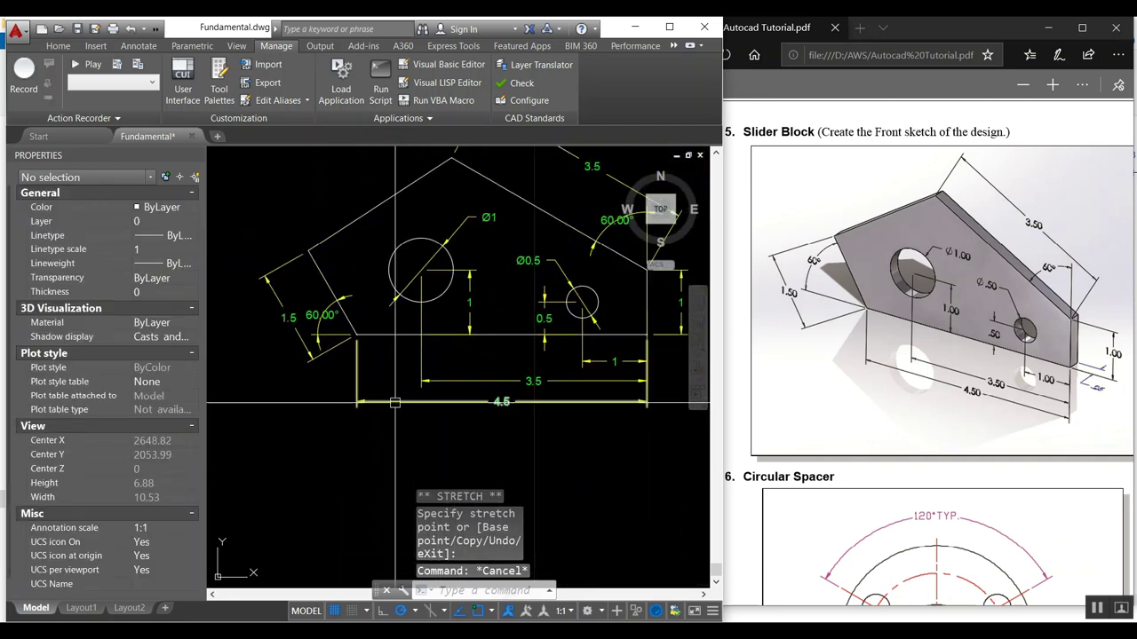
{"action": "scroll", "coordinate": [418, 368], "scroll_direction": "down", "scroll_amount": 2}
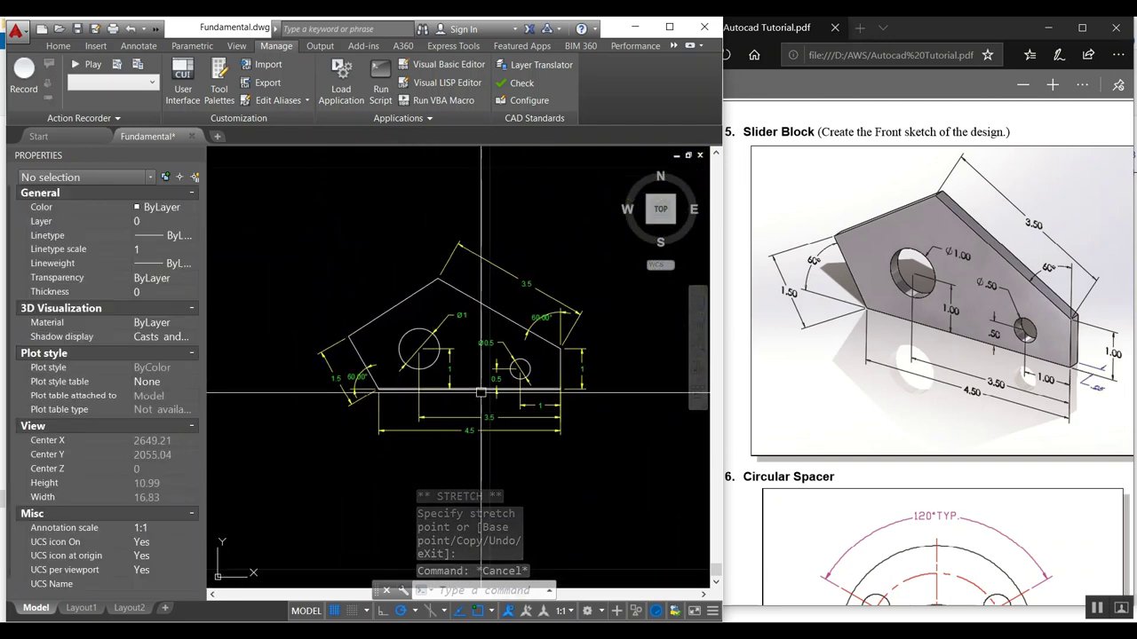
{"action": "scroll", "coordinate": [481, 392], "scroll_direction": "up", "scroll_amount": 2}
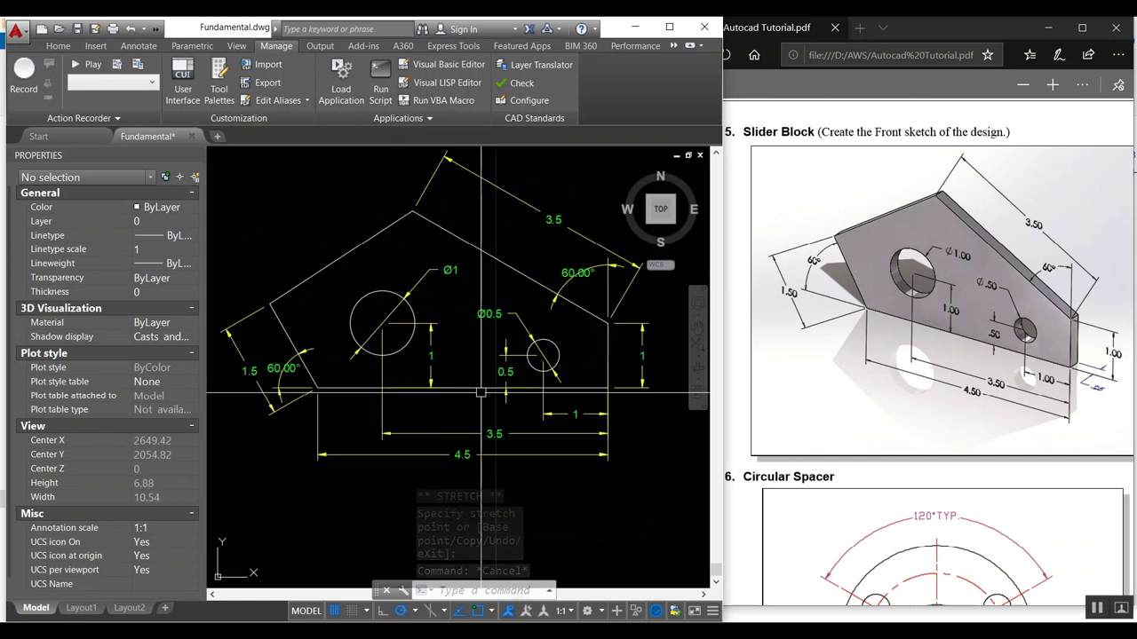
Keep the 1.5 edge dimension at 0.00 precision and stop suppressing trailing zeros so it reads 1.50
{"action": "left_click", "coordinate": [245, 371]}
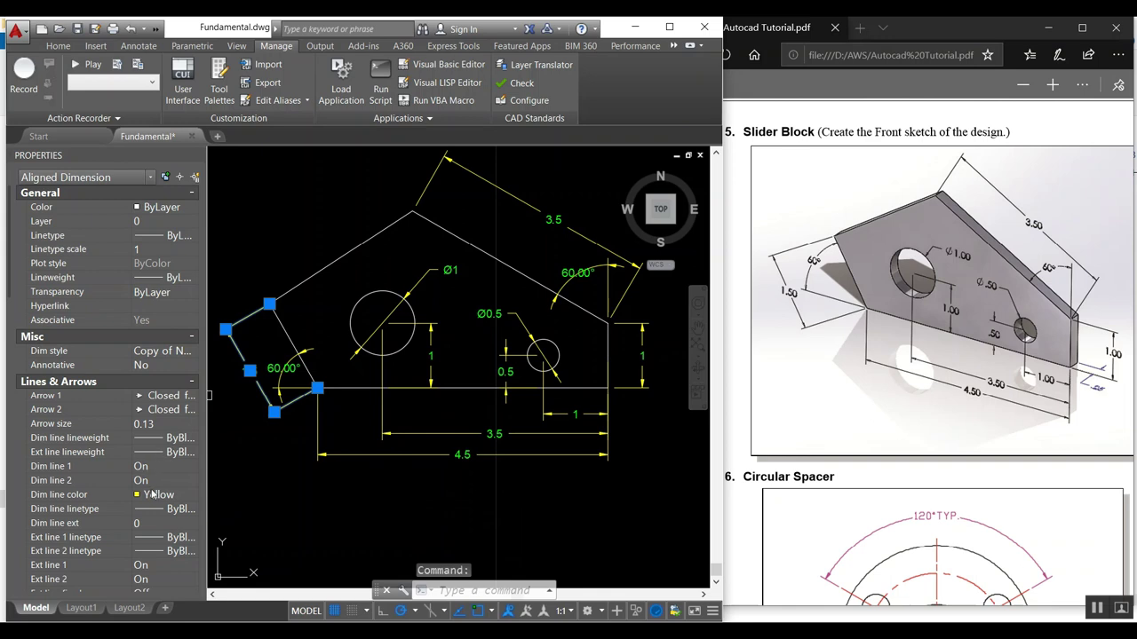
{"action": "scroll", "coordinate": [148, 466], "scroll_direction": "down", "scroll_amount": 3}
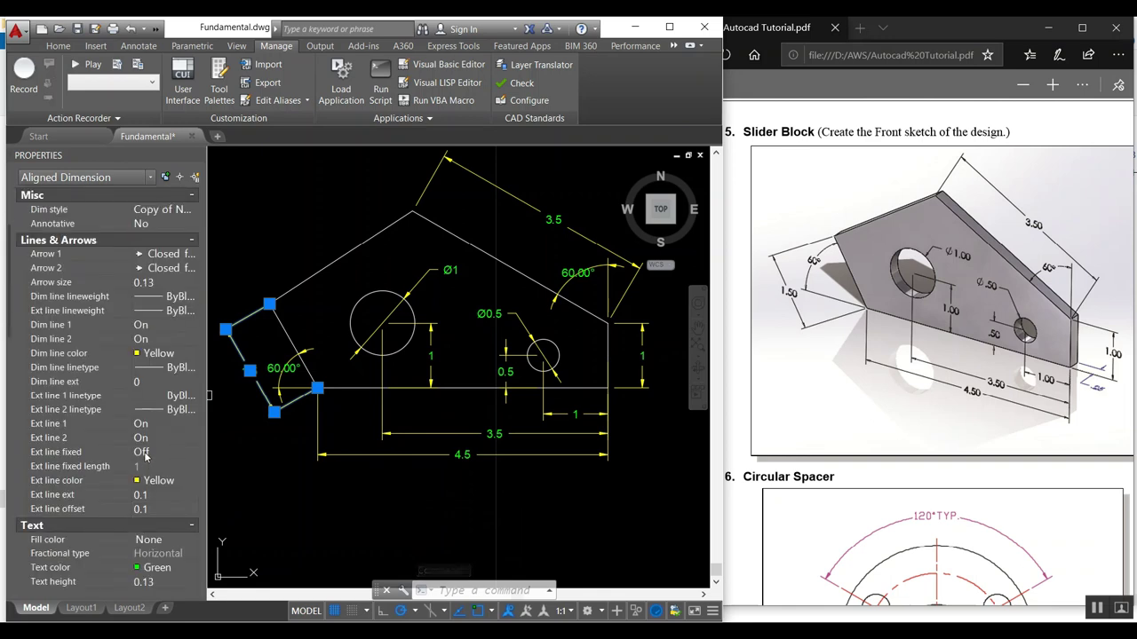
{"action": "scroll", "coordinate": [145, 455], "scroll_direction": "down", "scroll_amount": 3}
{"action": "scroll", "coordinate": [145, 456], "scroll_direction": "down", "scroll_amount": 2}
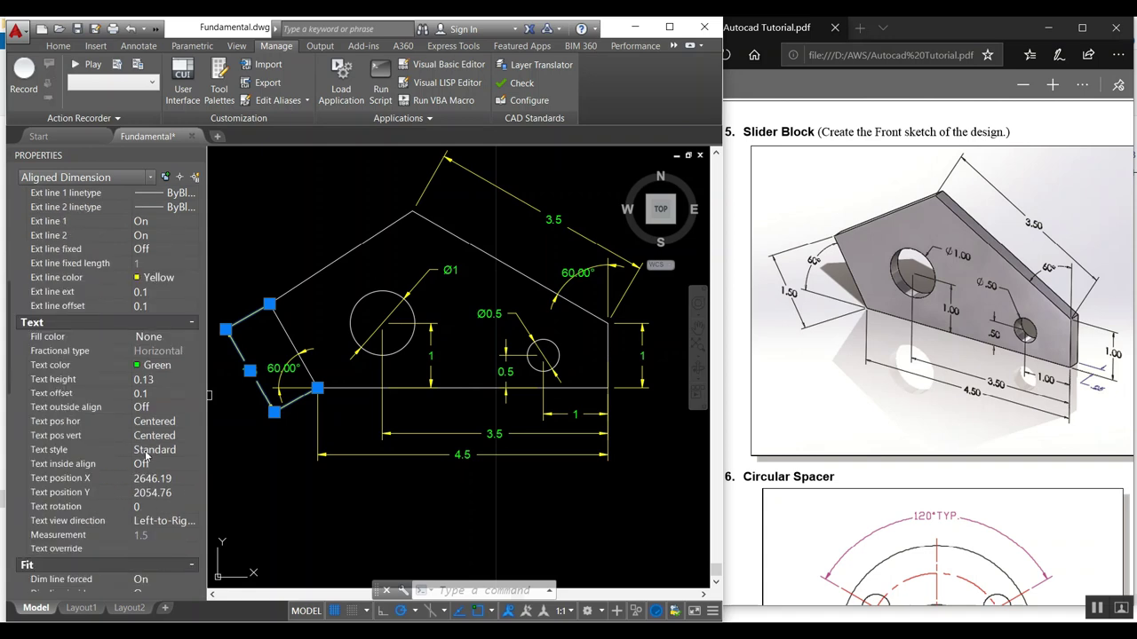
{"action": "scroll", "coordinate": [147, 451], "scroll_direction": "down", "scroll_amount": 3}
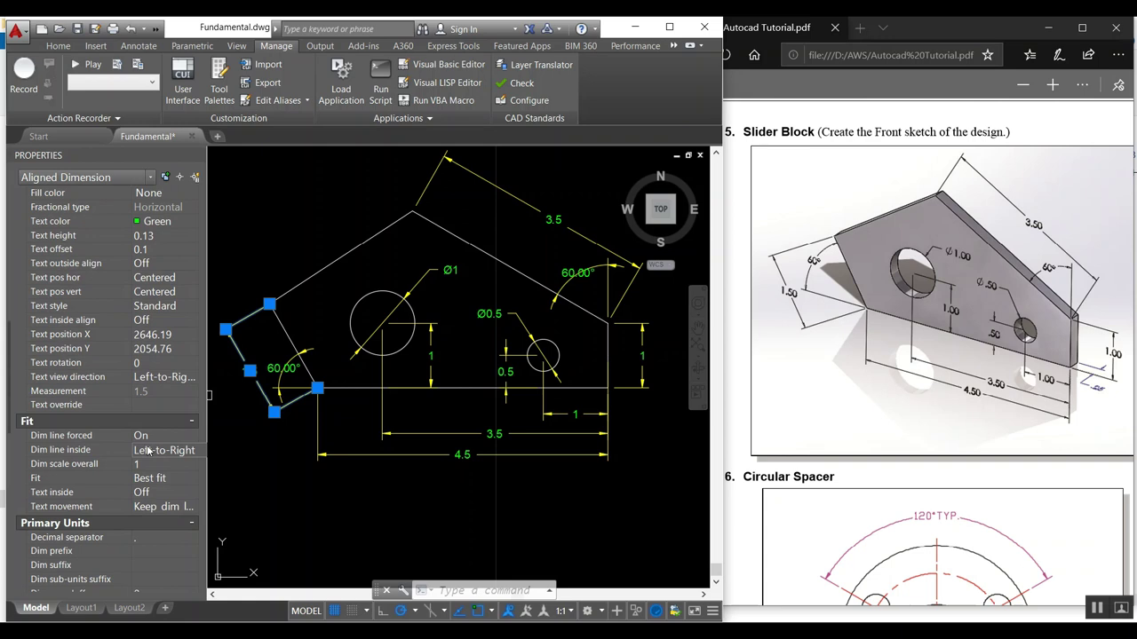
{"action": "scroll", "coordinate": [176, 423], "scroll_direction": "down", "scroll_amount": 3}
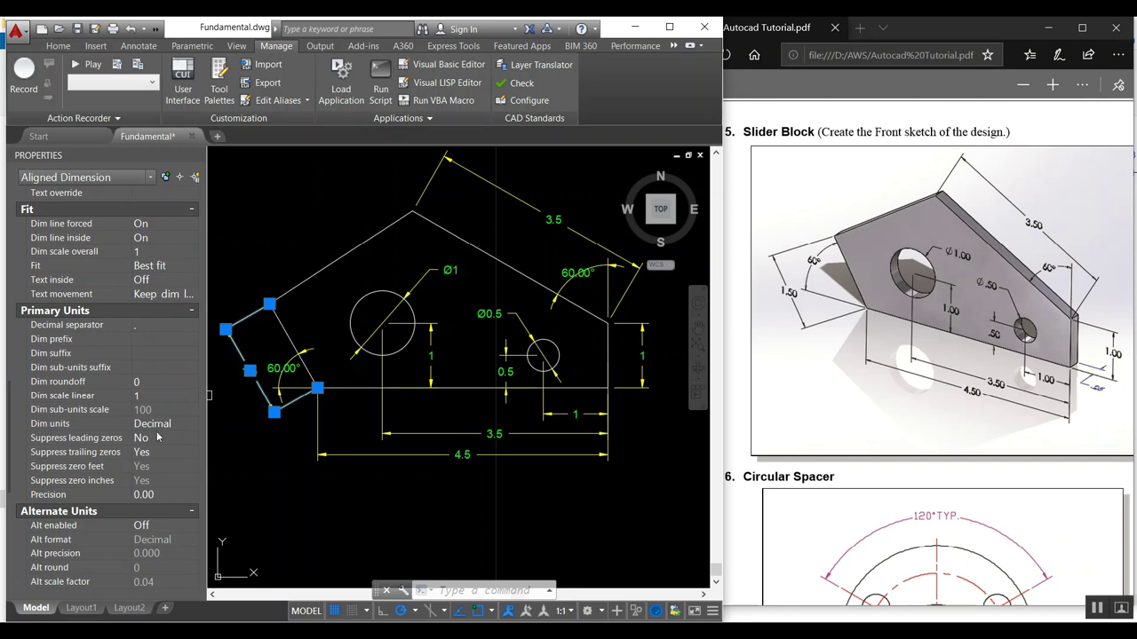
{"action": "left_click", "coordinate": [158, 497]}
{"action": "left_click", "coordinate": [157, 498]}
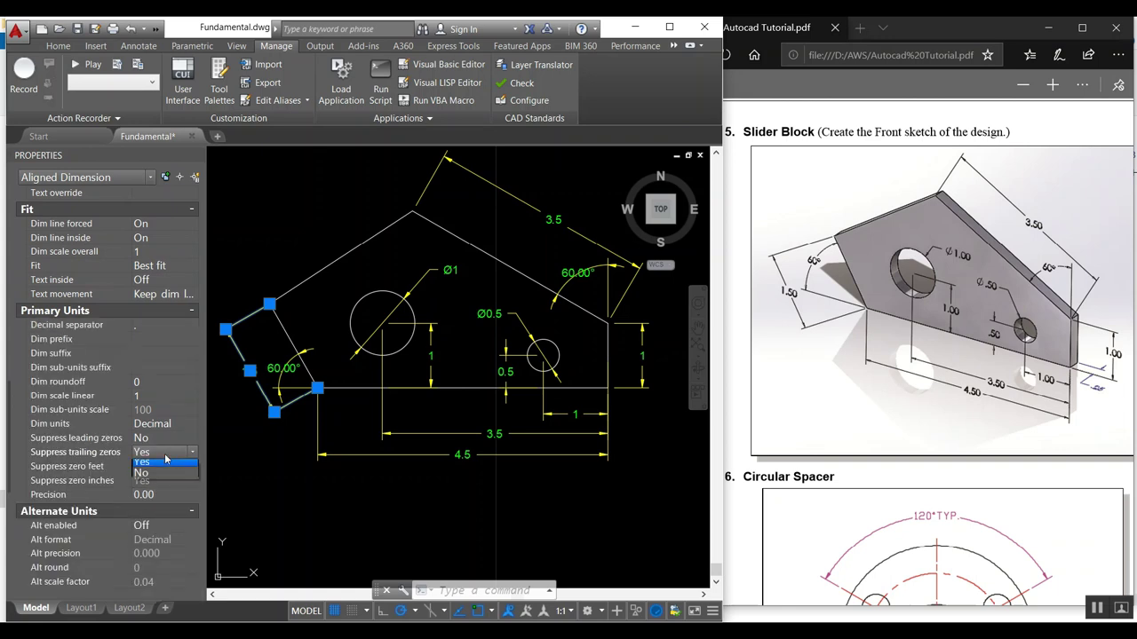
{"action": "left_click", "coordinate": [155, 479]}
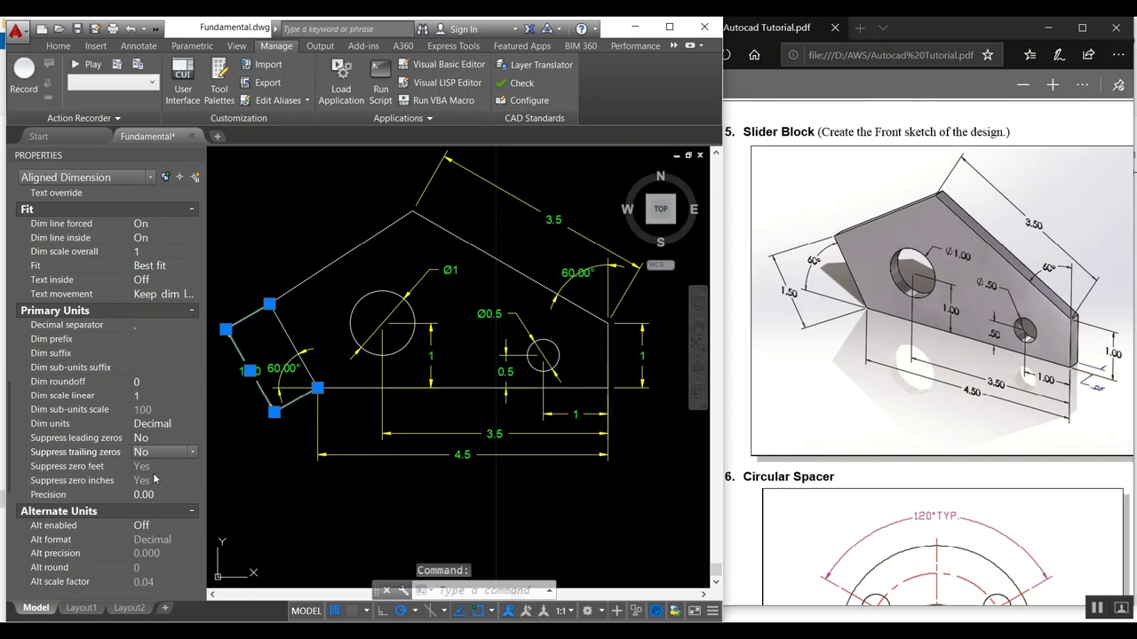
{"action": "key", "text": "Escape"}
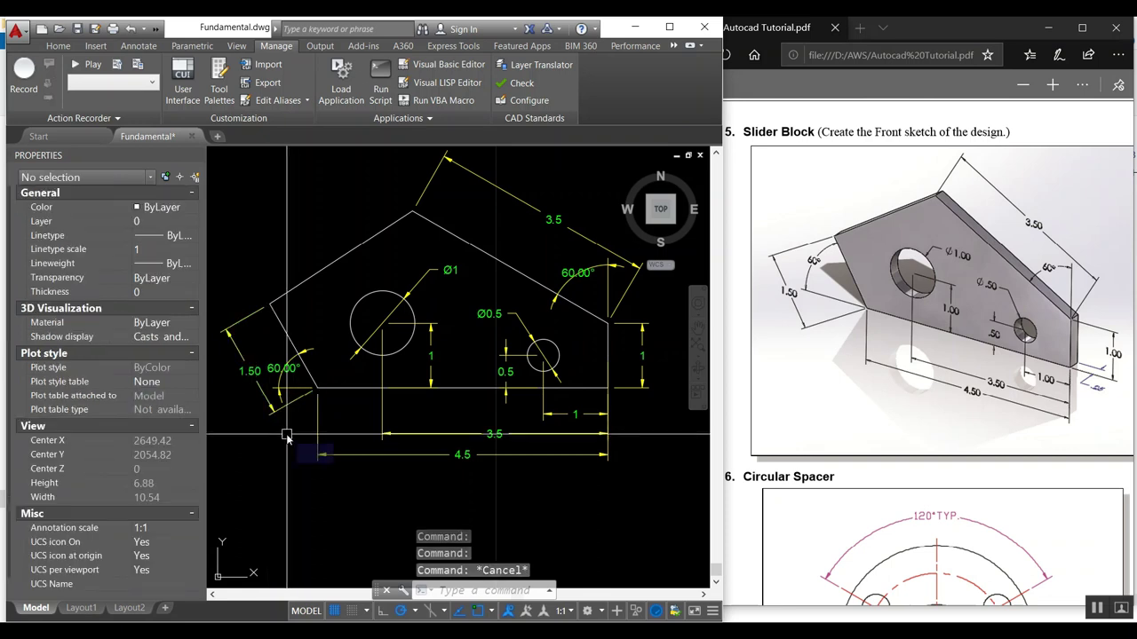
Match the 1.50 dimension's format onto the 3.5 and both 1 dimensions with MA
{"action": "type", "text": "ma"}
{"action": "key", "text": "Return"}
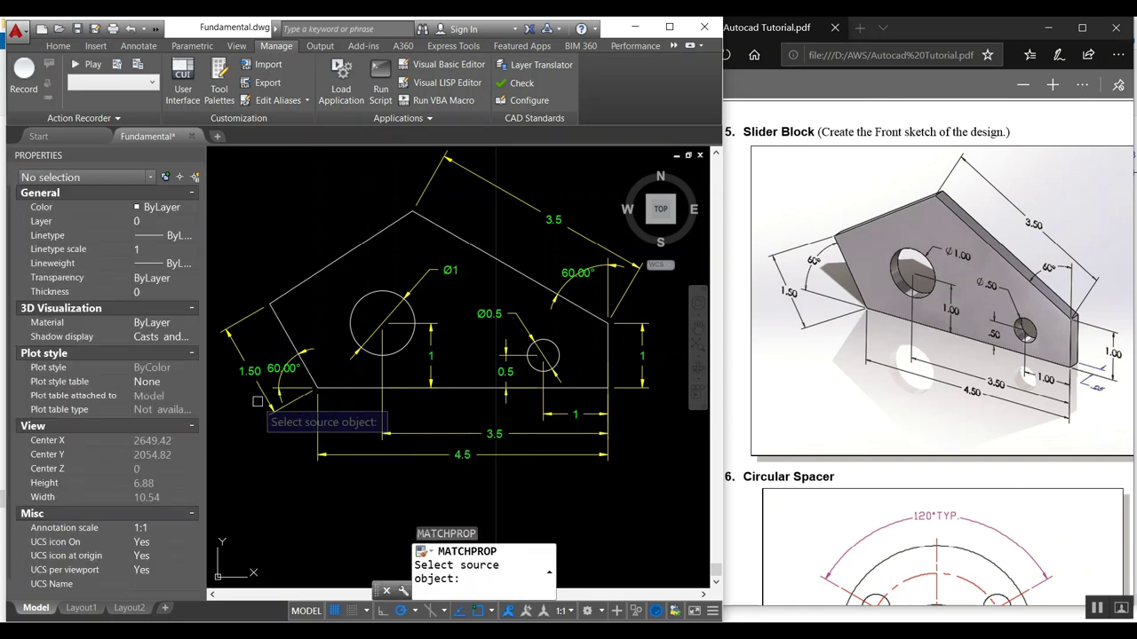
{"action": "left_click", "coordinate": [264, 397]}
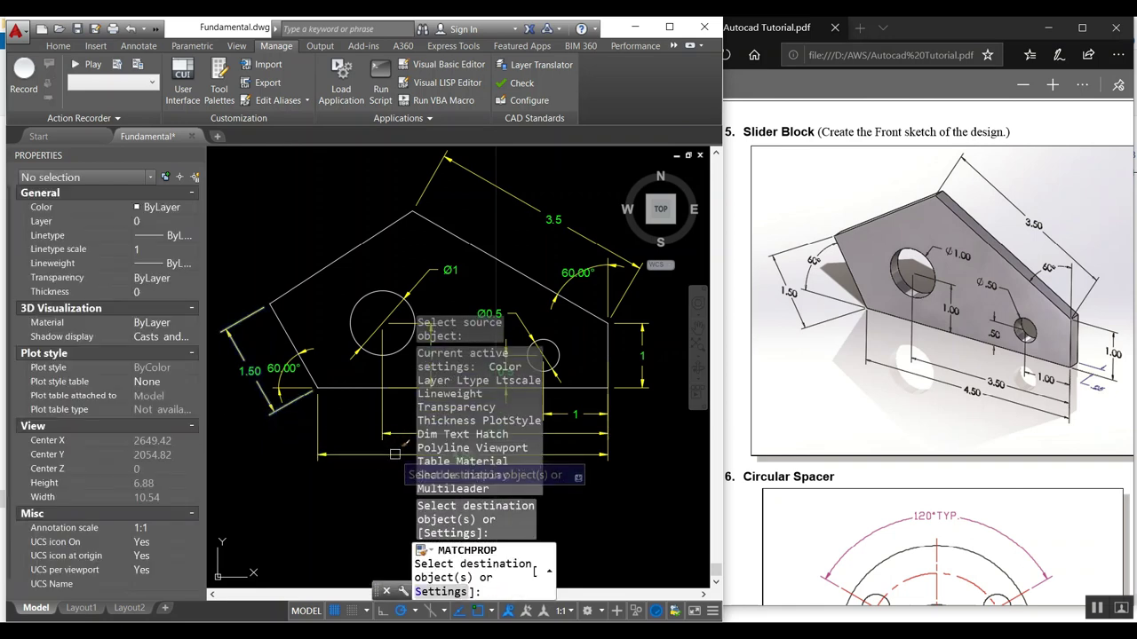
{"action": "scroll", "coordinate": [394, 454], "scroll_direction": "down", "scroll_amount": 4}
{"action": "middle_click_drag", "start_coordinate": [390, 431], "coordinate": [391, 342]}
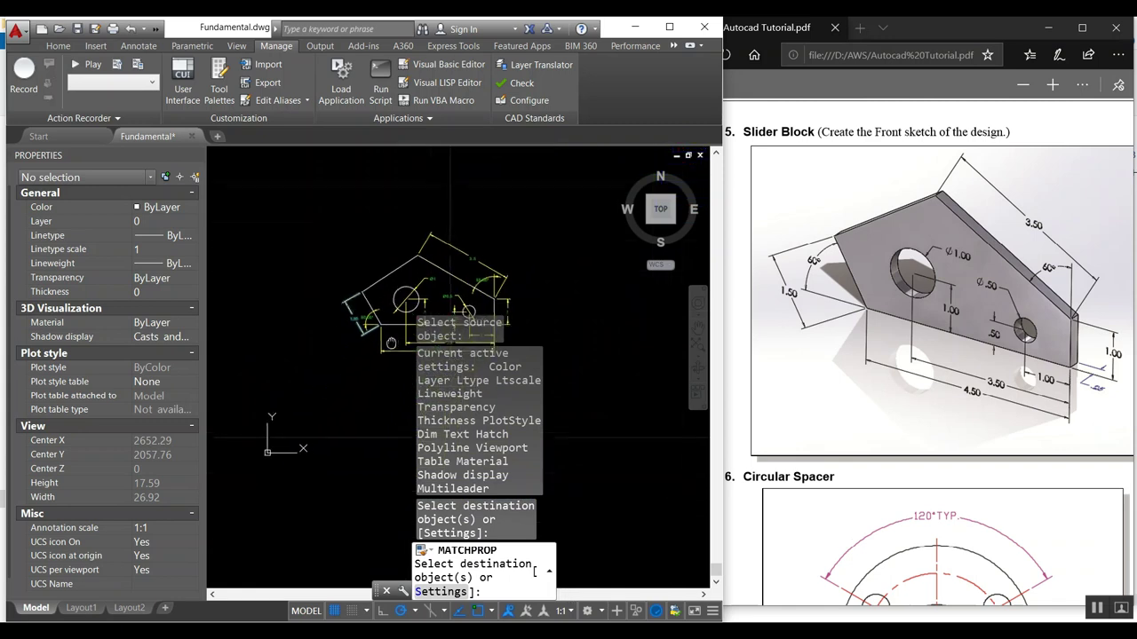
{"action": "scroll", "coordinate": [450, 258], "scroll_direction": "up", "scroll_amount": 2}
{"action": "scroll", "coordinate": [450, 257], "scroll_direction": "up", "scroll_amount": 2}
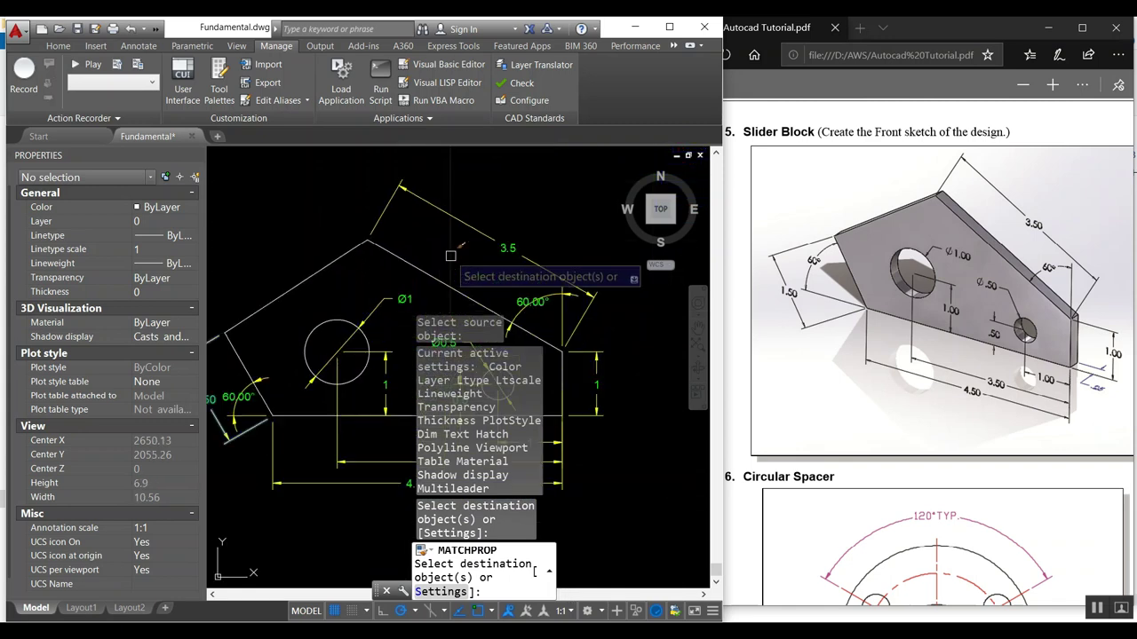
{"action": "left_click", "coordinate": [511, 251]}
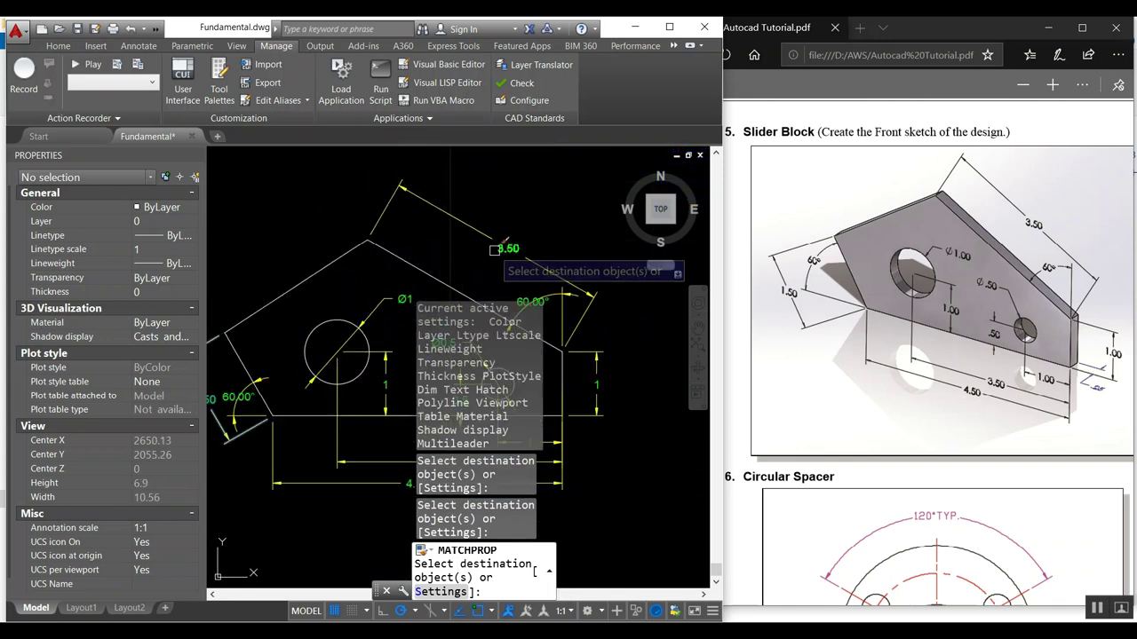
{"action": "left_click", "coordinate": [595, 384]}
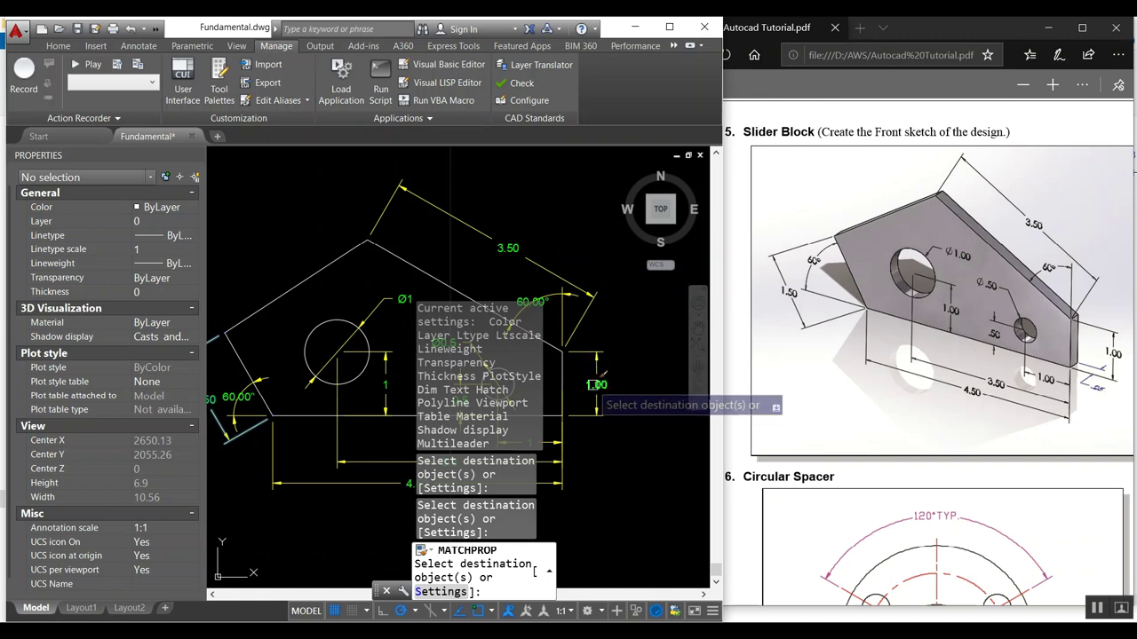
{"action": "left_click", "coordinate": [387, 370]}
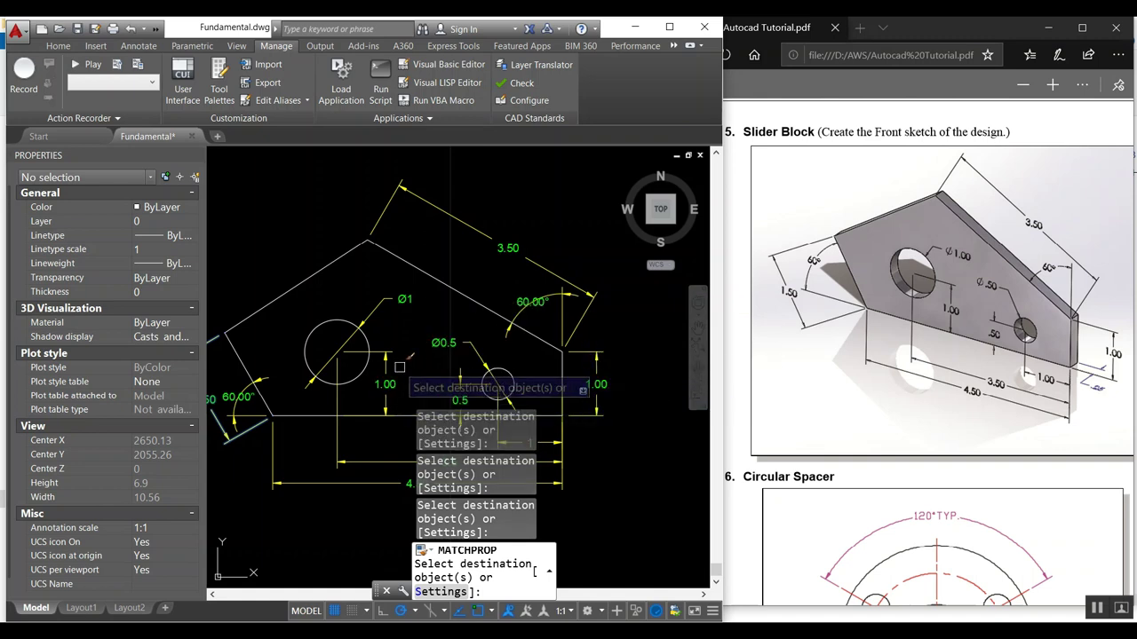
Match the two-decimal format onto the Ø0.5, Ø1, 0.5, 4.5 and lower 1 dimensions
{"action": "middle_click_drag", "start_coordinate": [399, 366], "coordinate": [391, 328]}
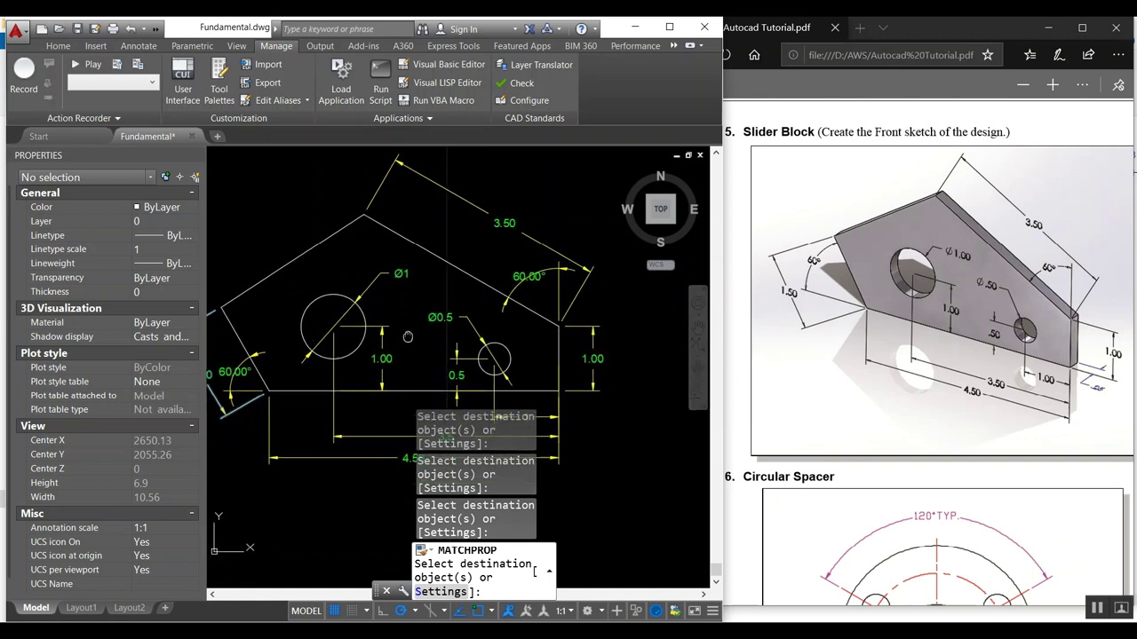
{"action": "left_click", "coordinate": [442, 303]}
{"action": "left_click", "coordinate": [404, 266]}
{"action": "mouse_move", "coordinate": [407, 339]}
{"action": "middle_mouse_down"}
{"action": "mouse_move", "coordinate": [399, 304]}
{"action": "mouse_move", "coordinate": [453, 289]}
{"action": "middle_mouse_up"}
{"action": "left_click", "coordinate": [444, 319]}
{"action": "left_click", "coordinate": [453, 357]}
{"action": "left_click", "coordinate": [515, 338]}
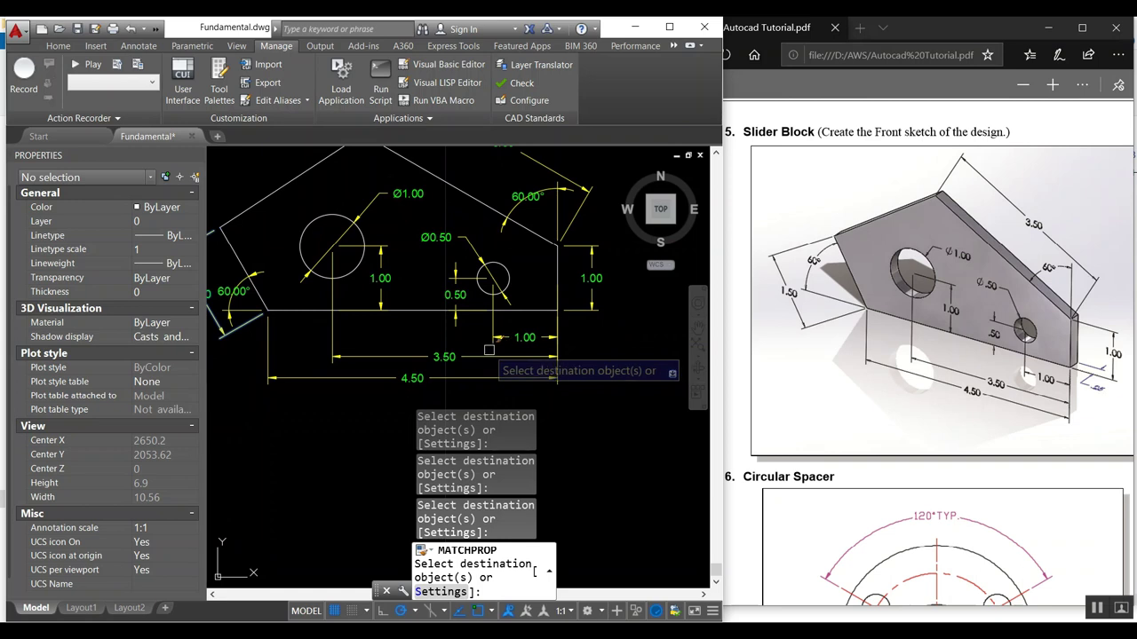
{"action": "key", "text": "Return"}
Set the left 60° angle dimension's angle precision to 0 decimal places
{"action": "left_click", "coordinate": [236, 294]}
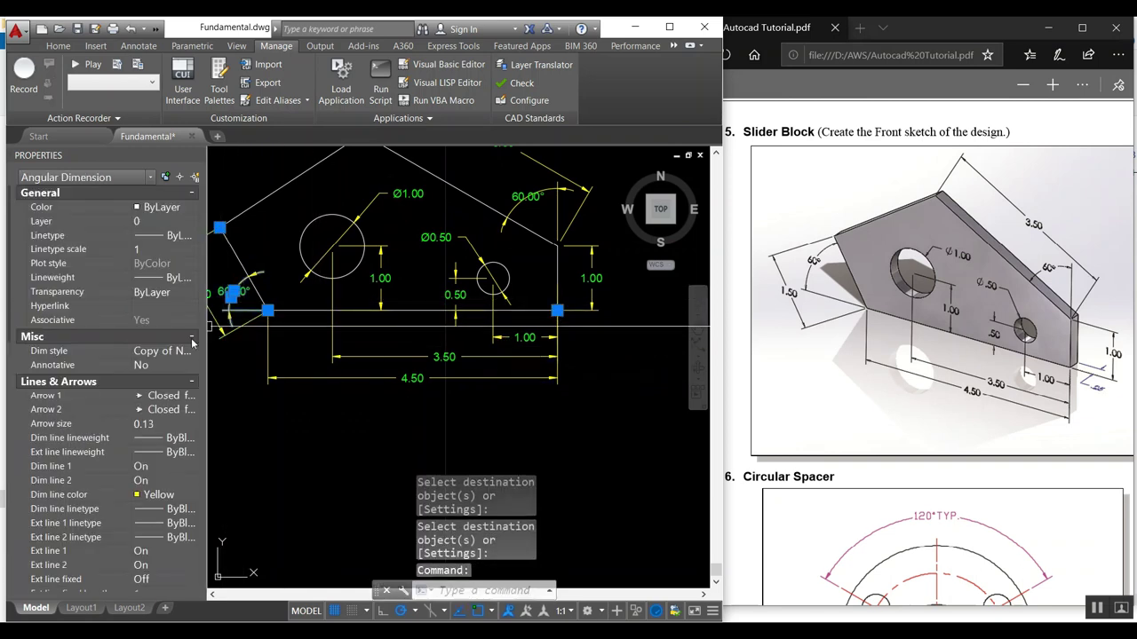
{"action": "scroll", "coordinate": [156, 552], "scroll_direction": "down", "scroll_amount": 5}
{"action": "scroll", "coordinate": [147, 516], "scroll_direction": "down", "scroll_amount": 5}
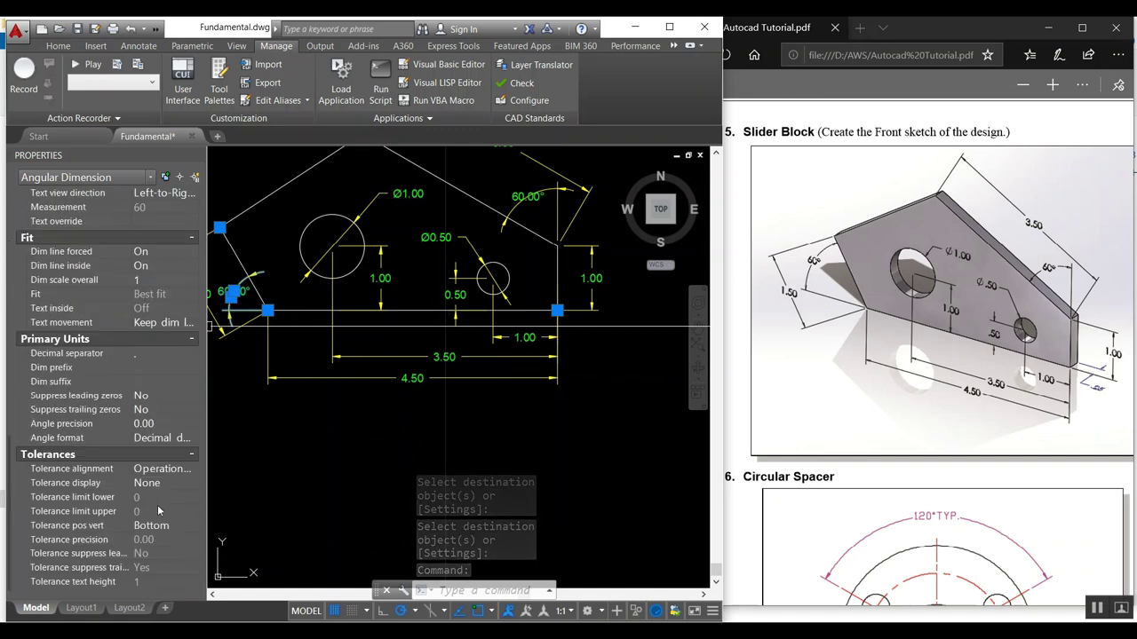
{"action": "scroll", "coordinate": [158, 487], "scroll_direction": "up", "scroll_amount": 5}
{"action": "scroll", "coordinate": [158, 484], "scroll_direction": "down", "scroll_amount": 2}
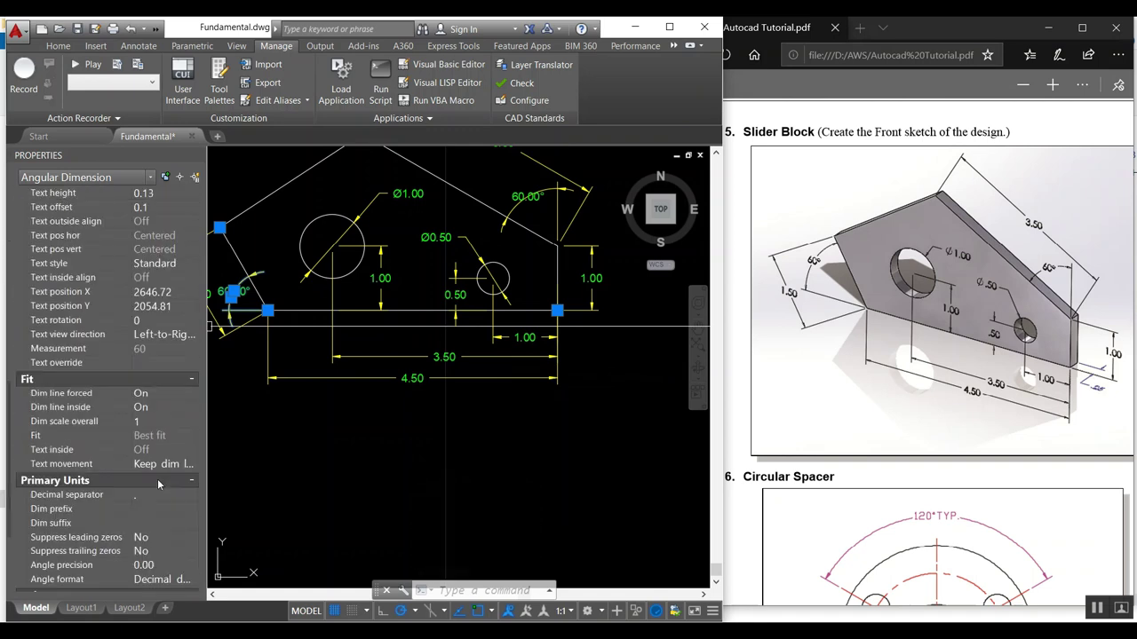
{"action": "left_click", "coordinate": [162, 566]}
{"action": "left_click", "coordinate": [163, 565]}
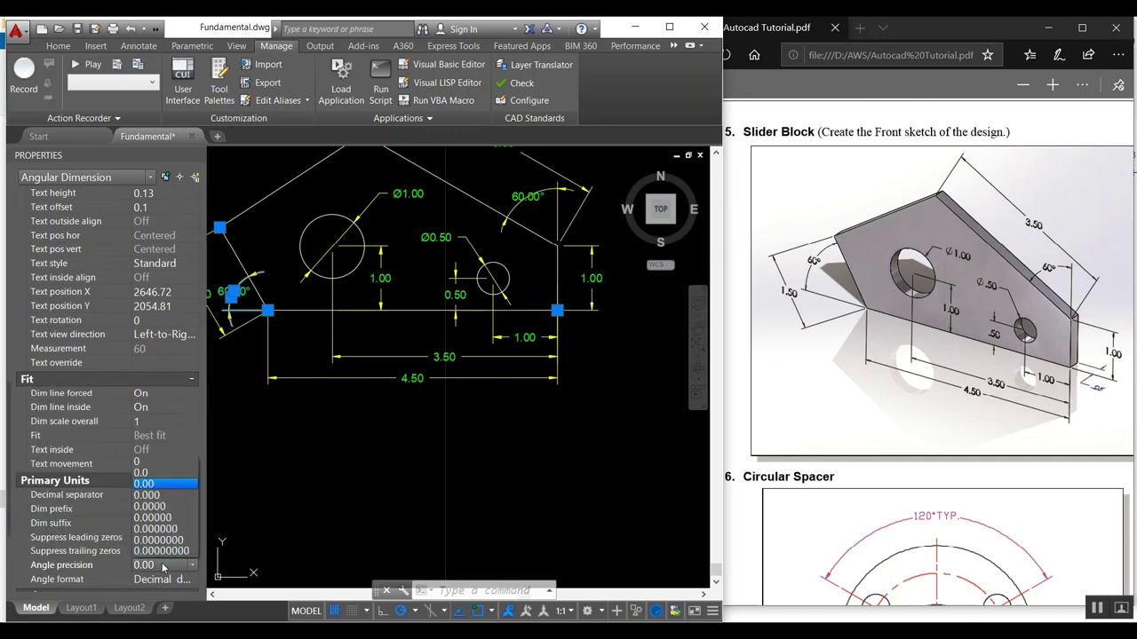
{"action": "left_click", "coordinate": [156, 463]}
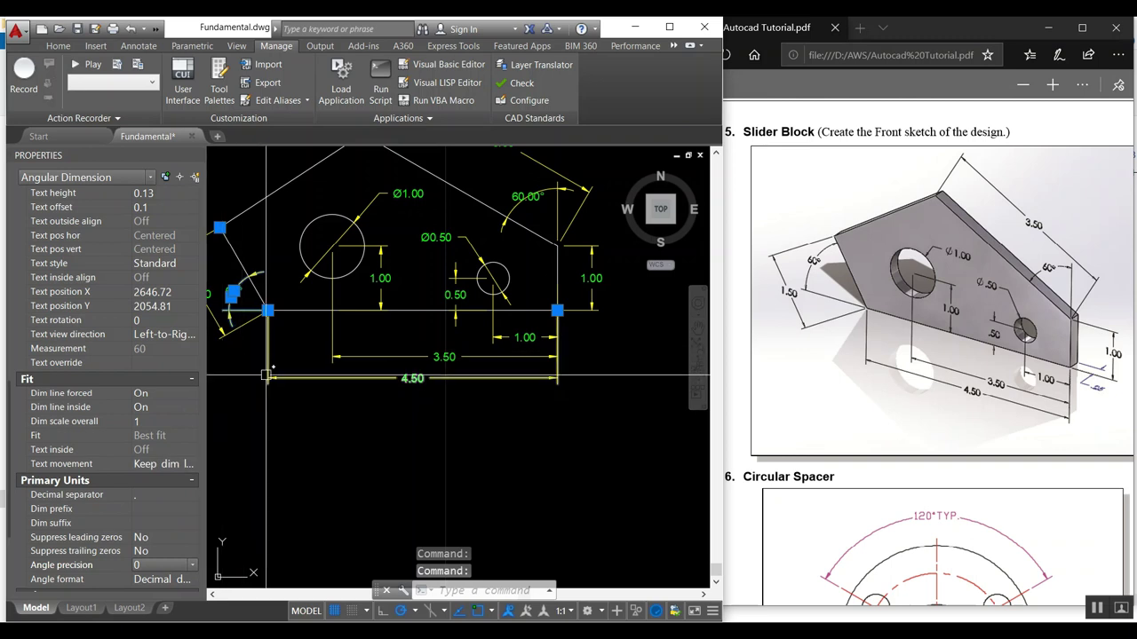
{"action": "key", "text": "Escape"}
Copy the left angle's whole-degree format to the other 60° angle dimension
{"action": "type", "text": "ma"}
{"action": "key", "text": "Return"}
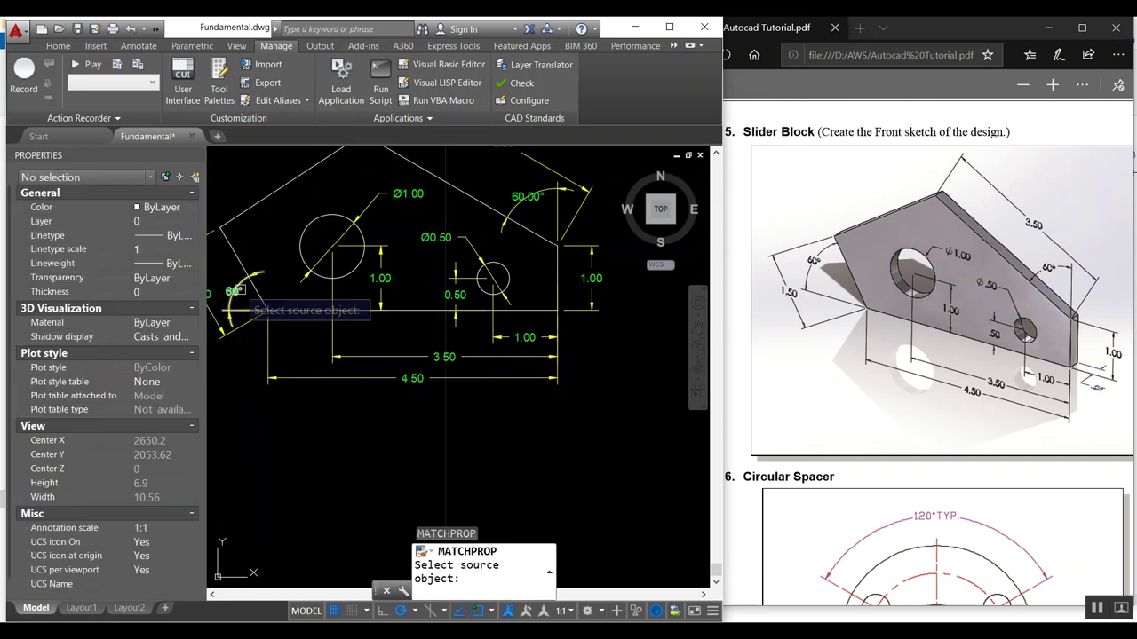
{"action": "left_click", "coordinate": [258, 273]}
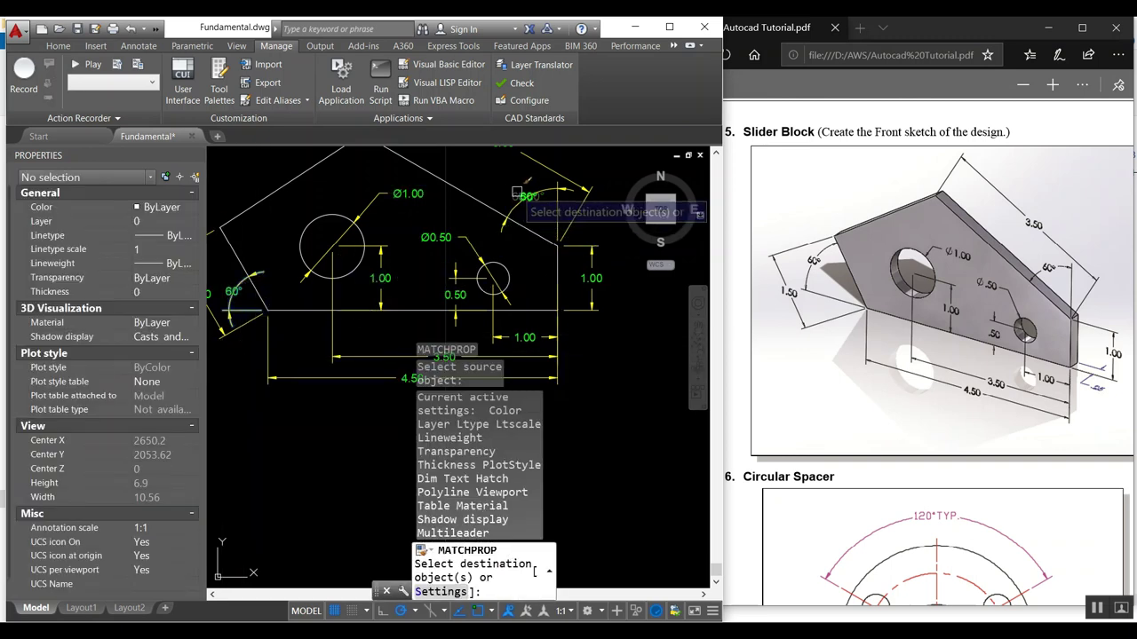
{"action": "key", "text": "Escape"}
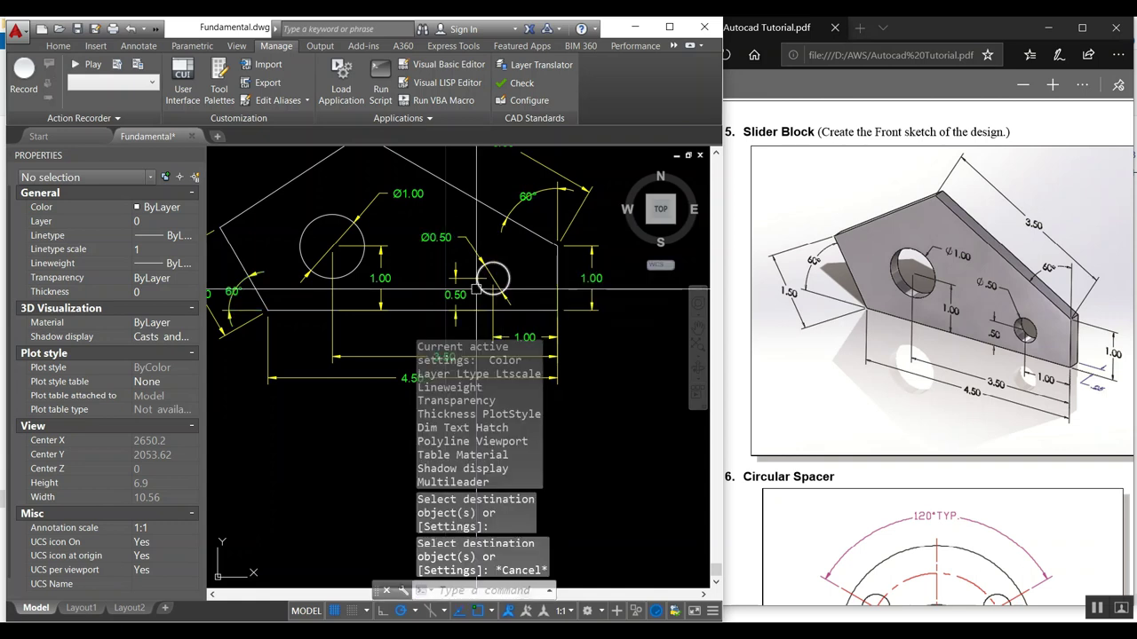
{"action": "left_click", "coordinate": [456, 293]}
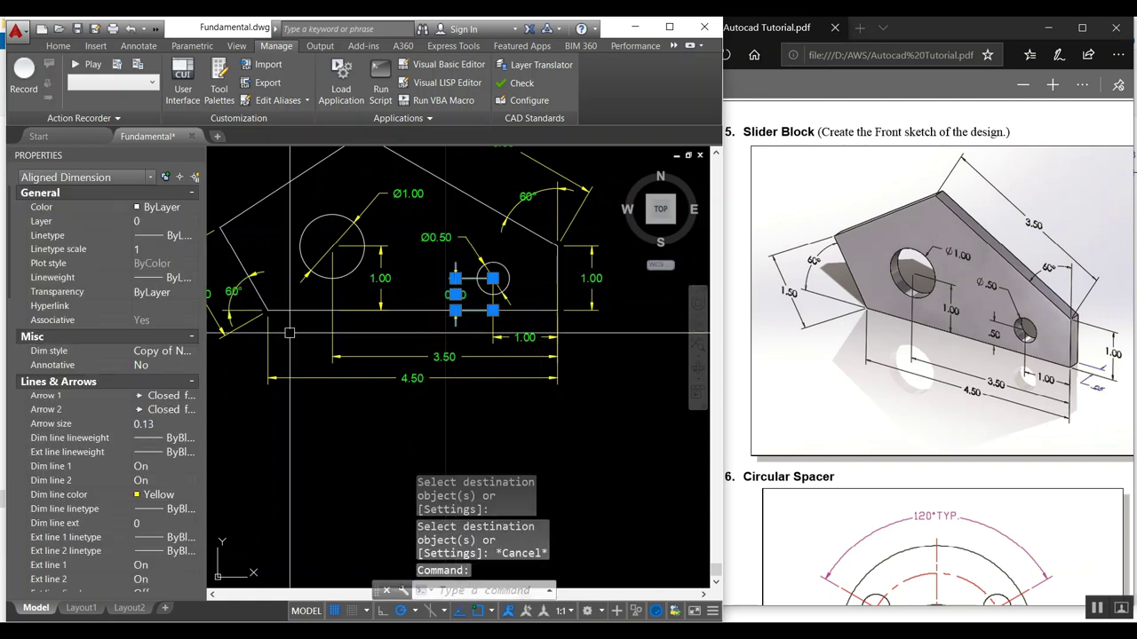
Suppress the leading zero on the small hole's 0.50 dimension so it reads .50
{"action": "scroll", "coordinate": [175, 466], "scroll_direction": "down", "scroll_amount": 8}
{"action": "scroll", "coordinate": [175, 466], "scroll_direction": "down", "scroll_amount": 5}
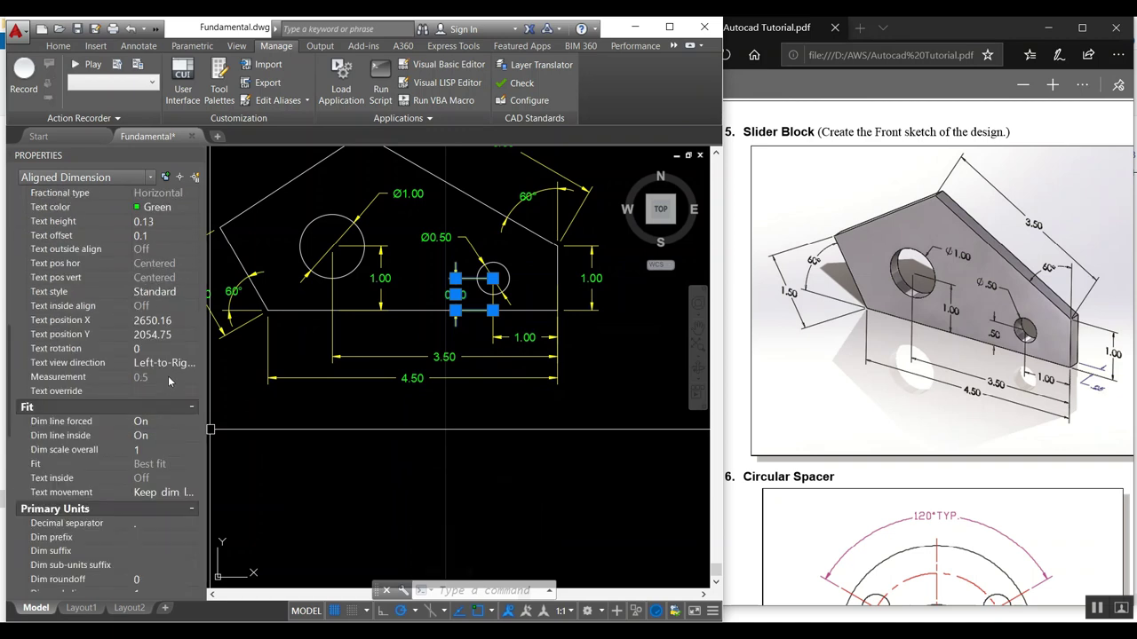
{"action": "scroll", "coordinate": [167, 378], "scroll_direction": "down", "scroll_amount": 5}
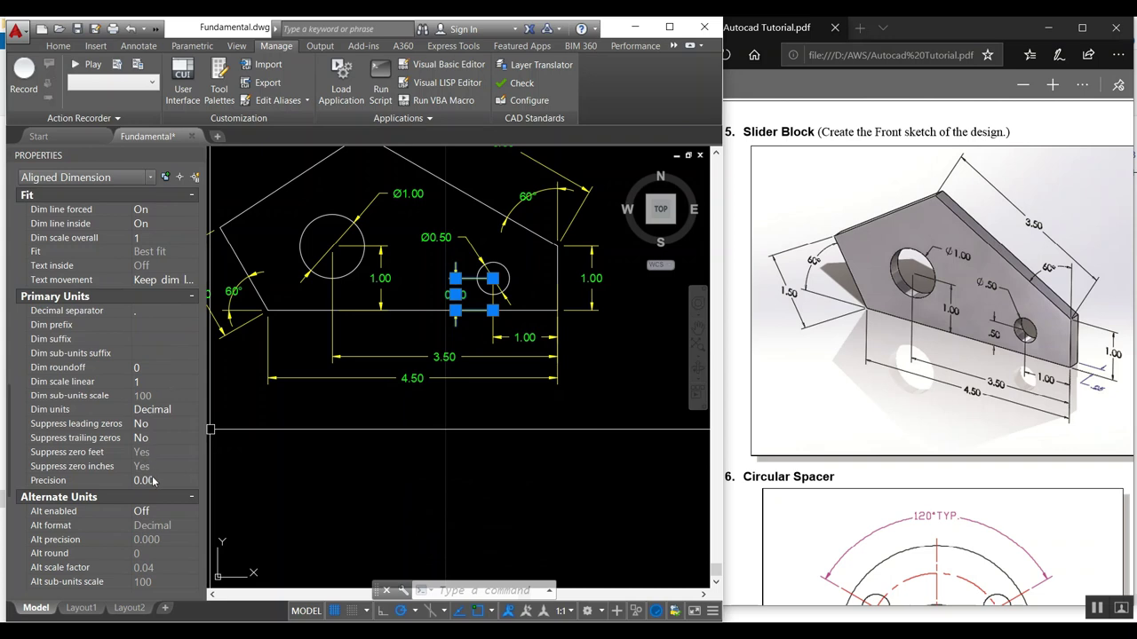
{"action": "left_click", "coordinate": [162, 427]}
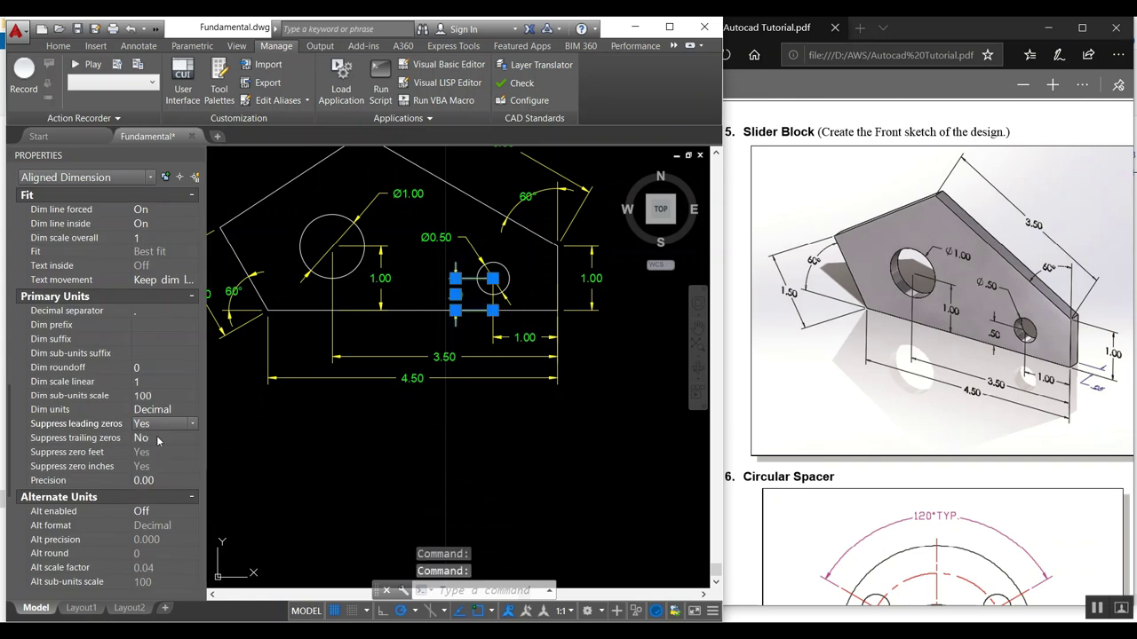
{"action": "key", "text": "Escape"}
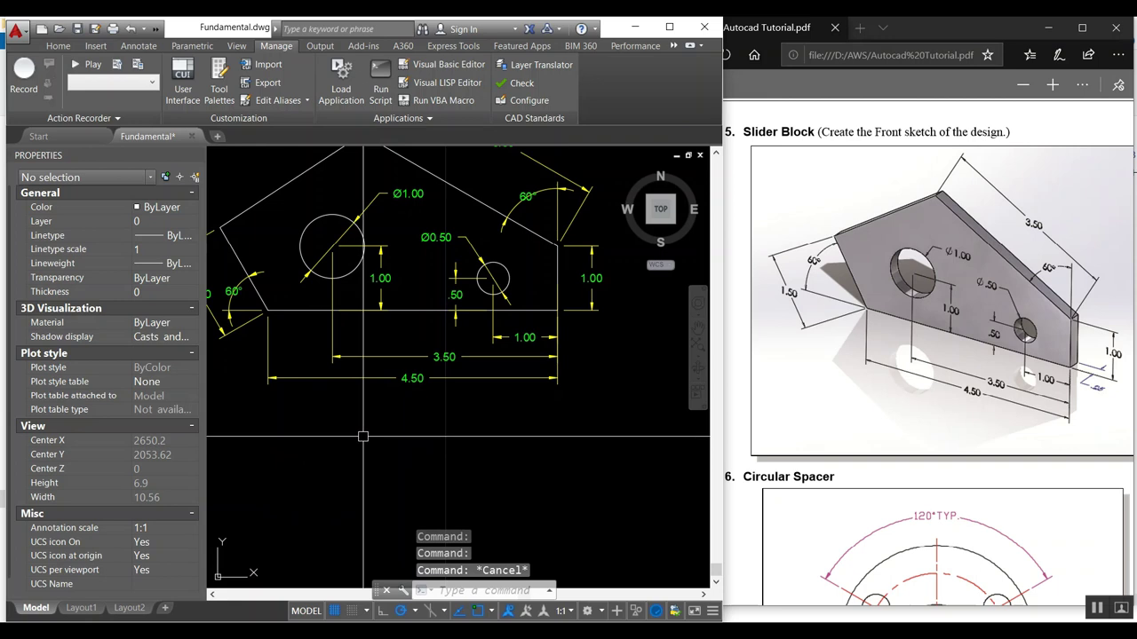
Suppress the leading zero on the Ø0.50 diameter dimension so it reads Ø.50
{"action": "left_click", "coordinate": [497, 284]}
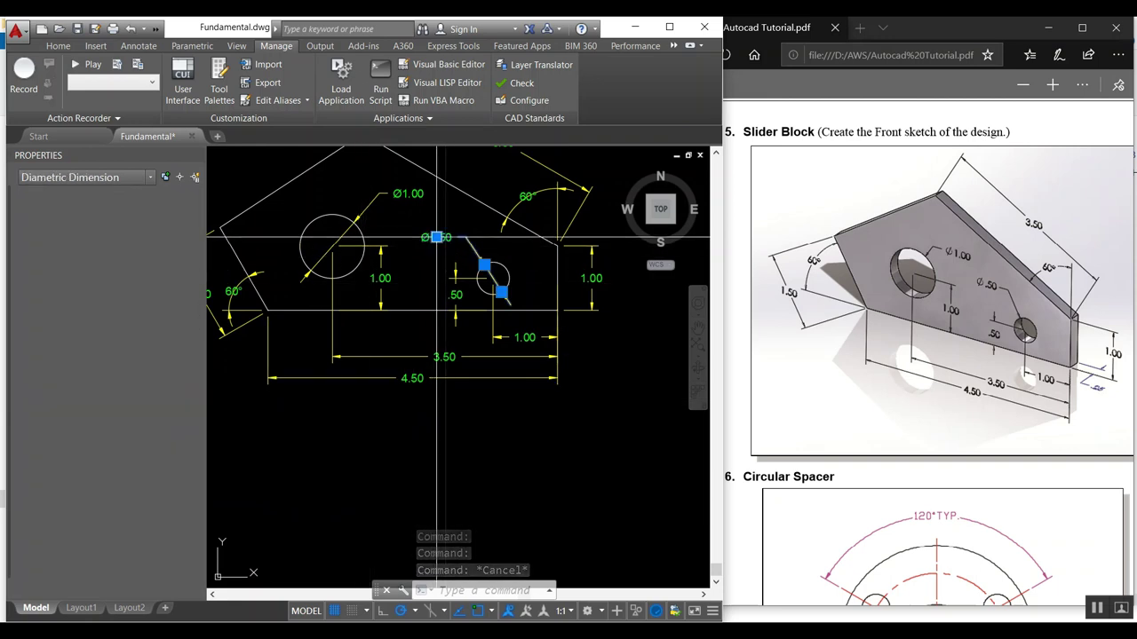
{"action": "scroll", "coordinate": [162, 483], "scroll_direction": "down", "scroll_amount": 5}
{"action": "scroll", "coordinate": [160, 481], "scroll_direction": "down", "scroll_amount": 5}
{"action": "scroll", "coordinate": [160, 481], "scroll_direction": "down", "scroll_amount": 5}
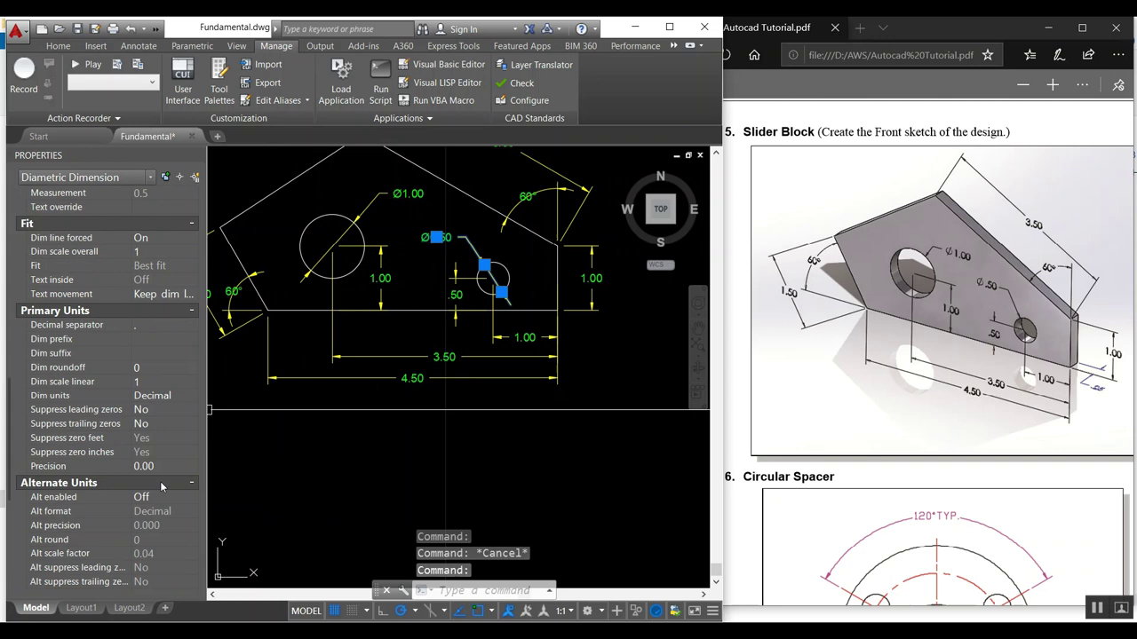
{"action": "left_click", "coordinate": [160, 412]}
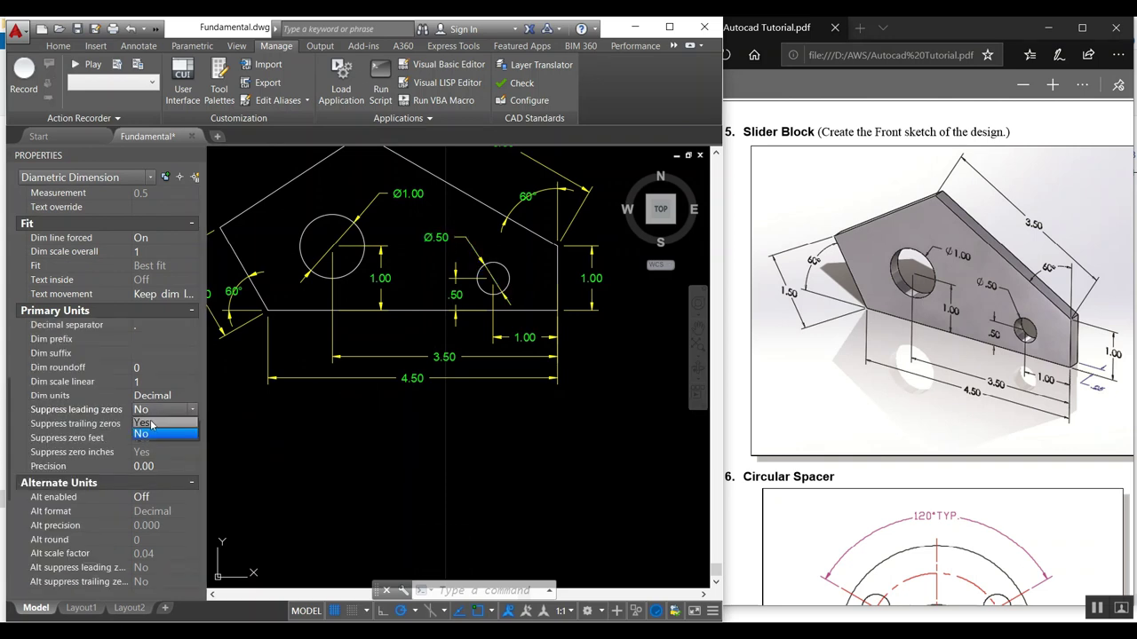
{"action": "left_click", "coordinate": [151, 424]}
{"action": "key", "text": "Escape"}
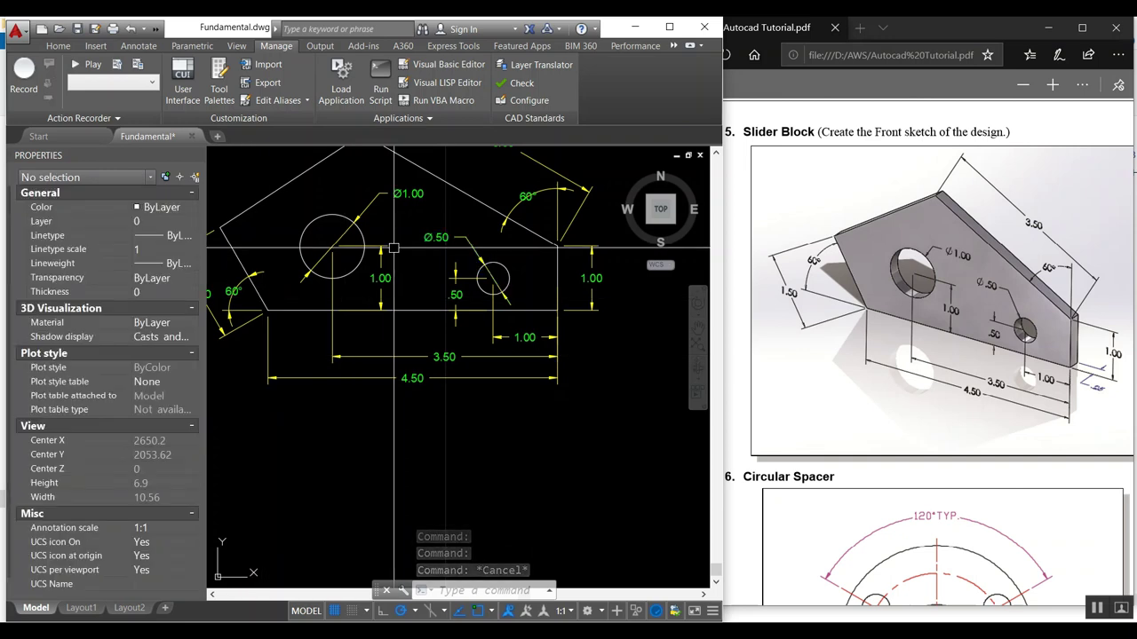
Explode a dimension near the small hole and erase a stray line
{"action": "mouse_move", "coordinate": [437, 272]}
{"action": "middle_mouse_down"}
{"action": "mouse_move", "coordinate": [465, 312]}
{"action": "mouse_move", "coordinate": [480, 382]}
{"action": "mouse_move", "coordinate": [475, 346]}
{"action": "middle_mouse_up"}
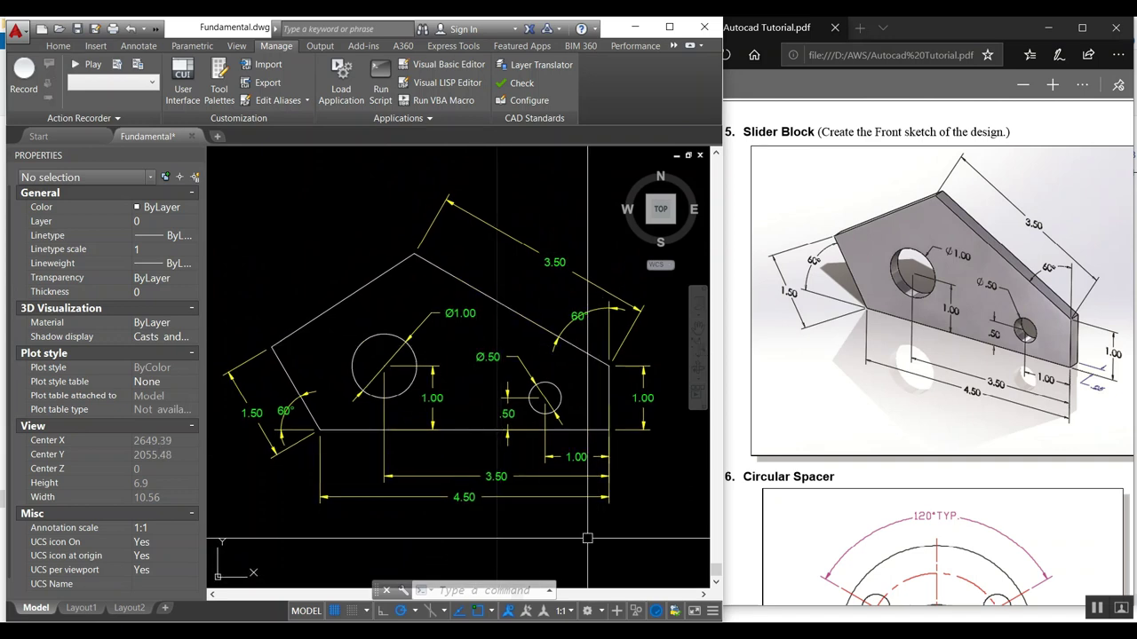
{"action": "key", "text": "Return"}
{"action": "left_click", "coordinate": [432, 382]}
{"action": "key", "text": "Return"}
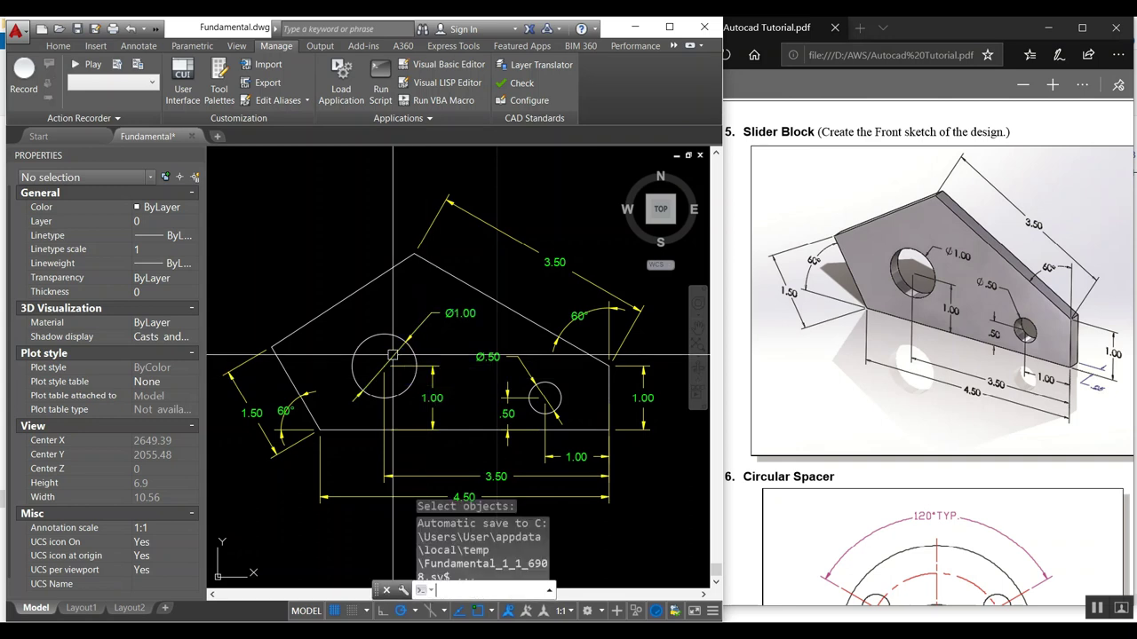
{"action": "type", "text": "e"}
{"action": "key", "text": "Return"}
{"action": "left_click", "coordinate": [356, 400]}
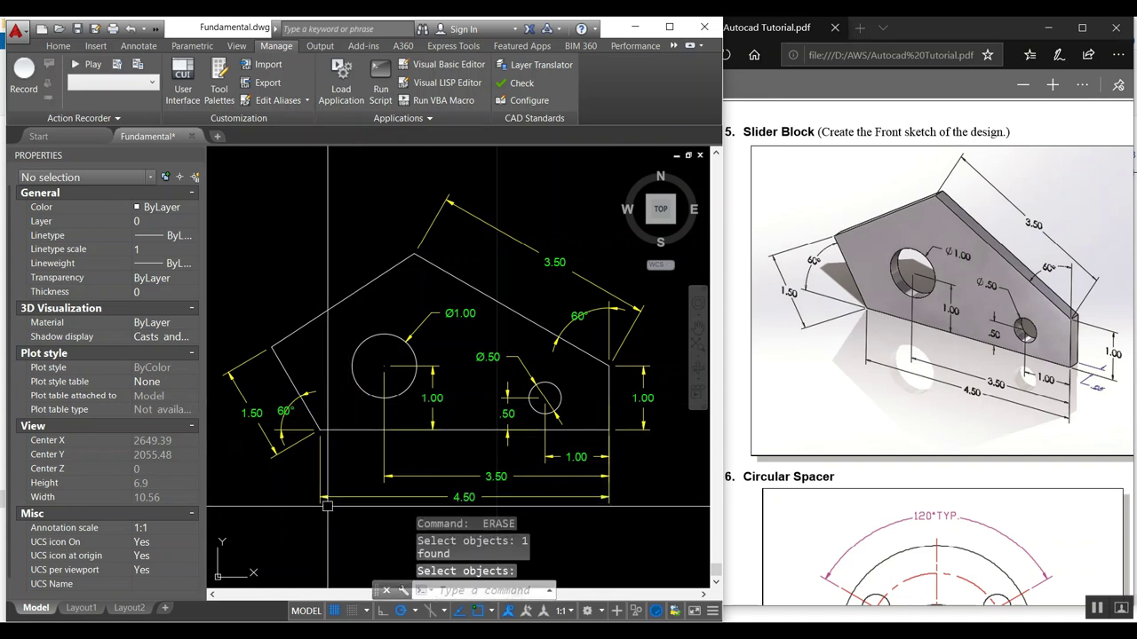
{"action": "key", "text": "Return"}
Explode the Ø.50 dimension and erase three leftover pieces around the small circle
{"action": "type", "text": "x"}
{"action": "key", "text": "Return"}
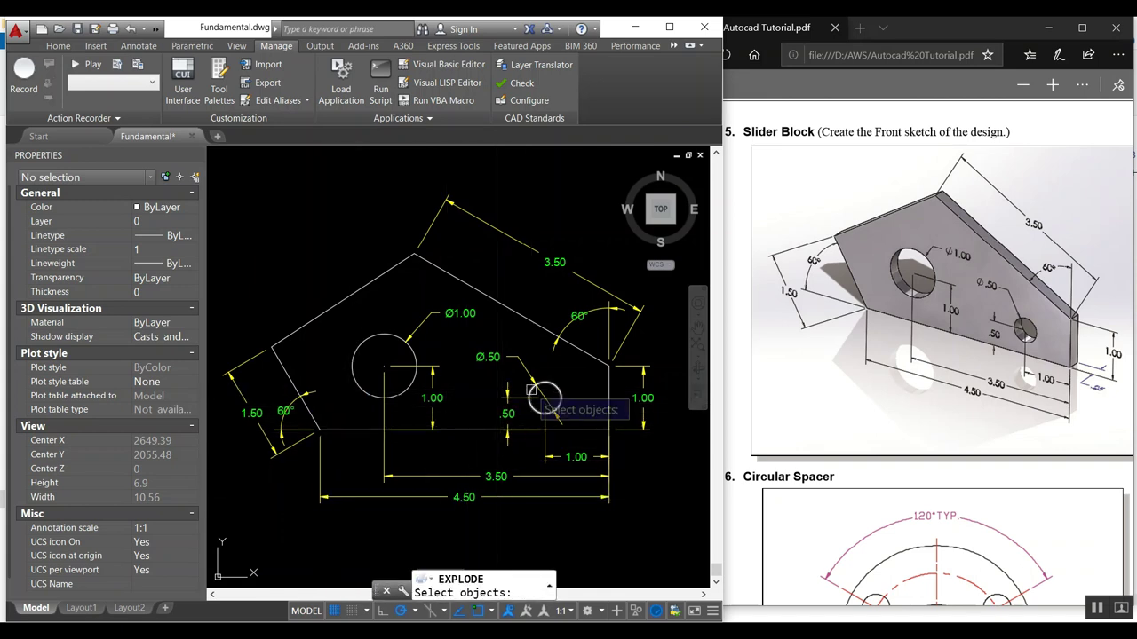
{"action": "left_click", "coordinate": [525, 369]}
{"action": "key", "text": "Return"}
{"action": "type", "text": "e"}
{"action": "key", "text": "Return"}
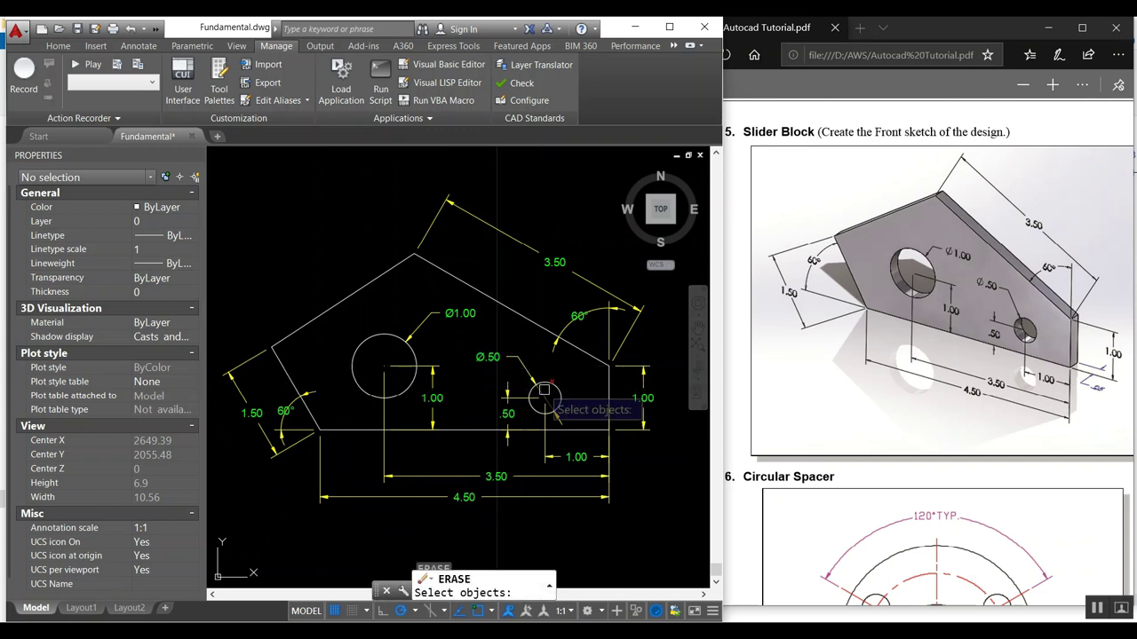
{"action": "left_click", "coordinate": [544, 397]}
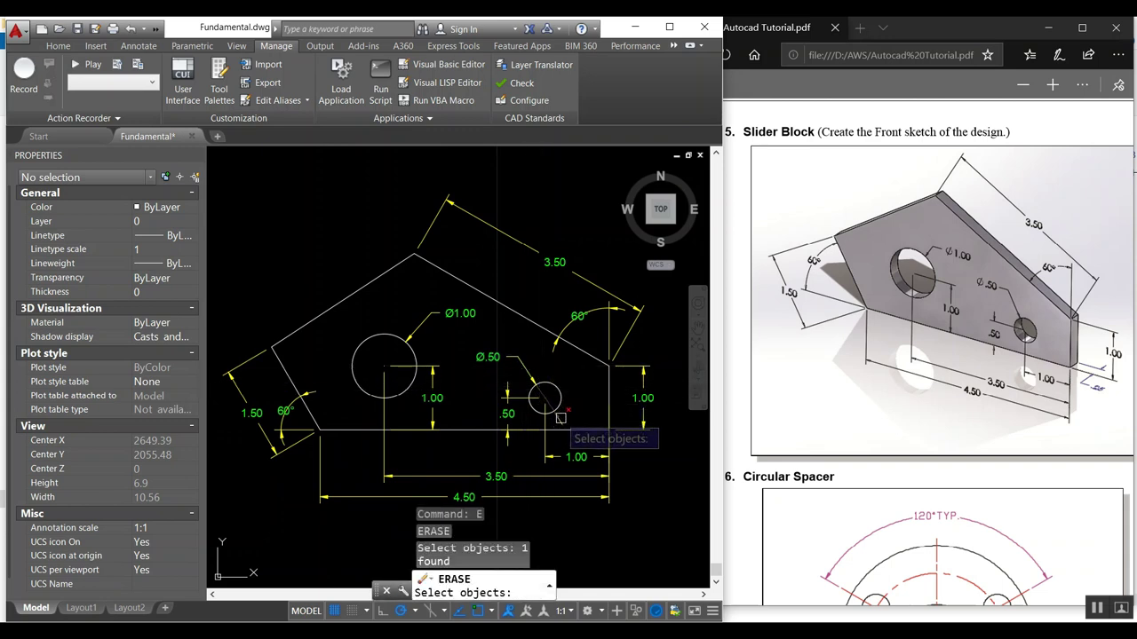
{"action": "left_click", "coordinate": [533, 375]}
{"action": "left_click", "coordinate": [546, 404]}
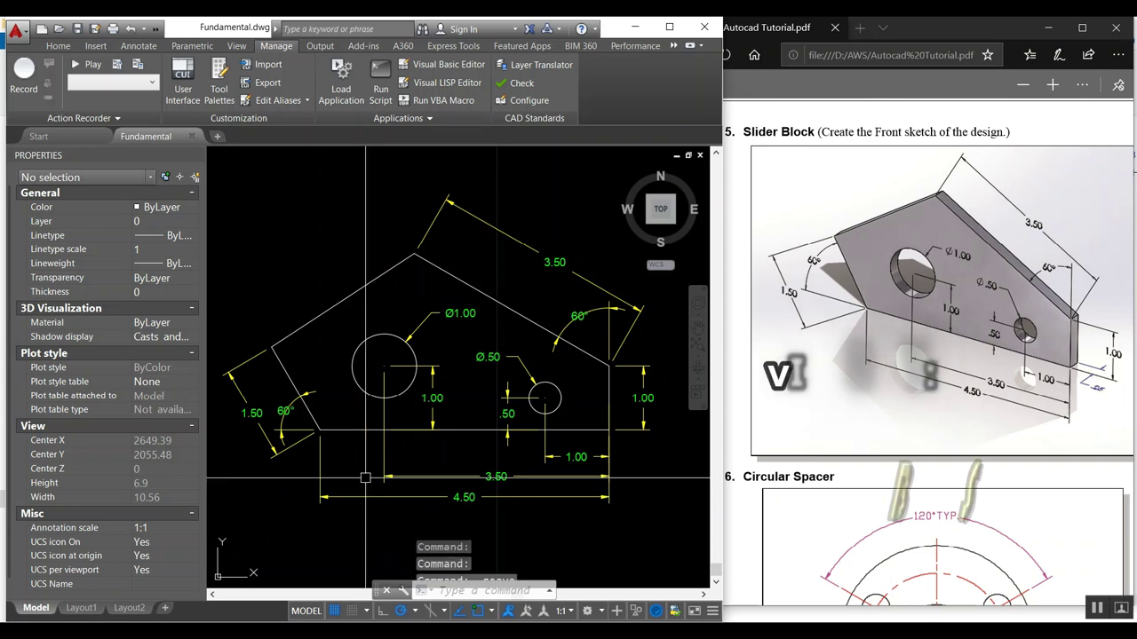
Save Fundamental.dwg with Ctrl+S
{"action": "key", "text": "ctrl+s"}
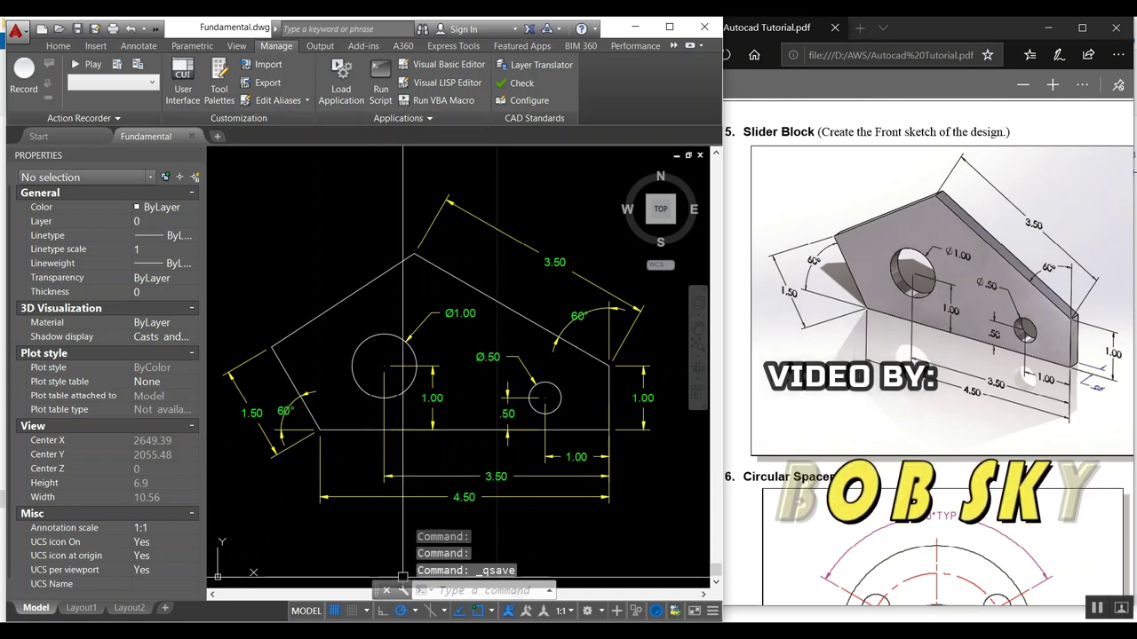